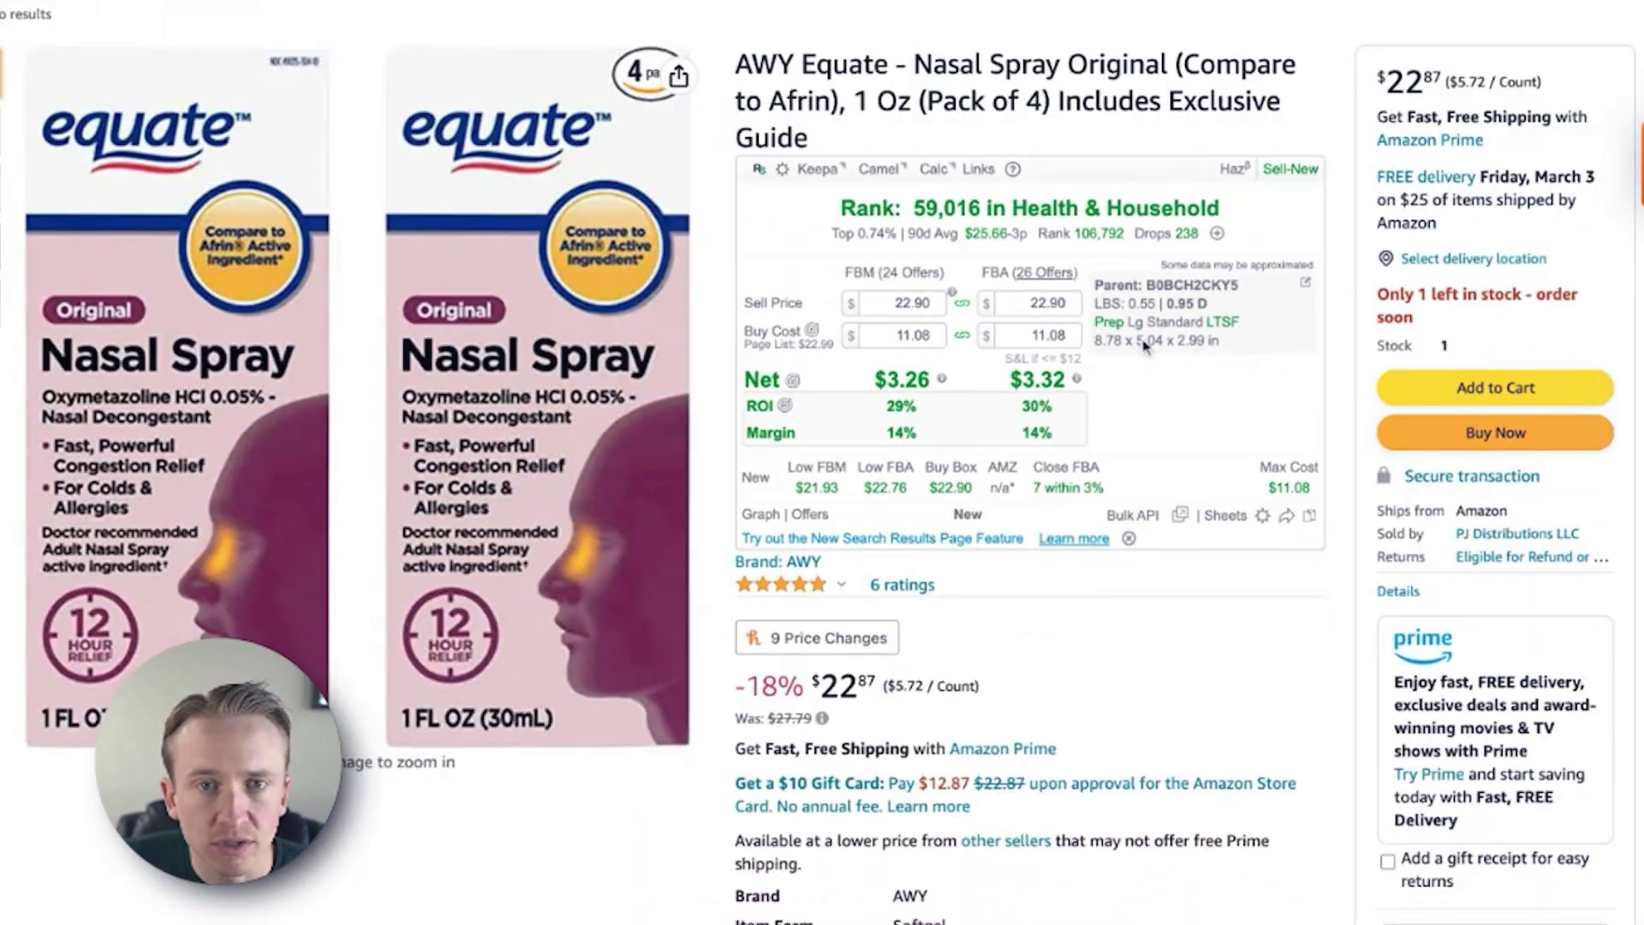
- Test a $12.00 FBA sell price, then set it back to 22.87
scroll(1113, 342, down, 1)
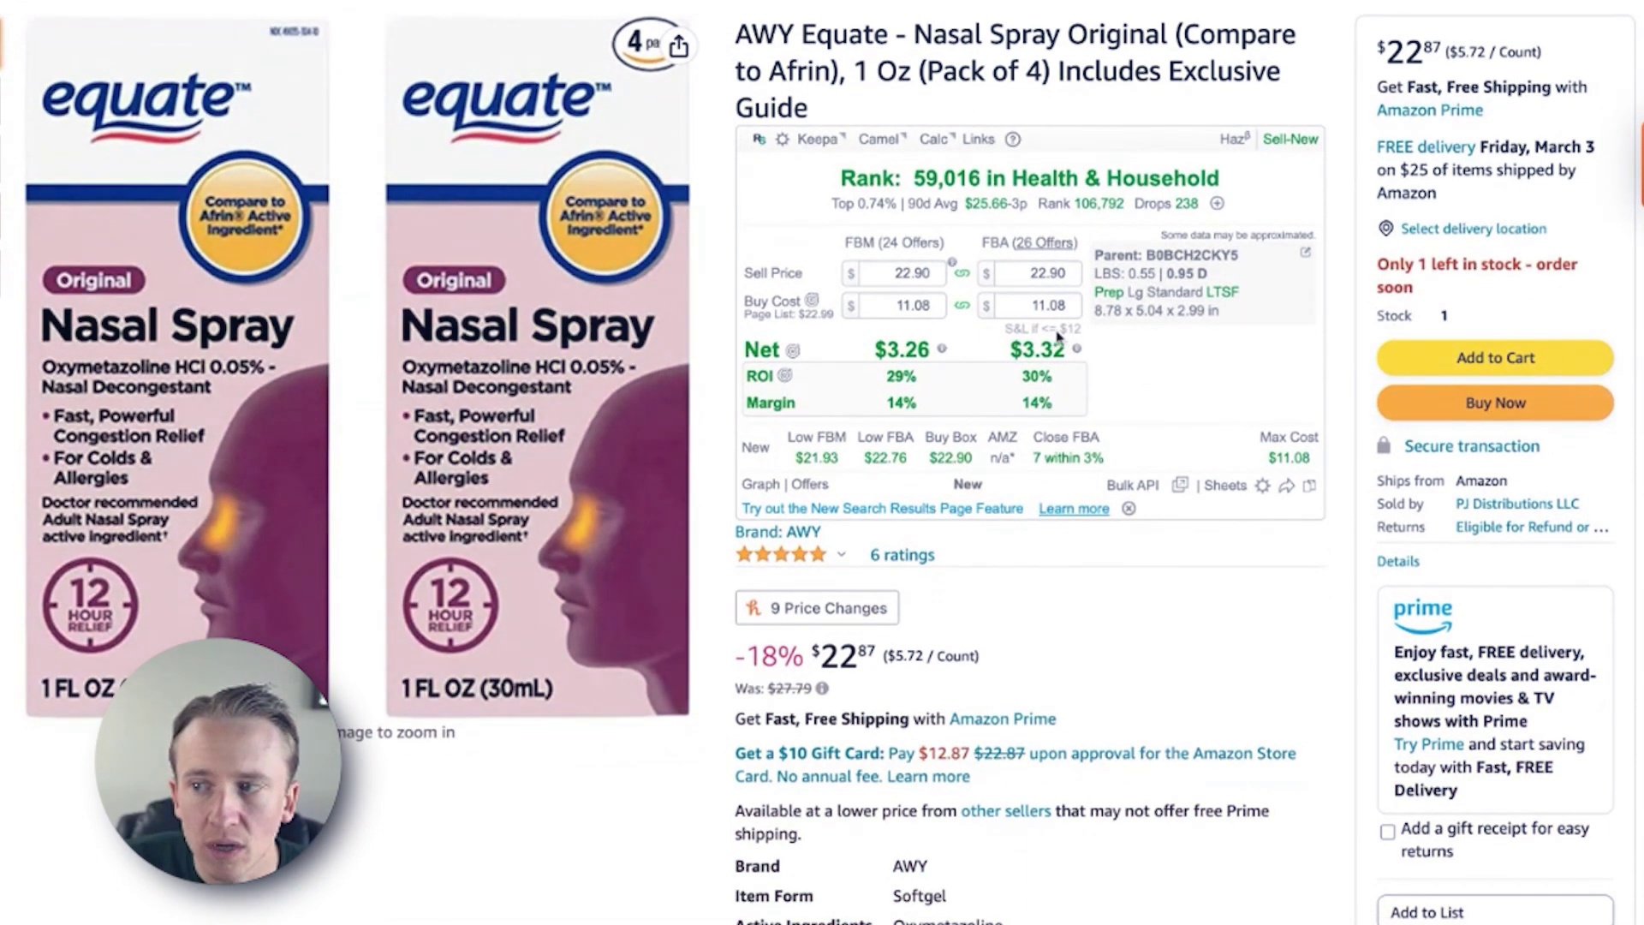
double_click(1045, 276)
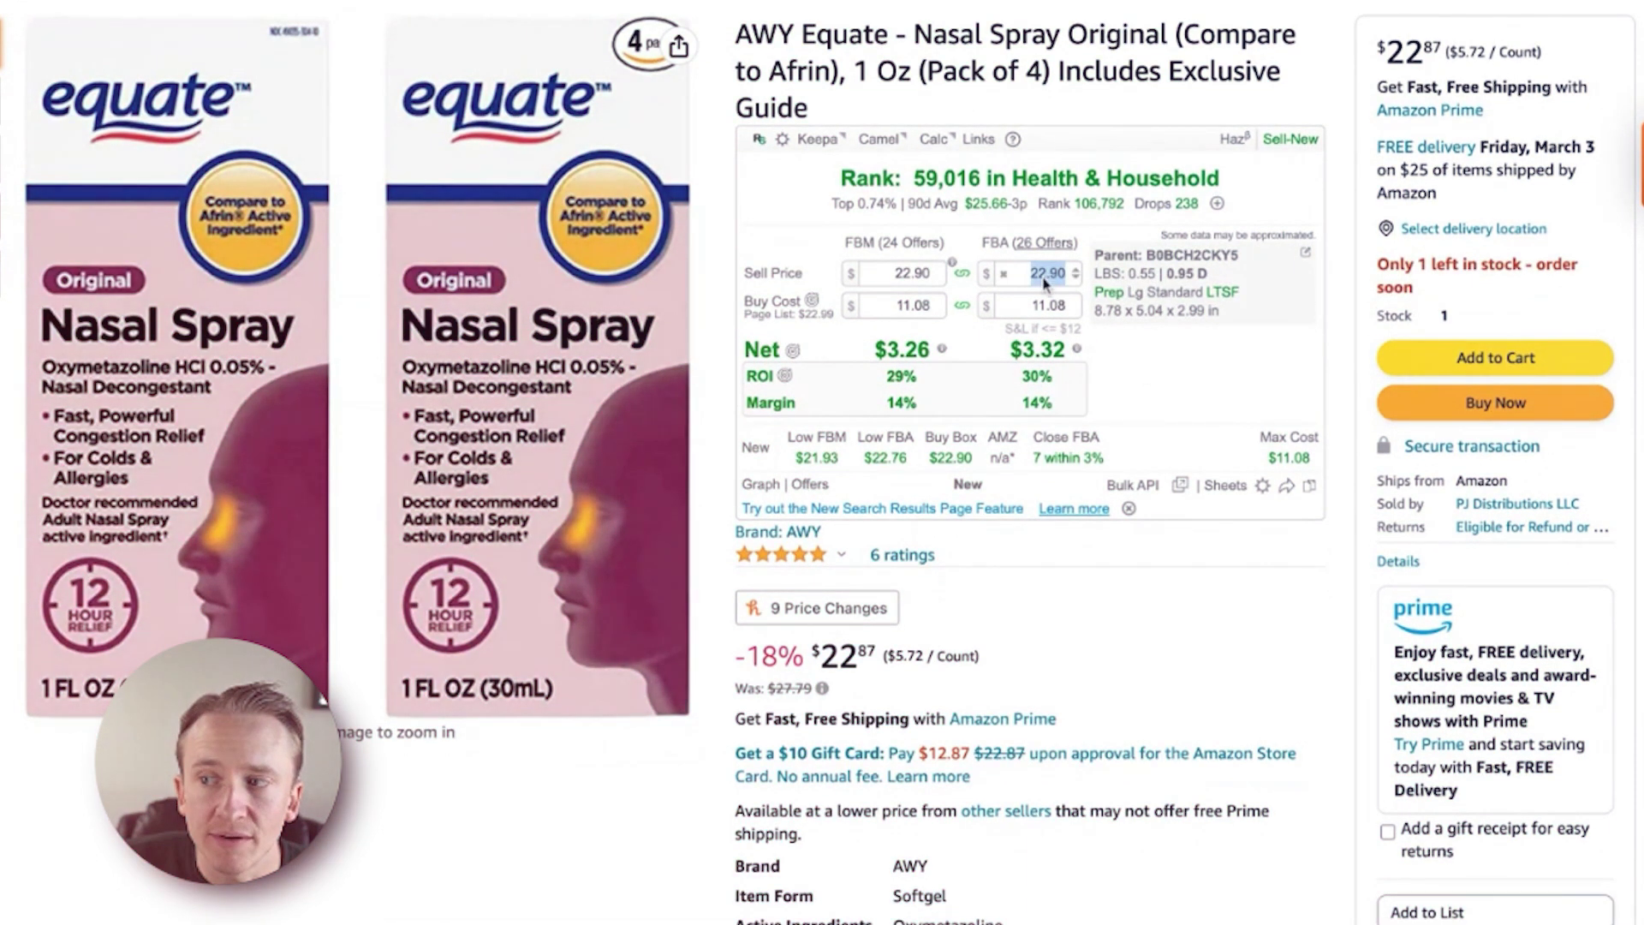
text(12.00)
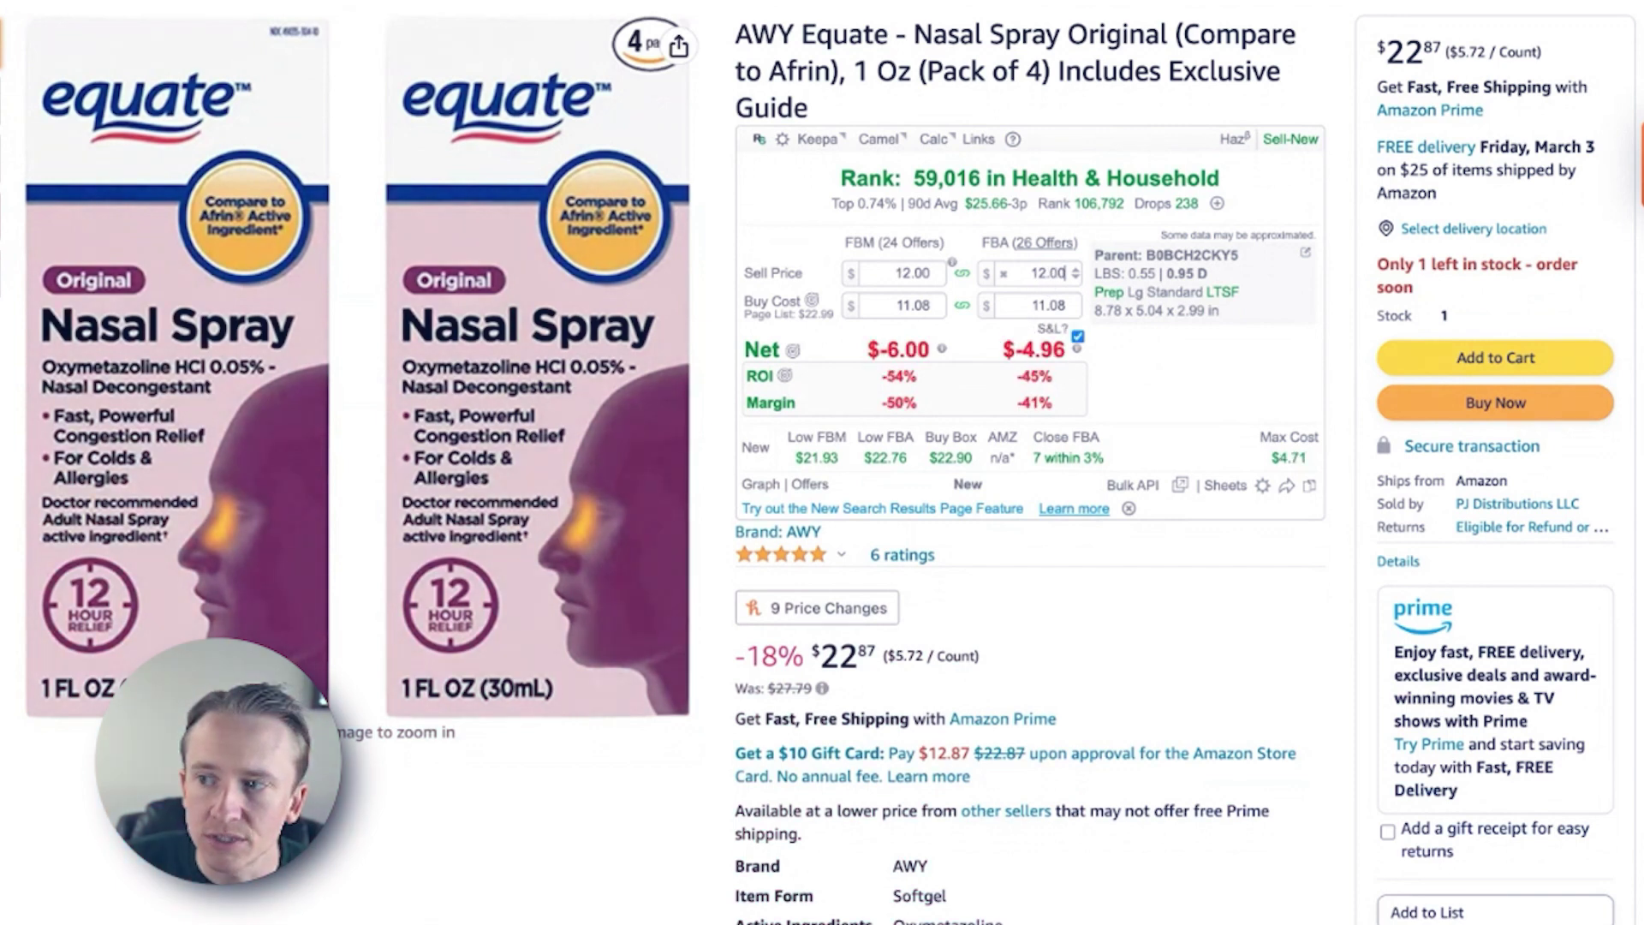
mouse_move(1081, 350)
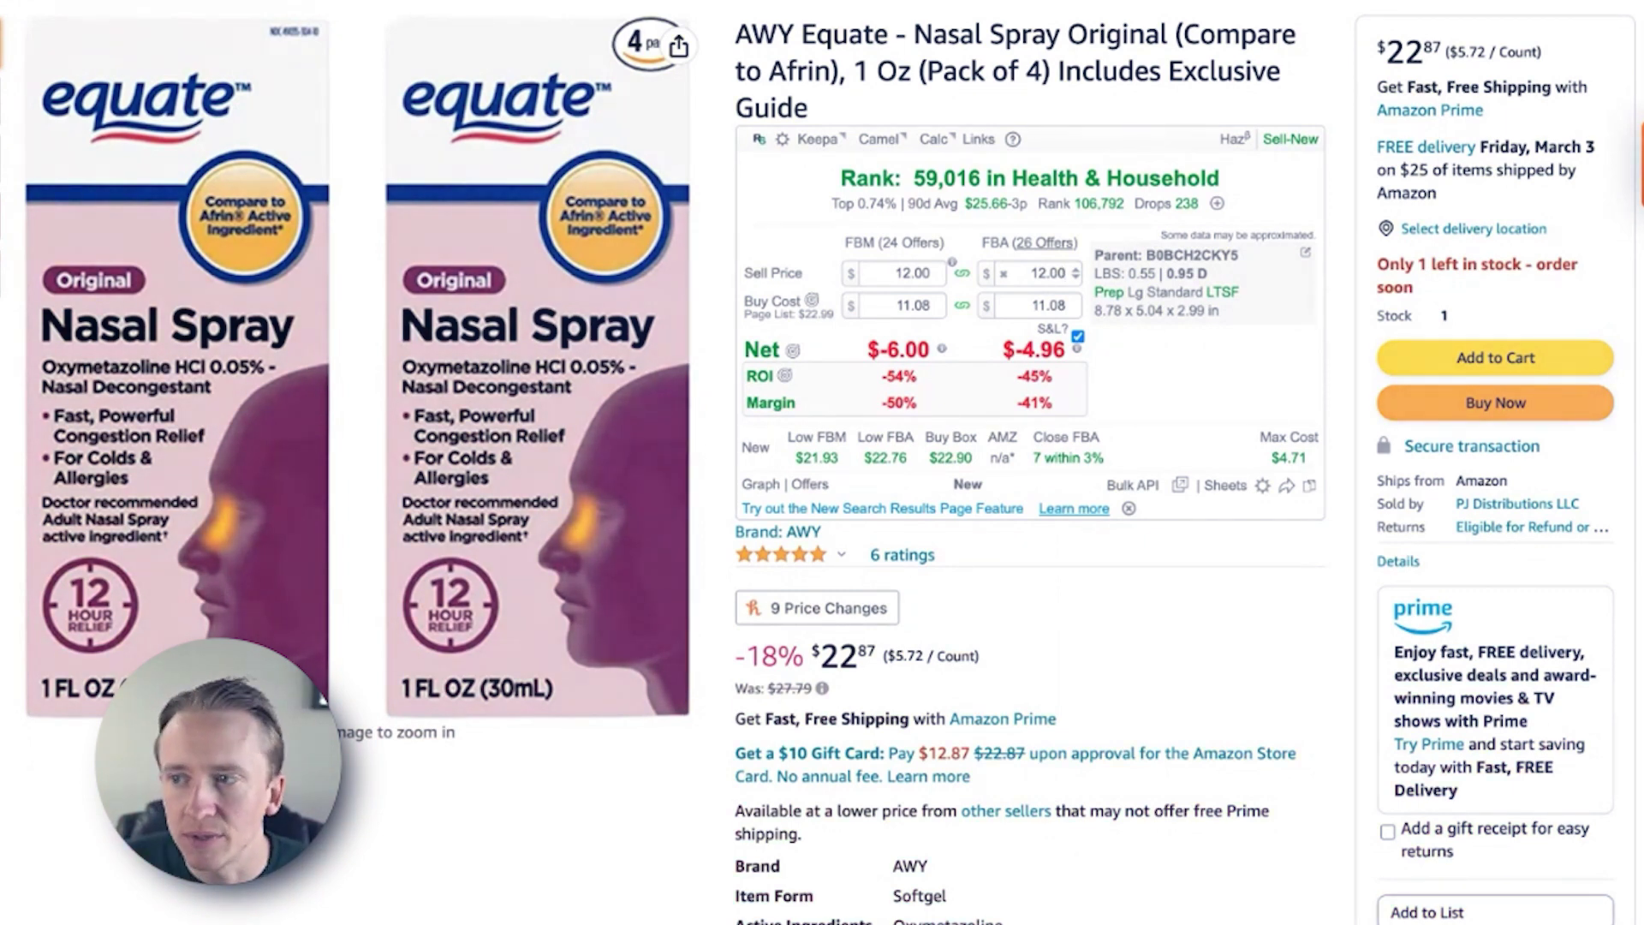
double_click(1040, 272)
text(22.87)
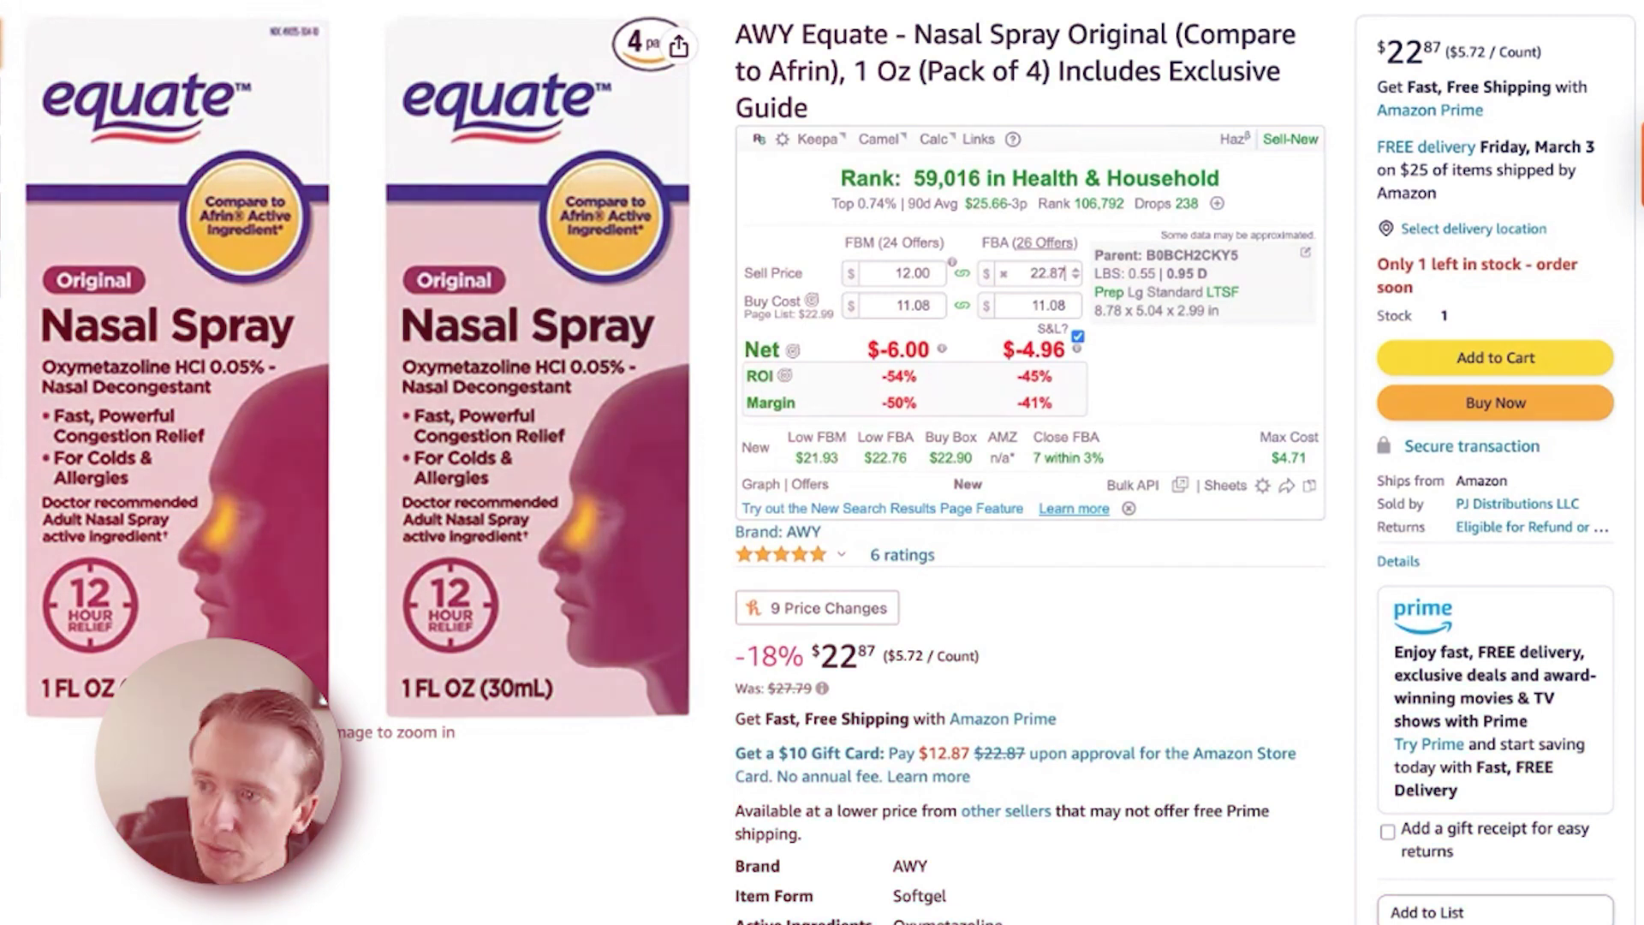
key(Return)
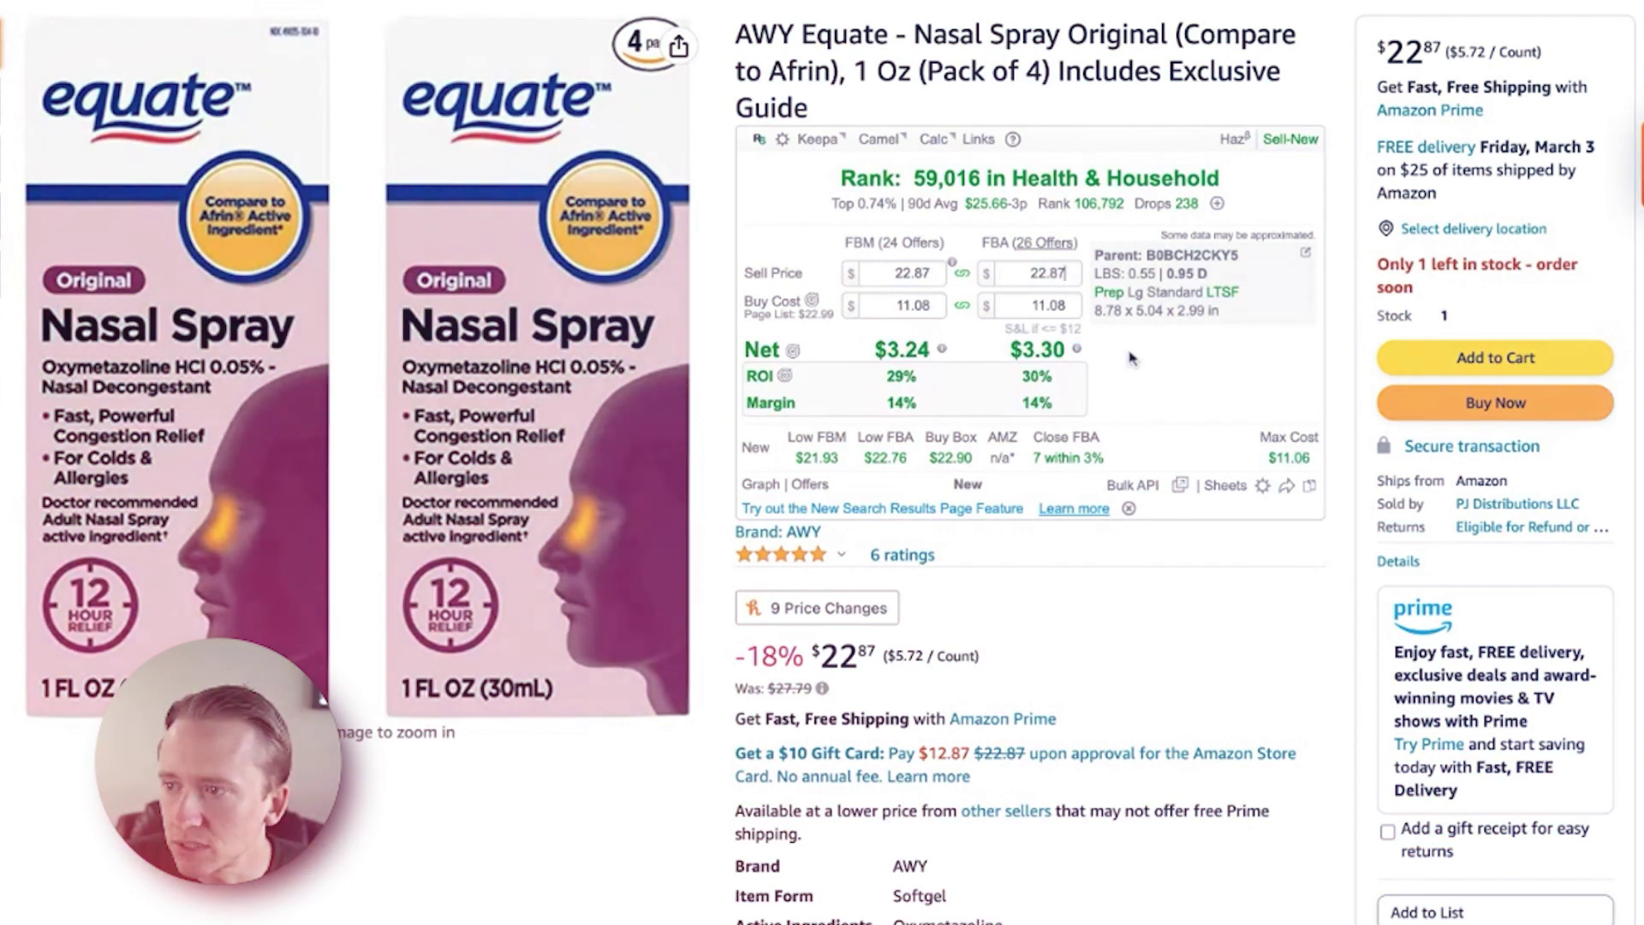
- Show the Close FBA breakdown: 4, 7 and 7 offers within 1%, 2% and 3% of low FBA
scroll(804, 387, down, 1)
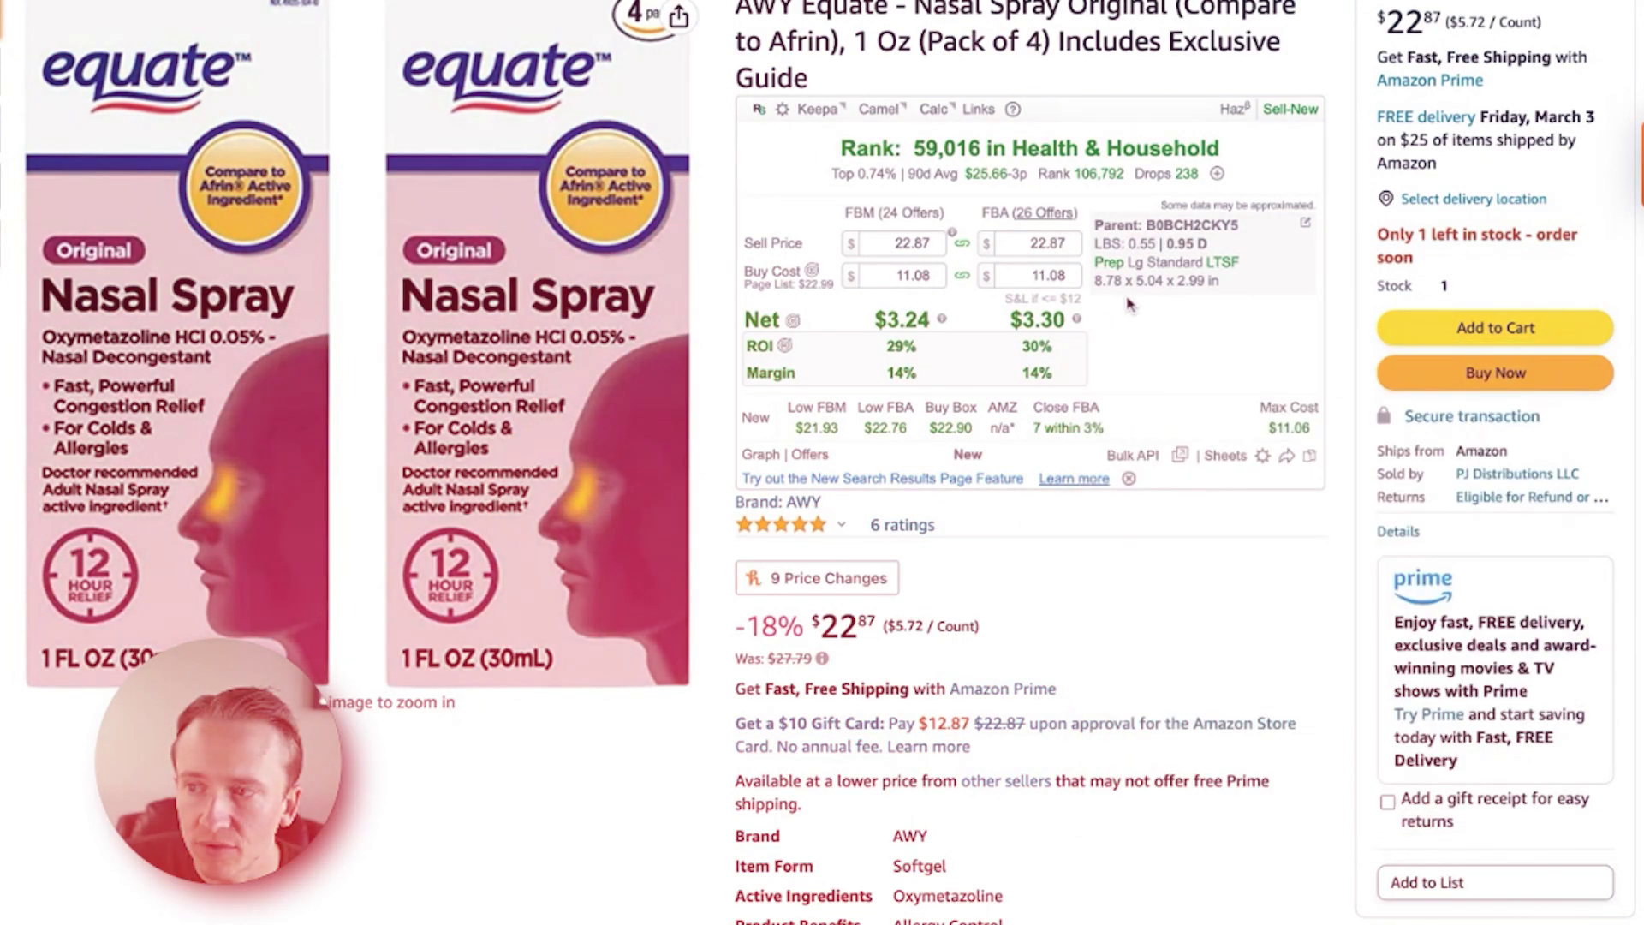
scroll(820, 375, down, 1)
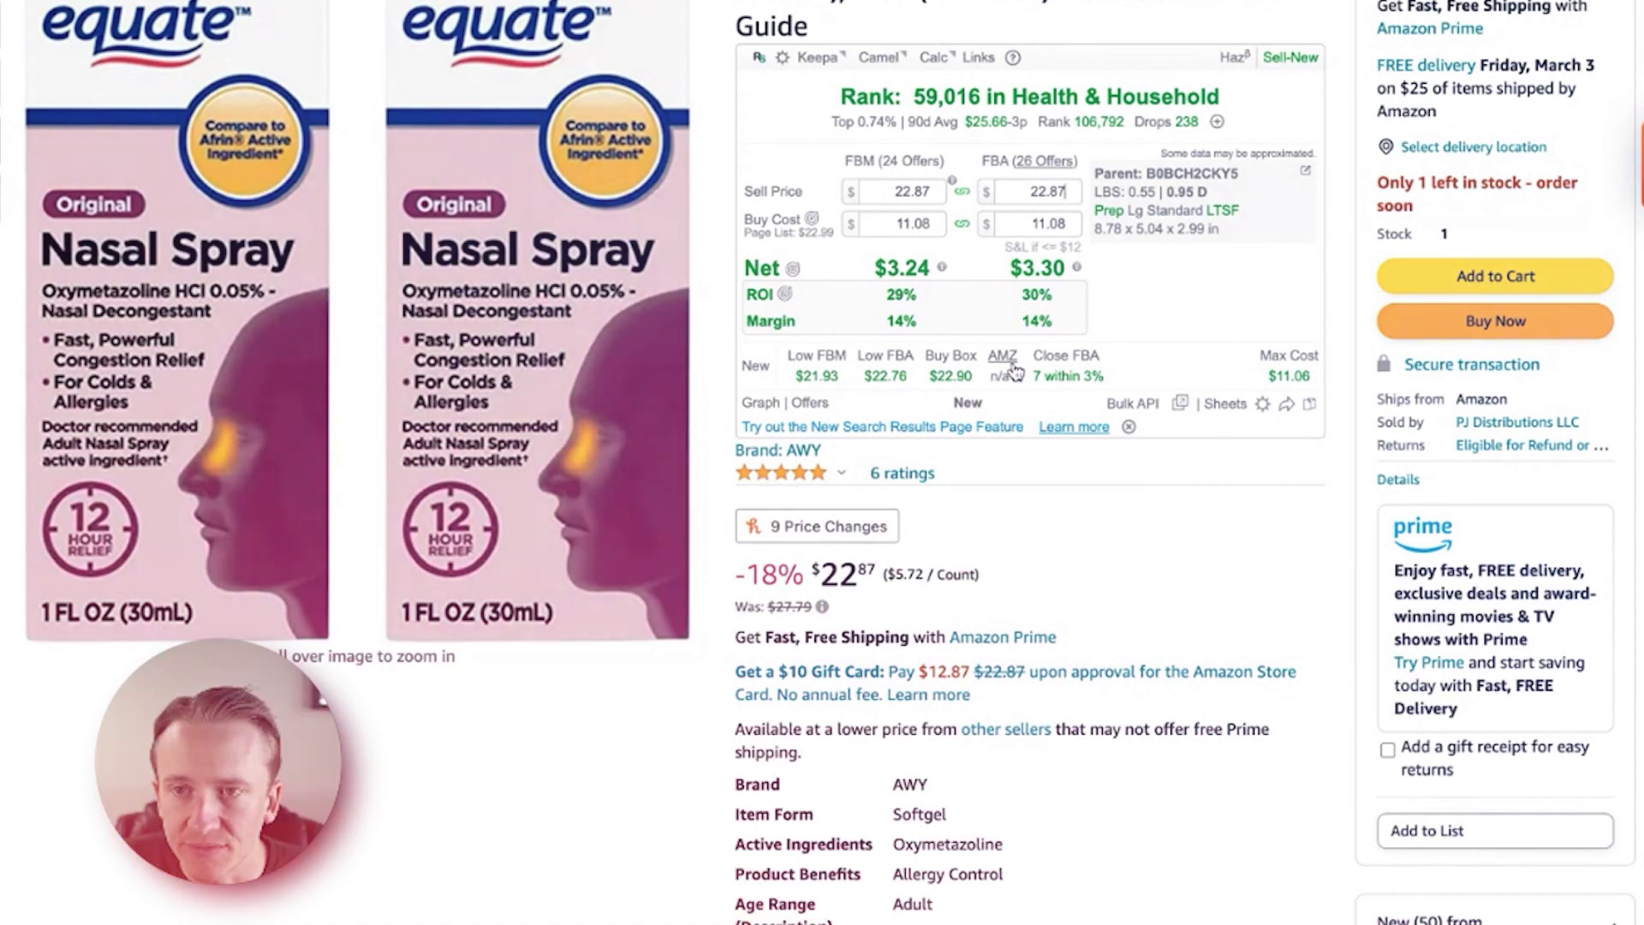
mouse_move(1077, 363)
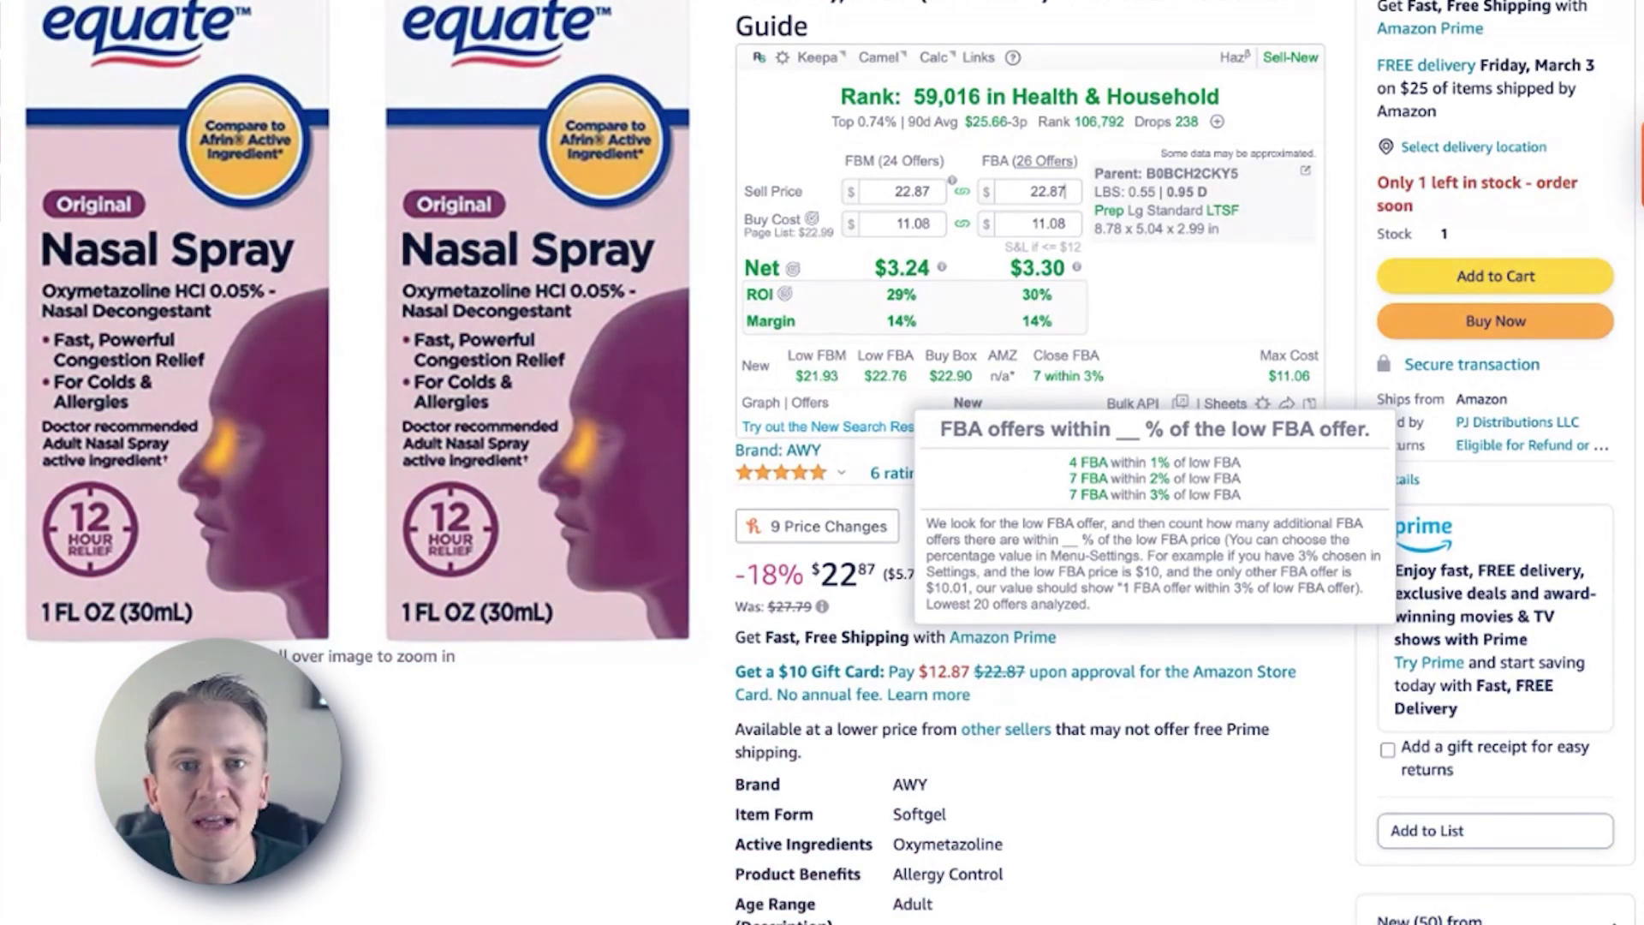
mouse_move(1041, 167)
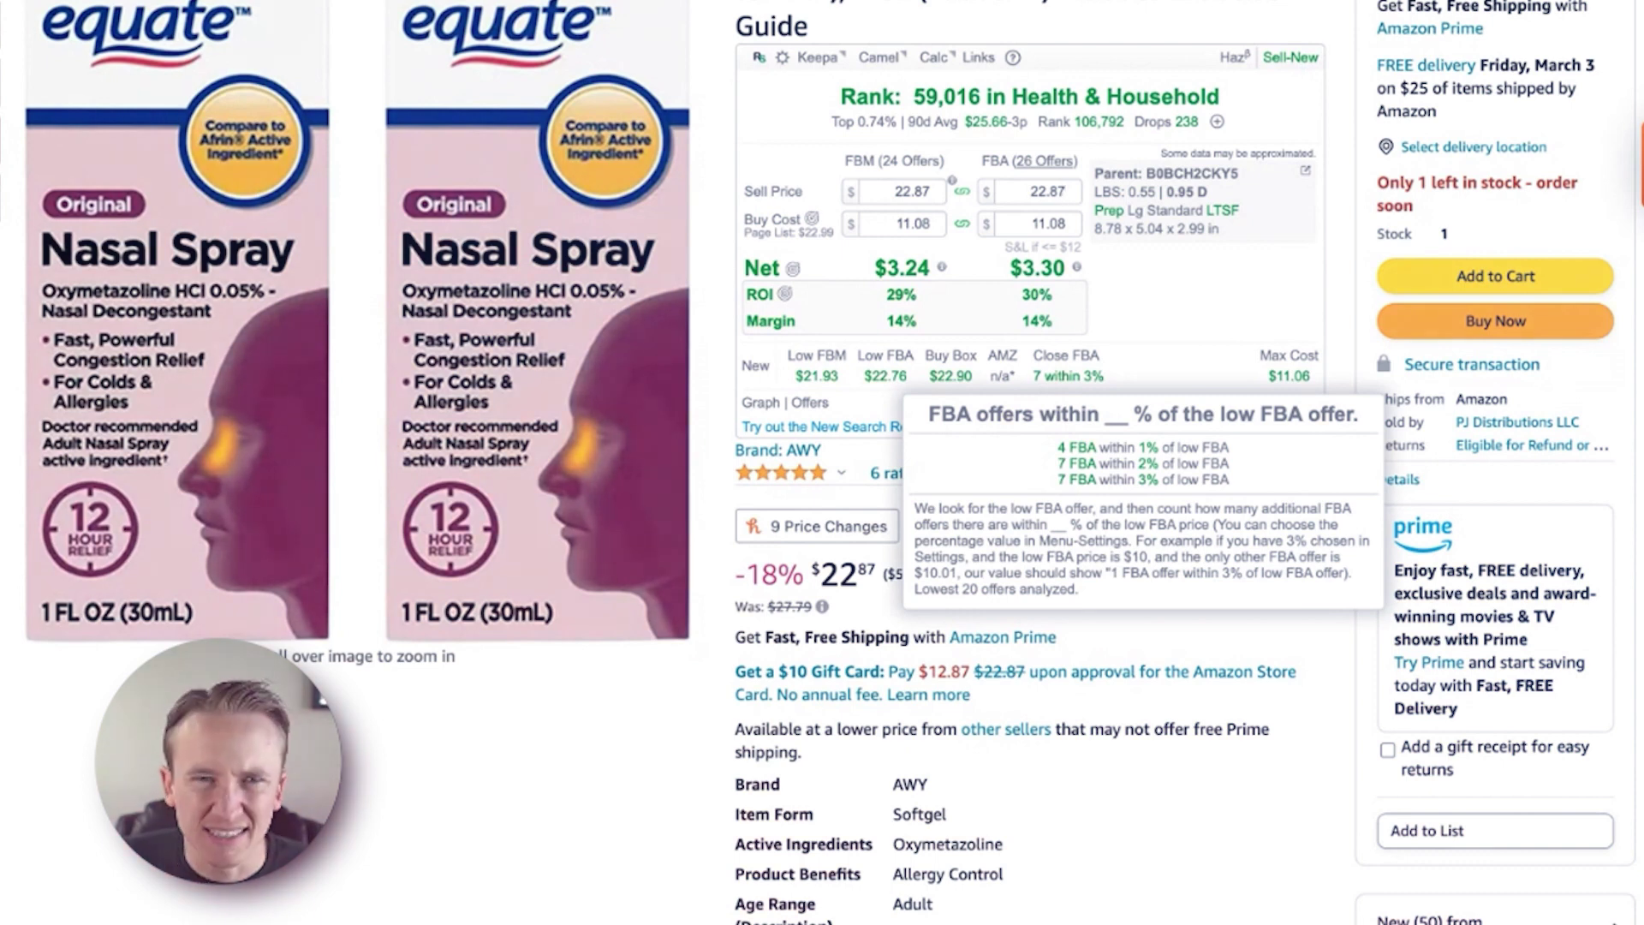
- Open the price and sales-rank history chart and cycle its range through 90, 30, then 178 days
click(1065, 191)
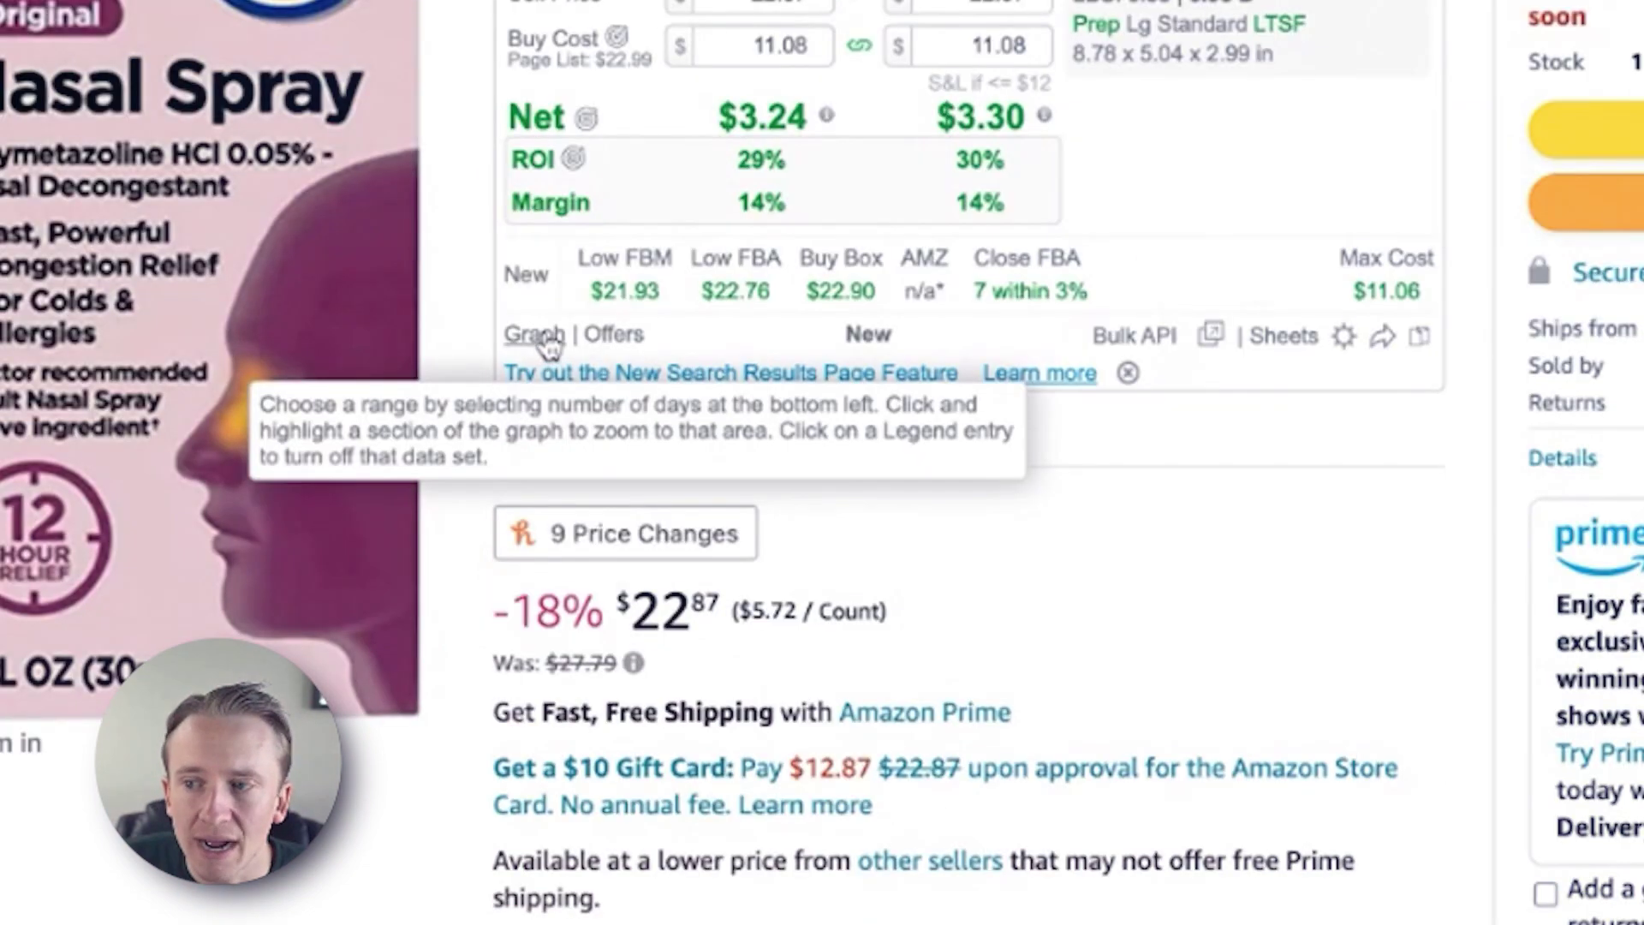
click(542, 334)
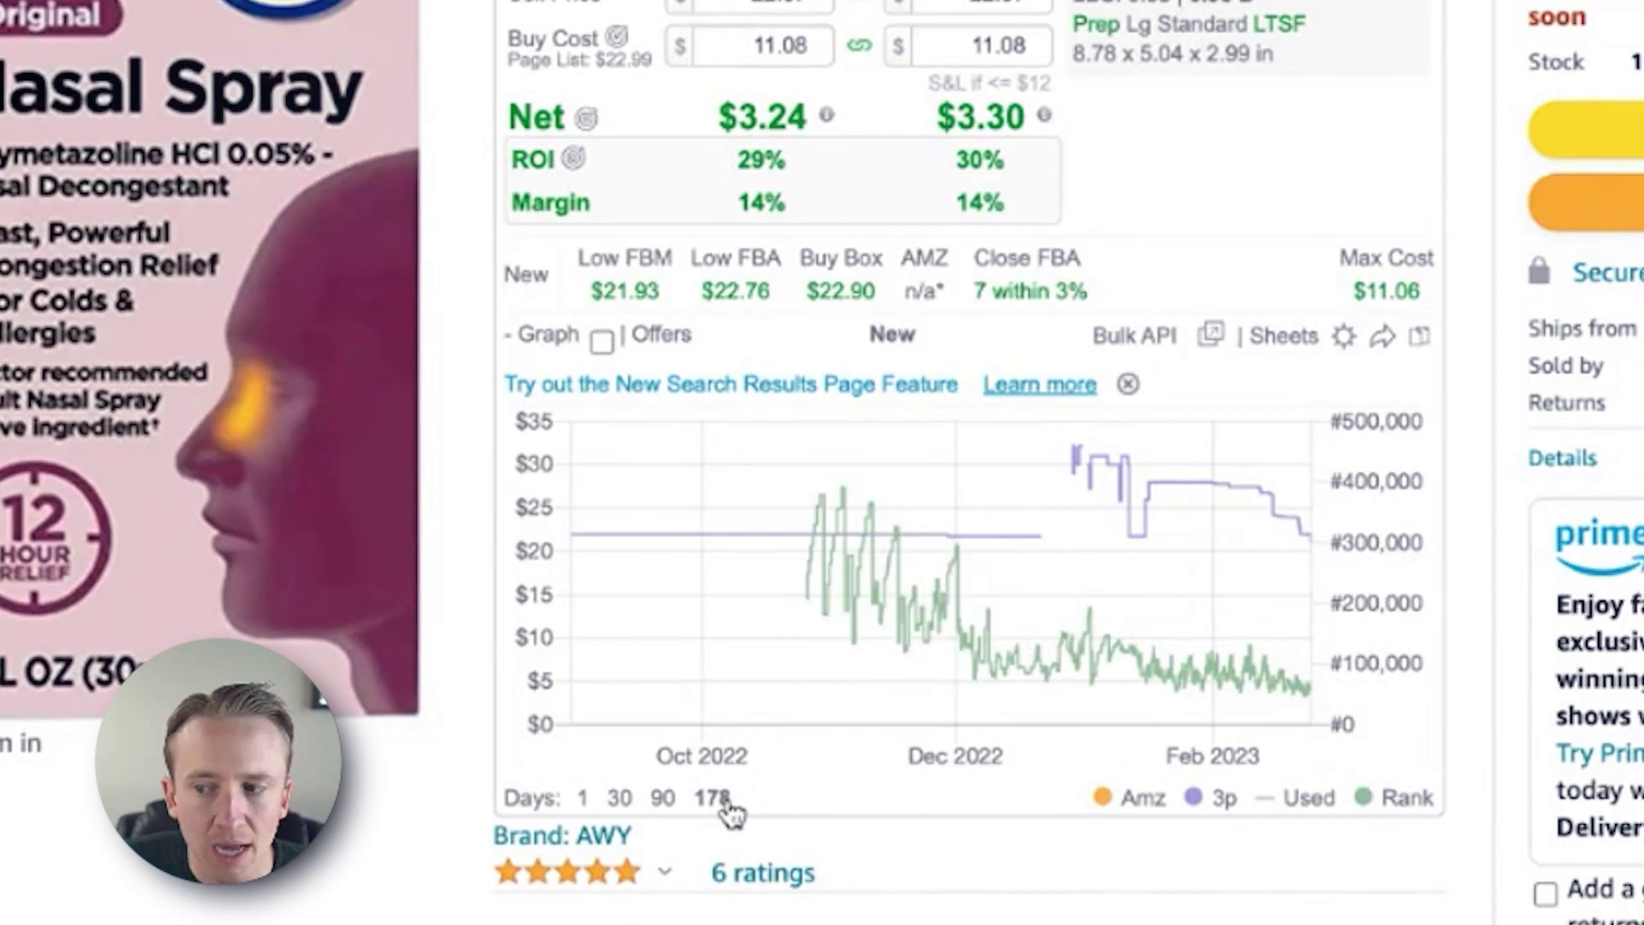
click(664, 801)
click(620, 800)
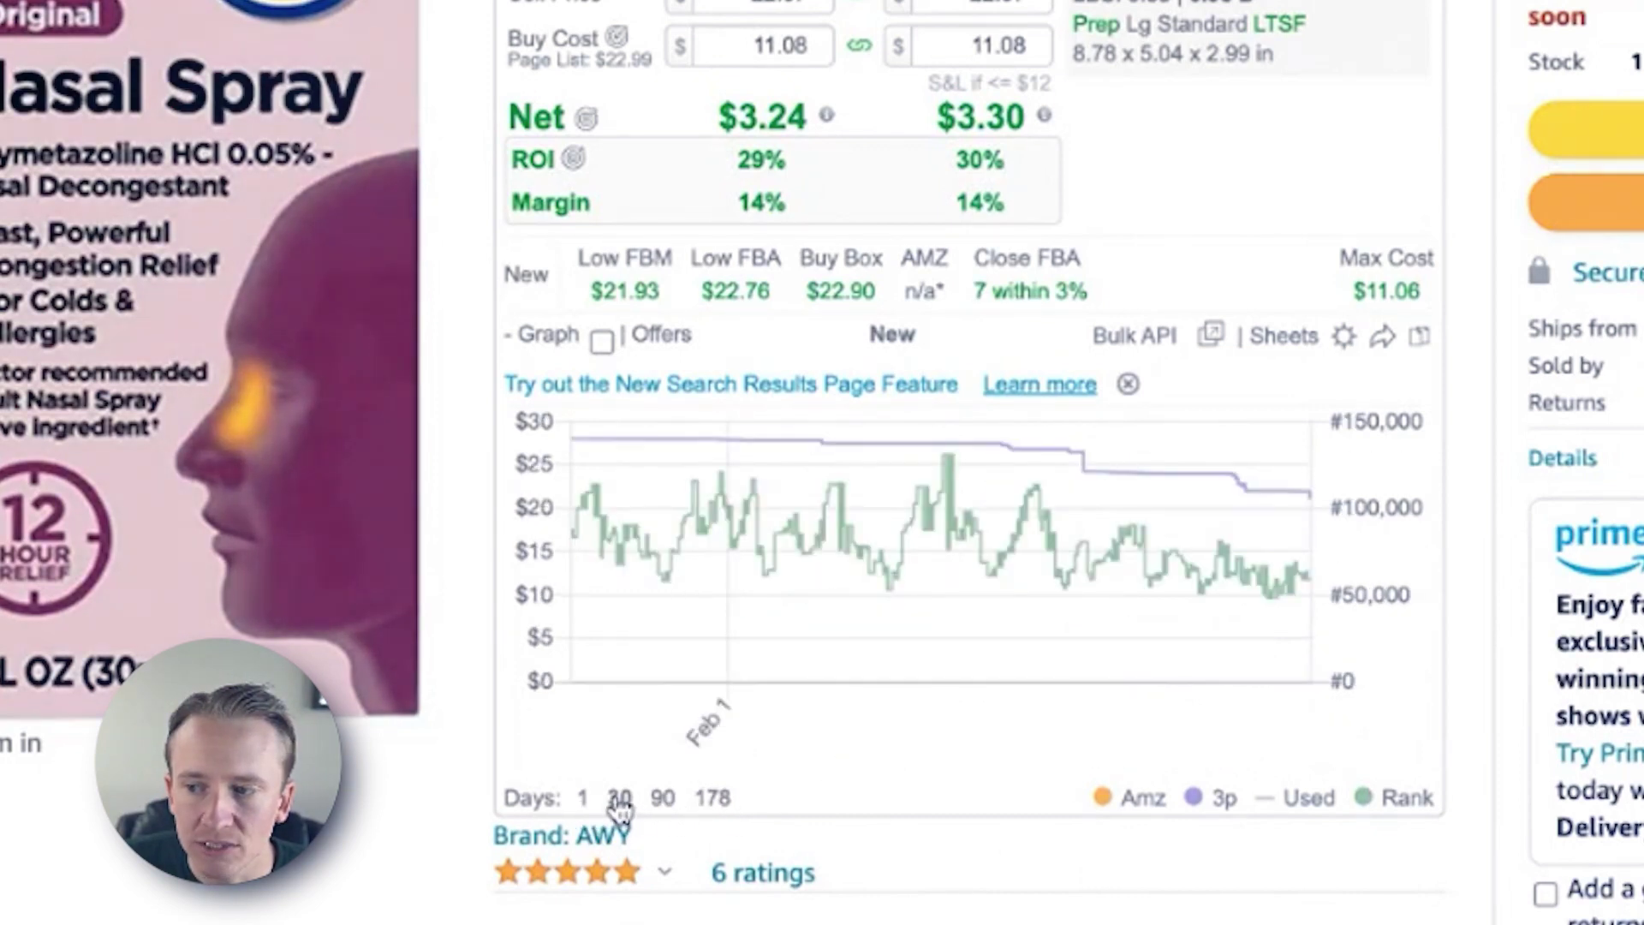
click(726, 806)
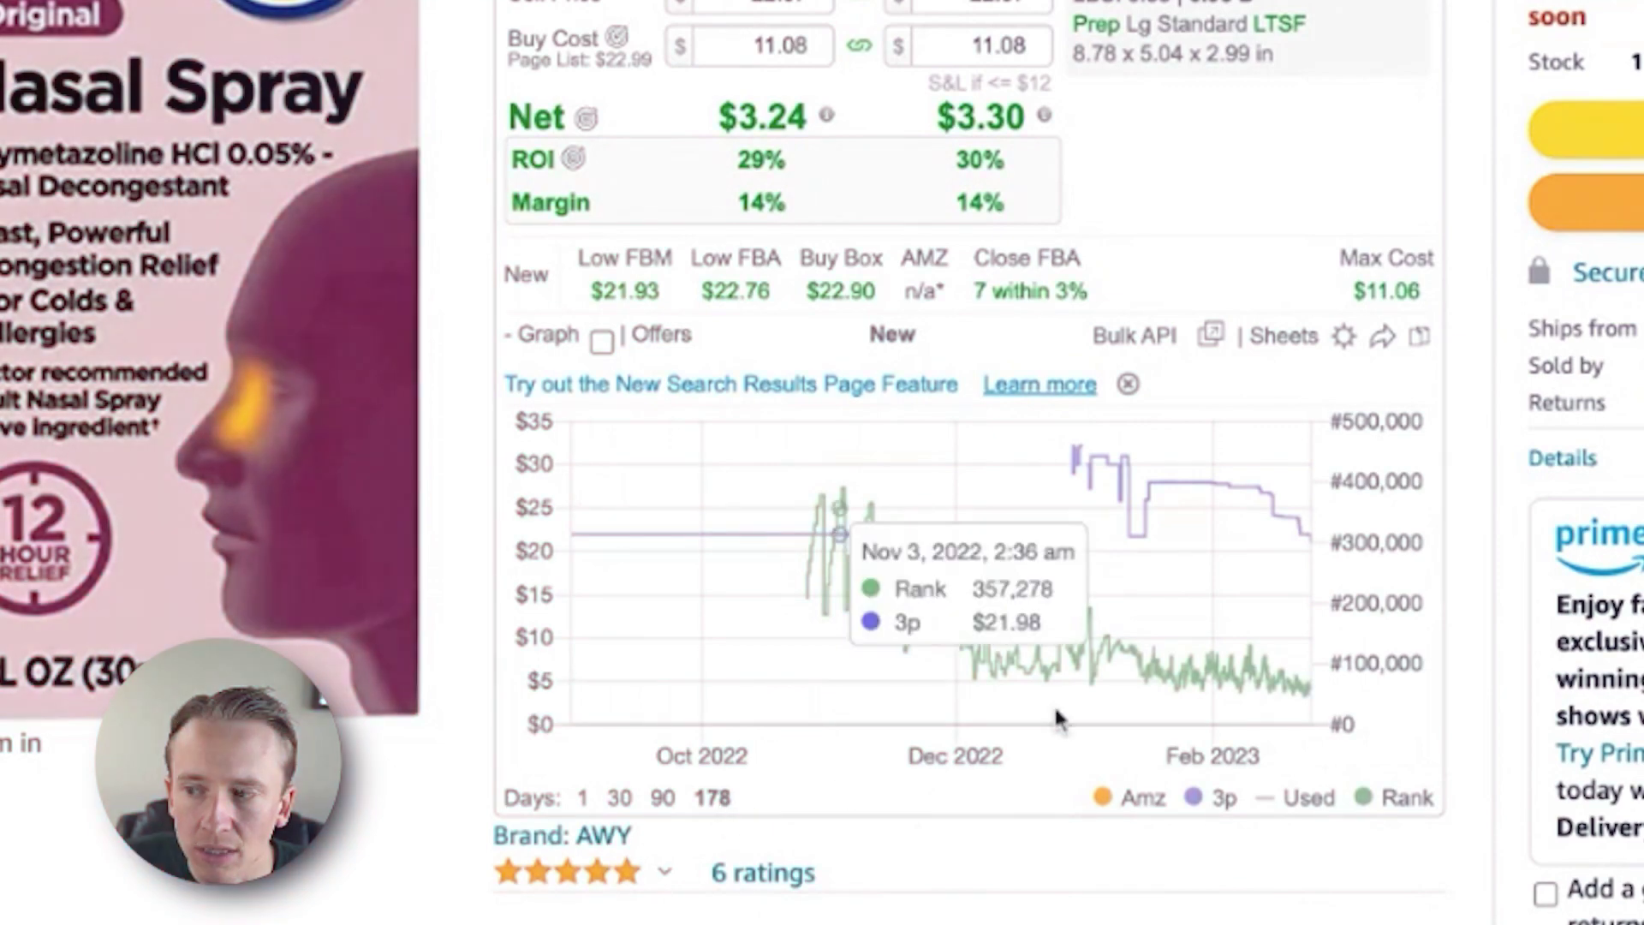
scroll(1158, 744, down, 15)
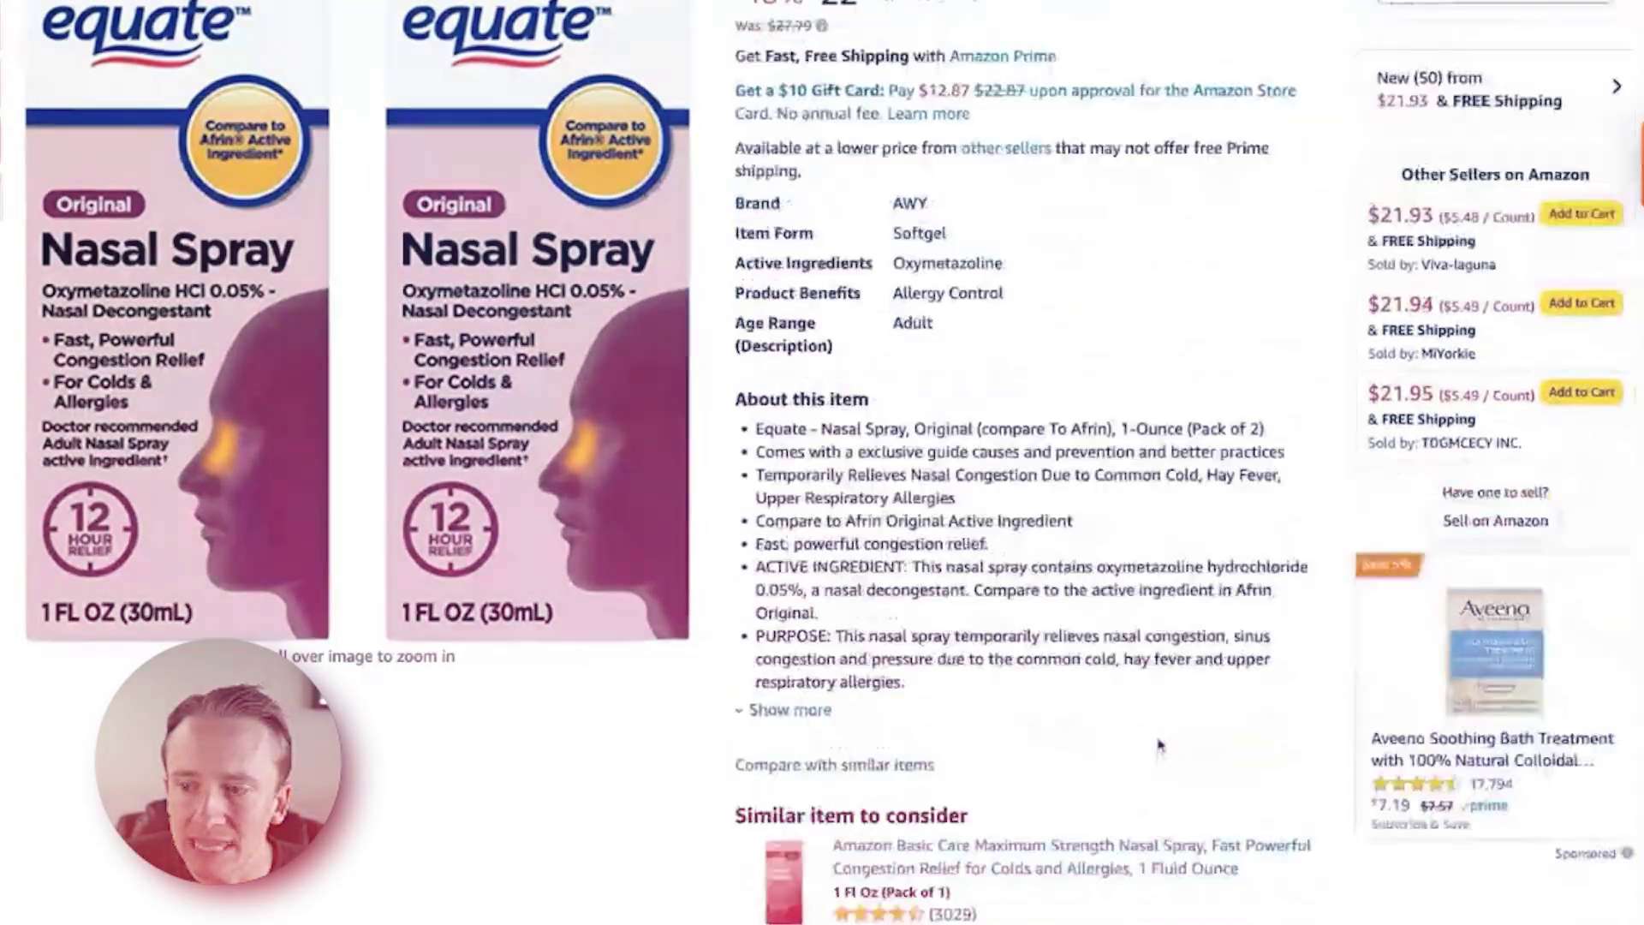
scroll(600, 548, down, 2)
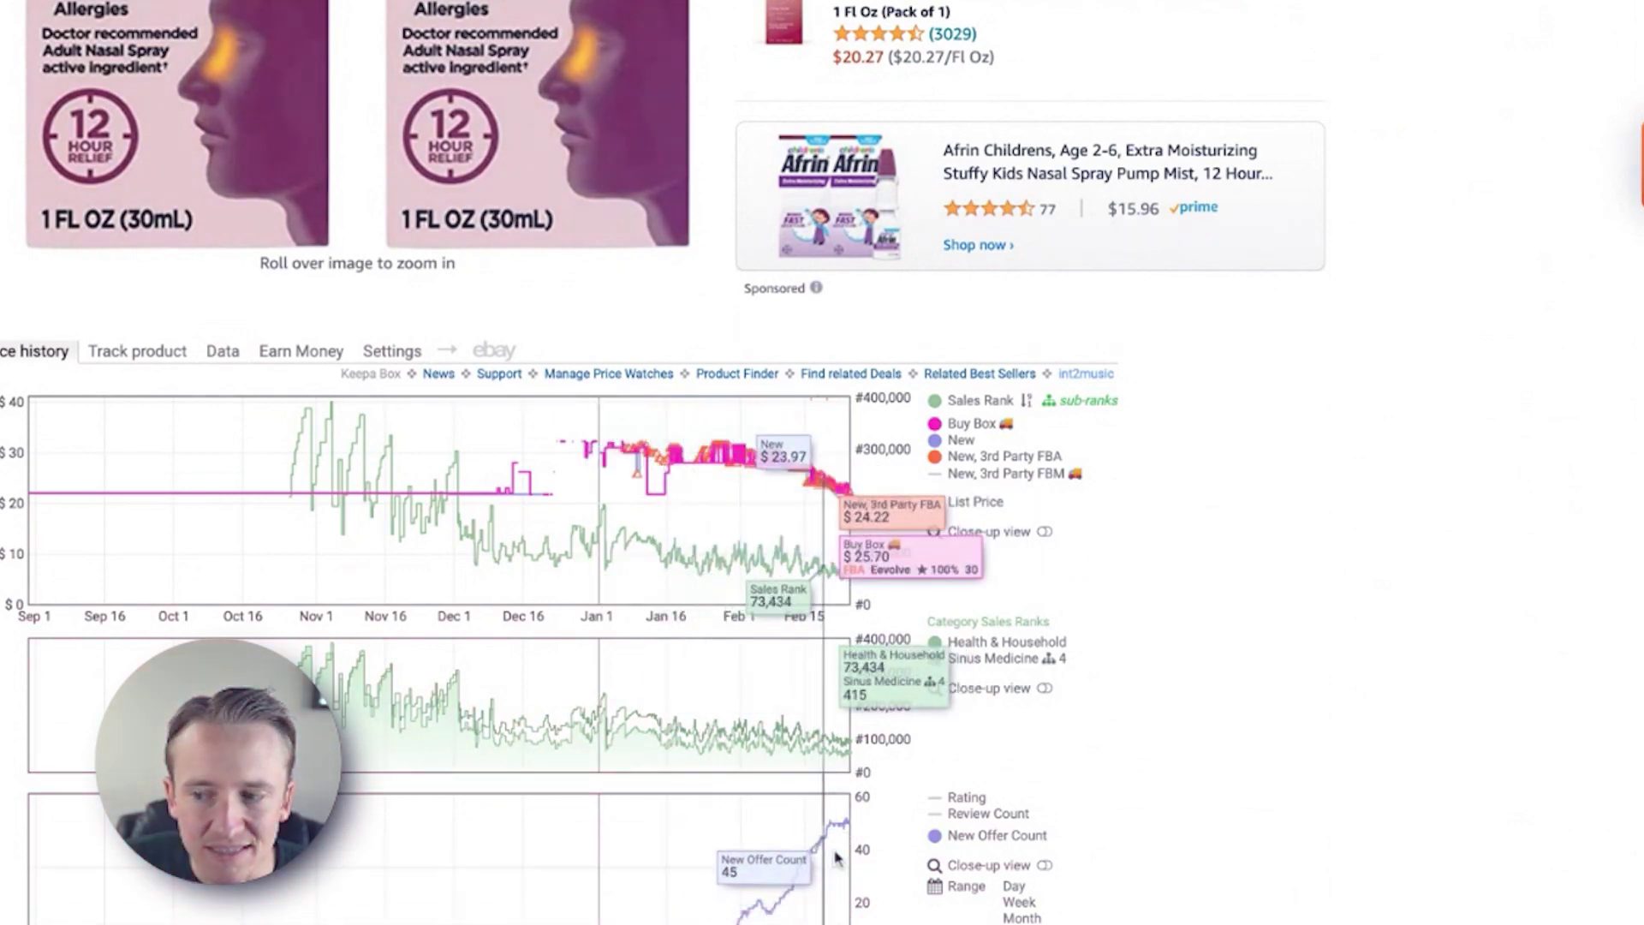
scroll(771, 650, up, 1)
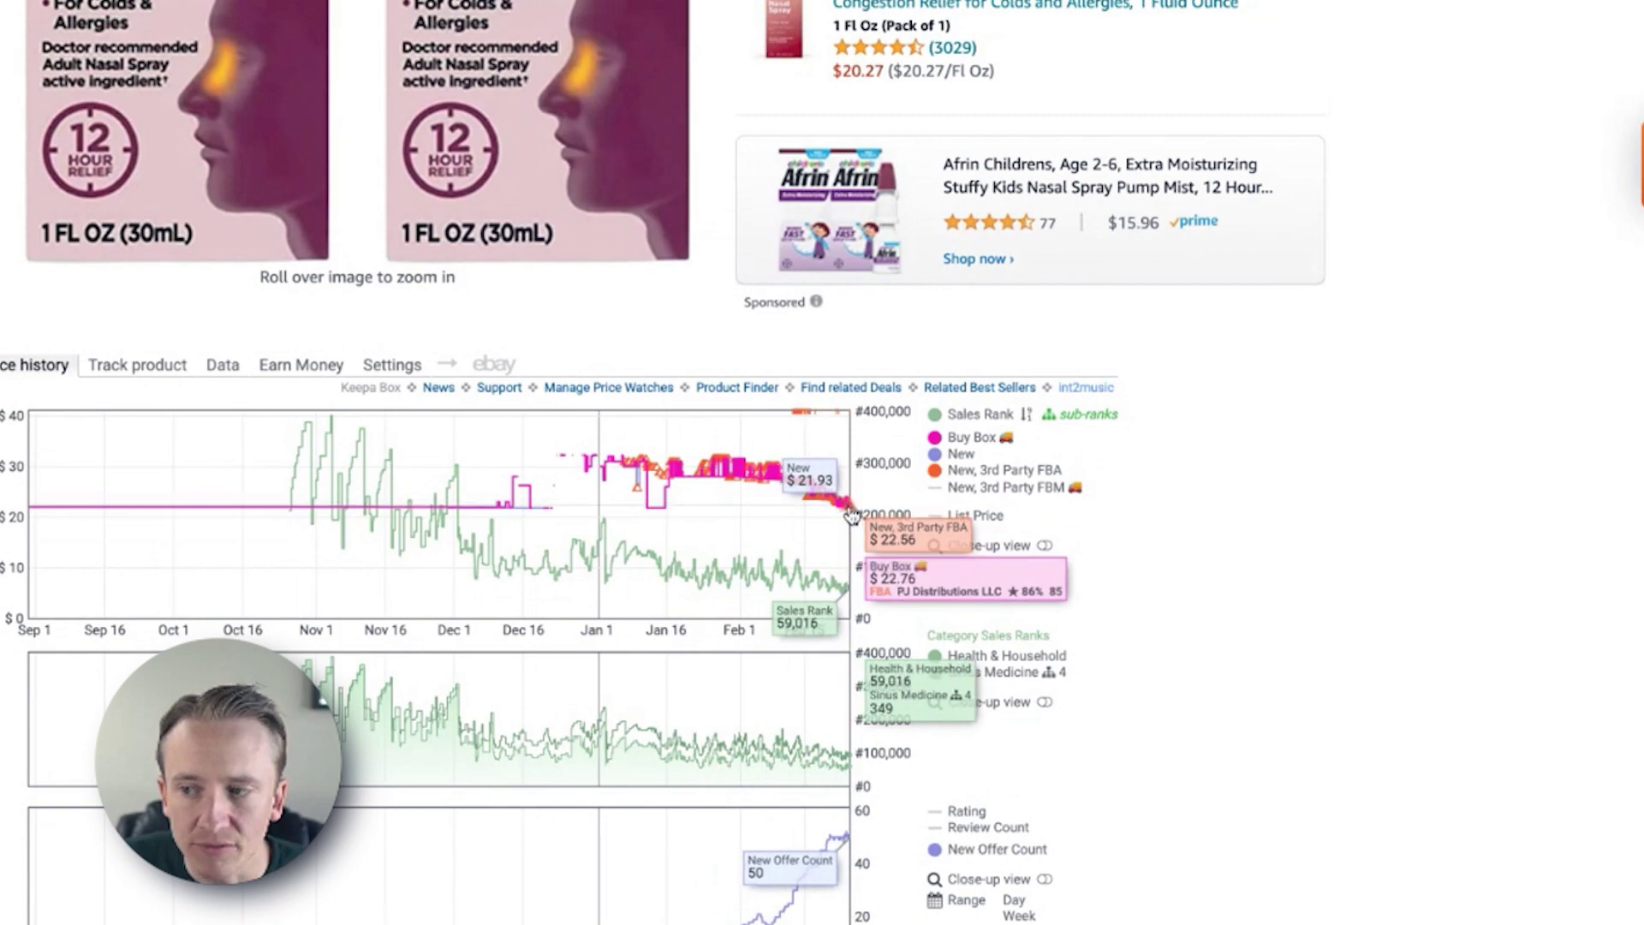
scroll(890, 648, up, 5)
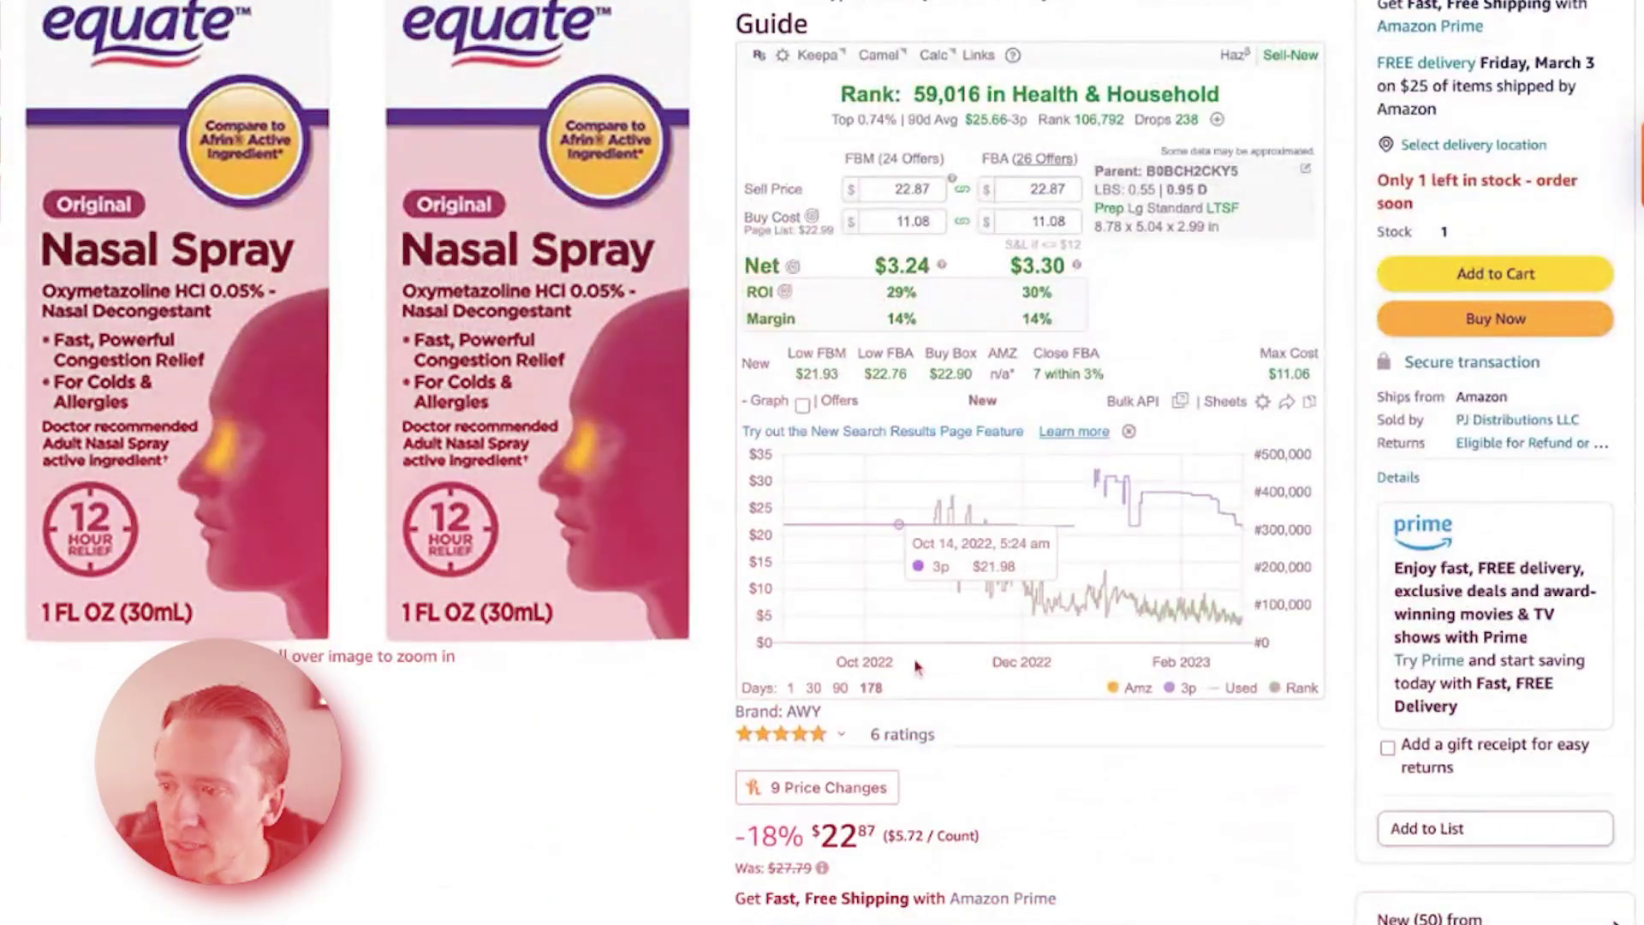
- Show the individual seller offers list below the chart, then hide it again
click(838, 402)
scroll(996, 630, down, 3)
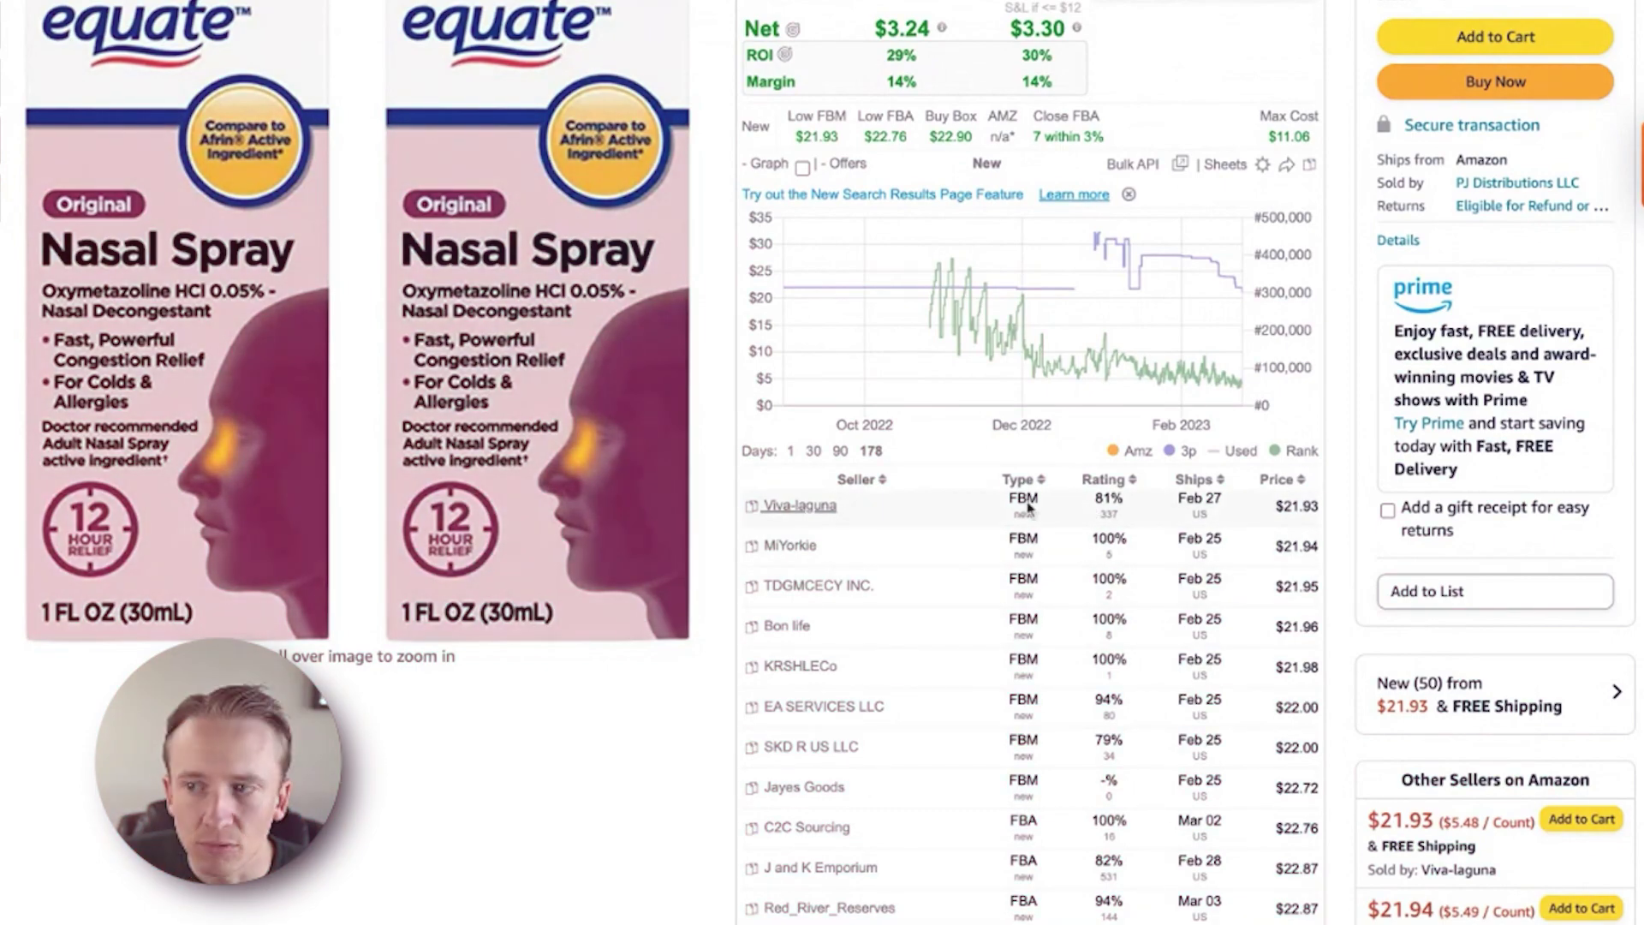
scroll(955, 445, up, 2)
click(843, 279)
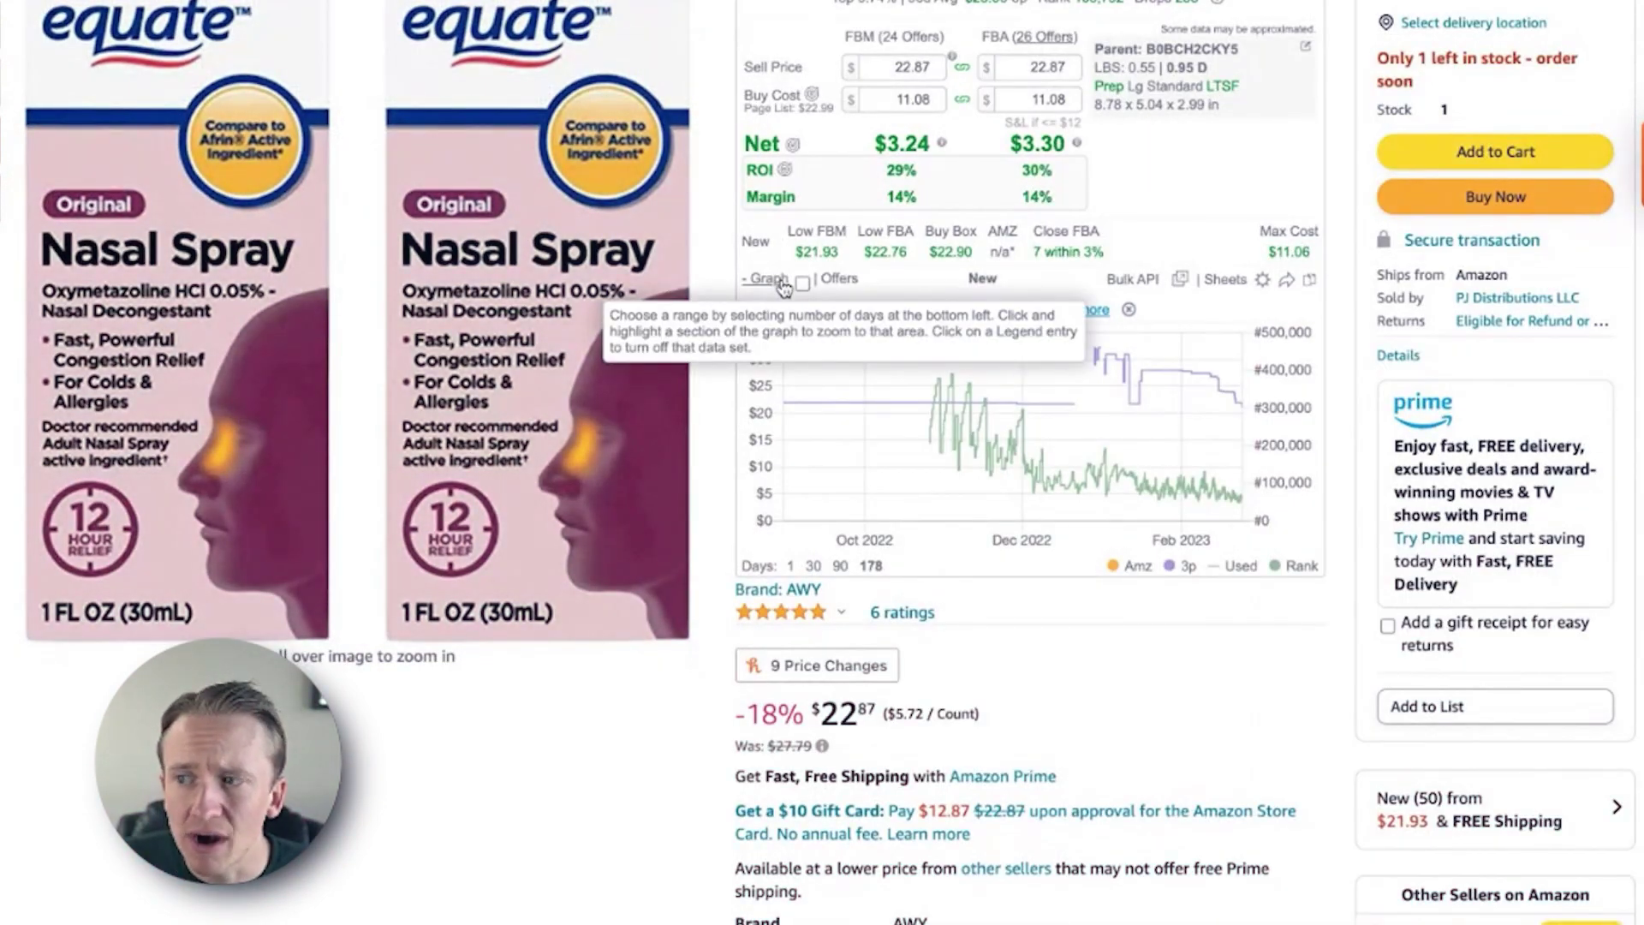
- Switch Keepa's section to Data > Offers and return to the widget
scroll(784, 286, down, 15)
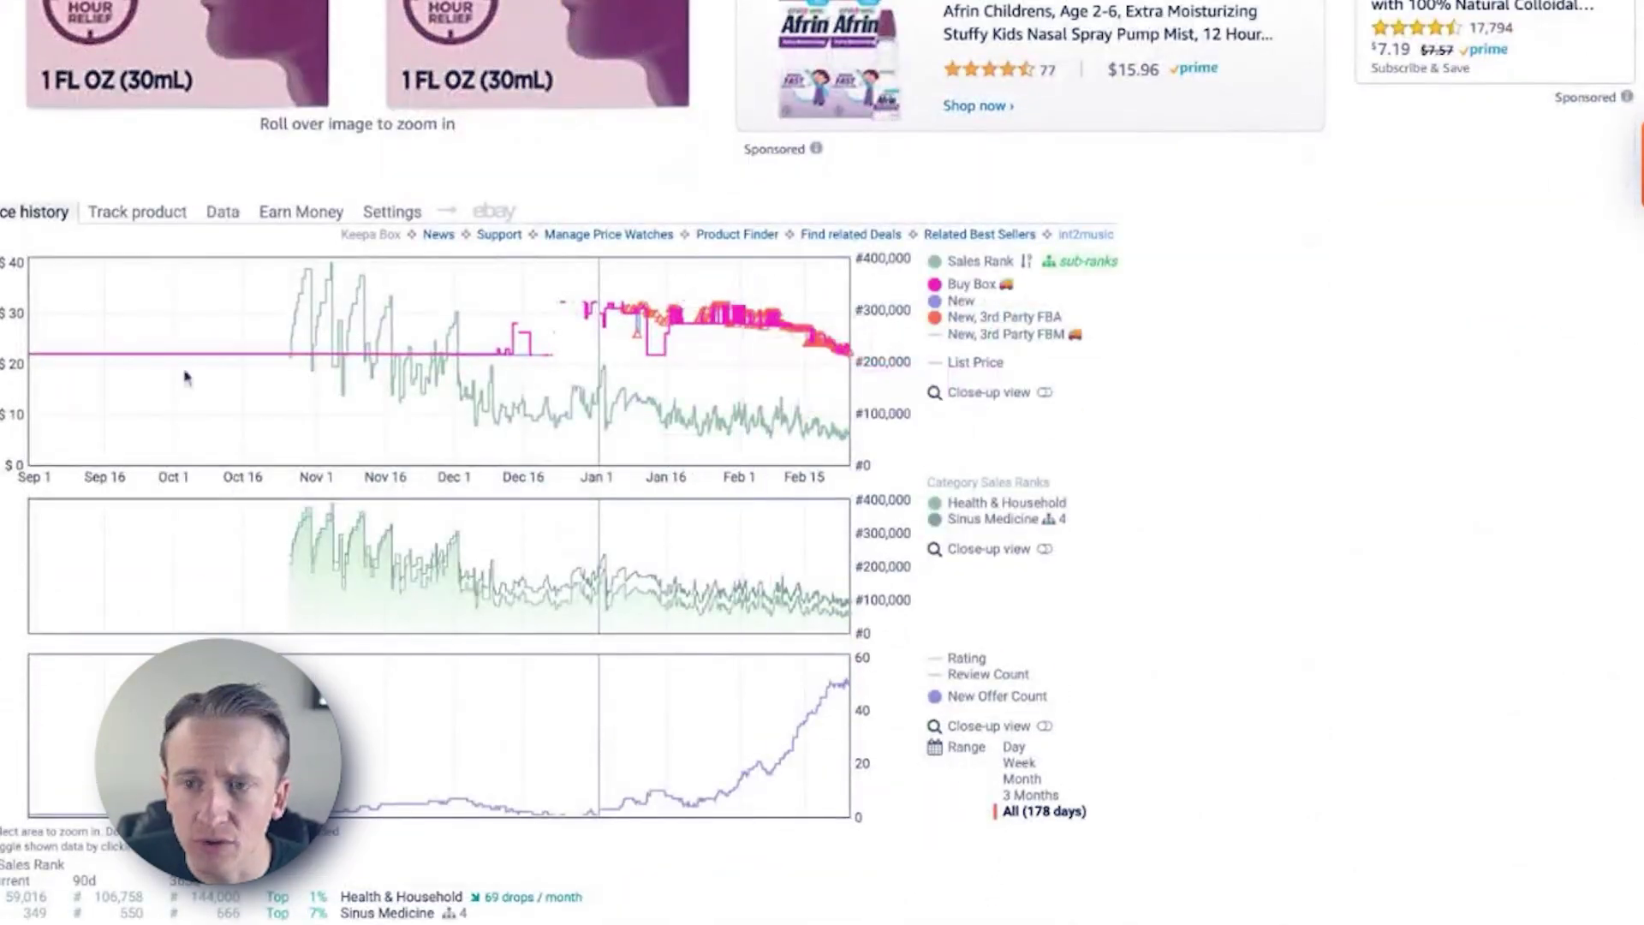
click(234, 214)
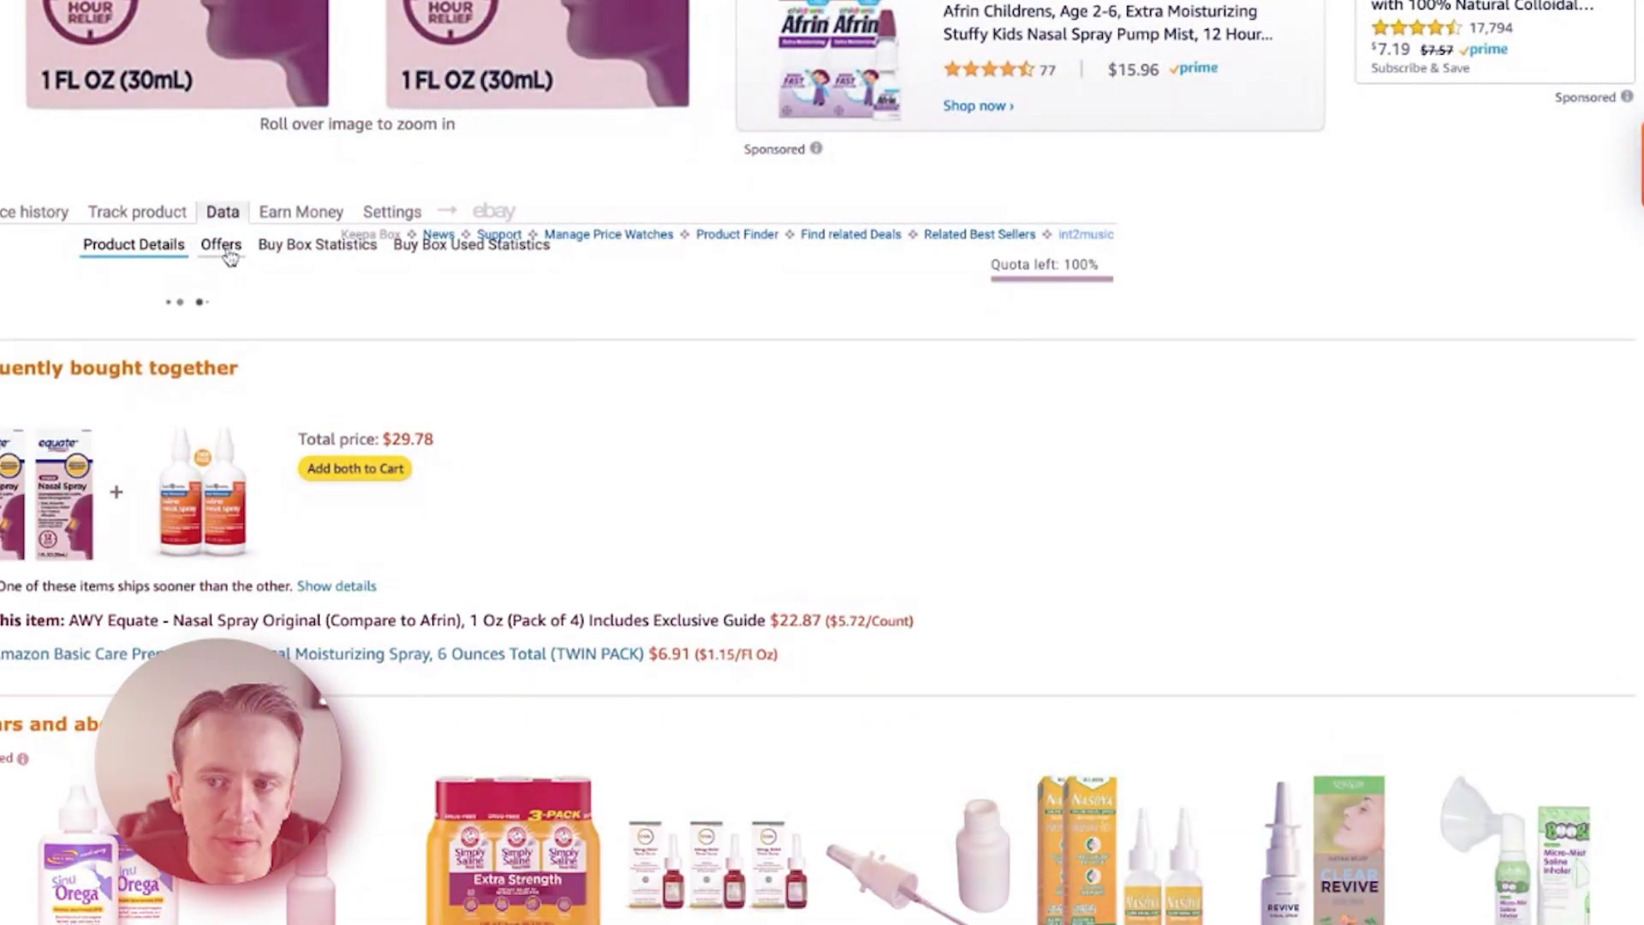
click(231, 255)
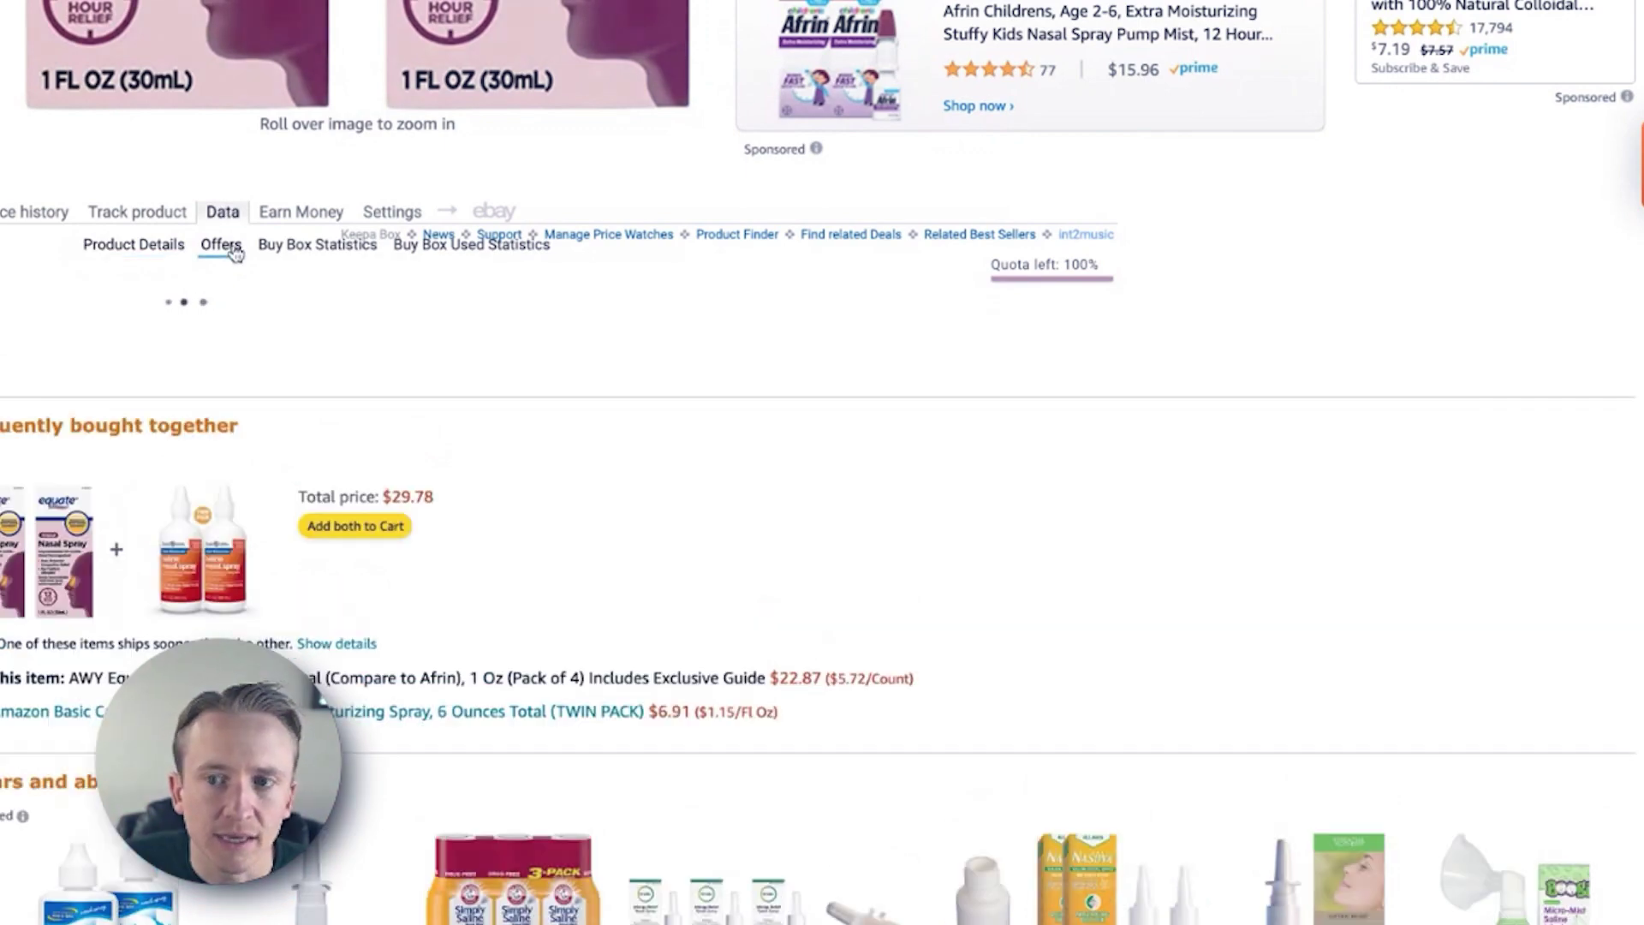
scroll(635, 720, up, 10)
scroll(648, 768, up, 10)
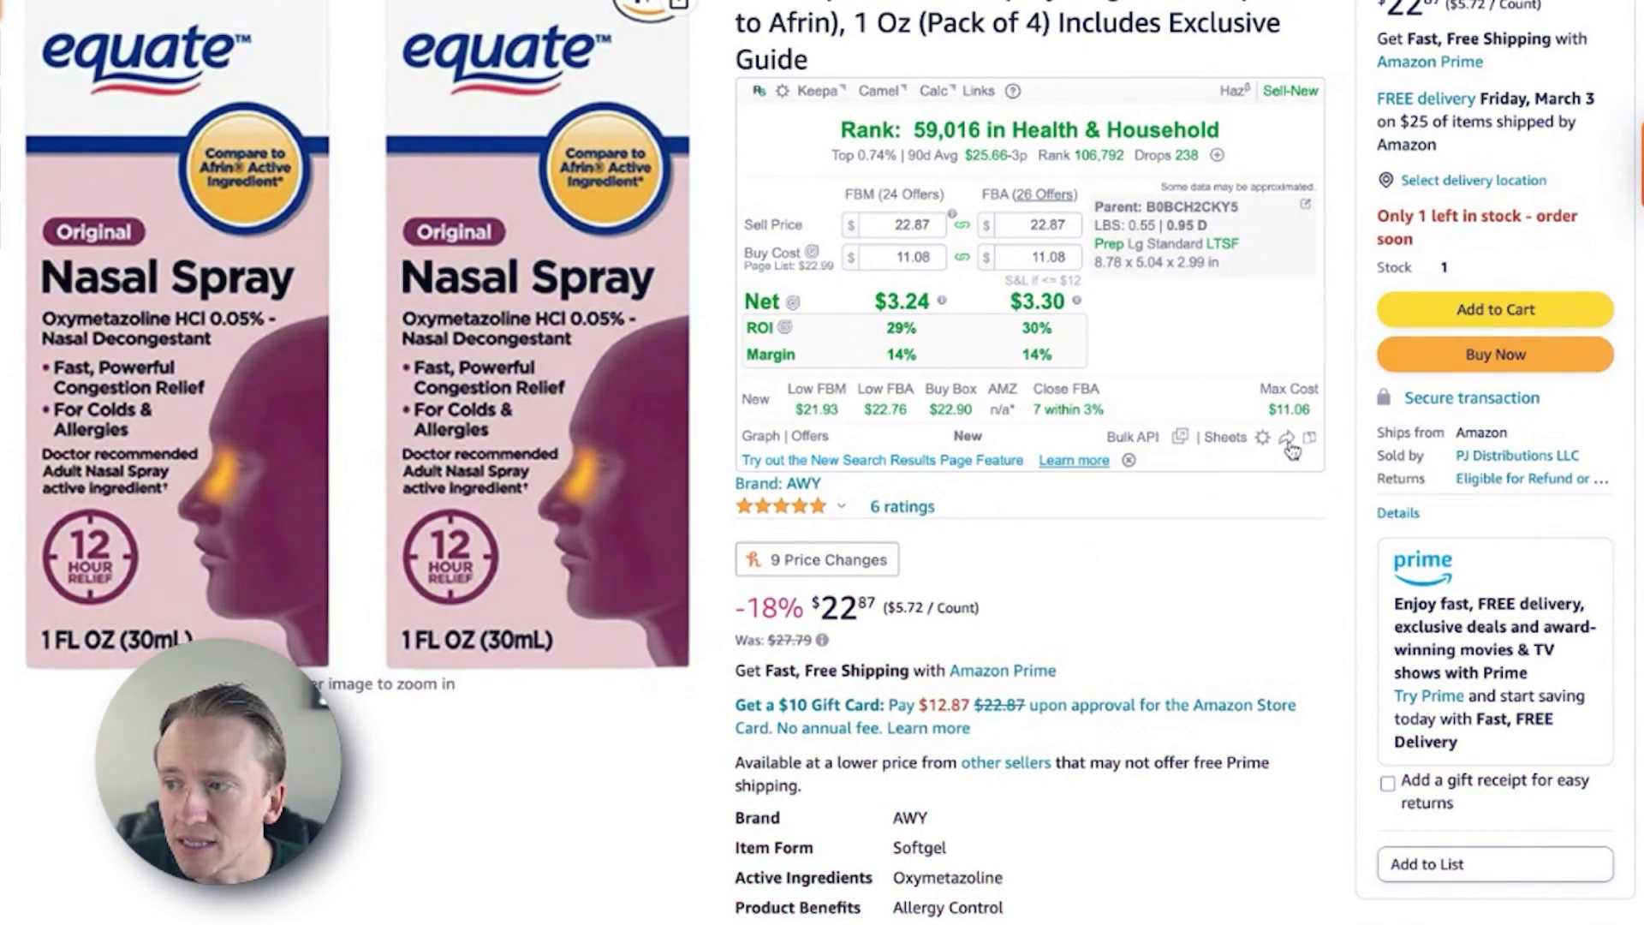
mouse_move(1311, 441)
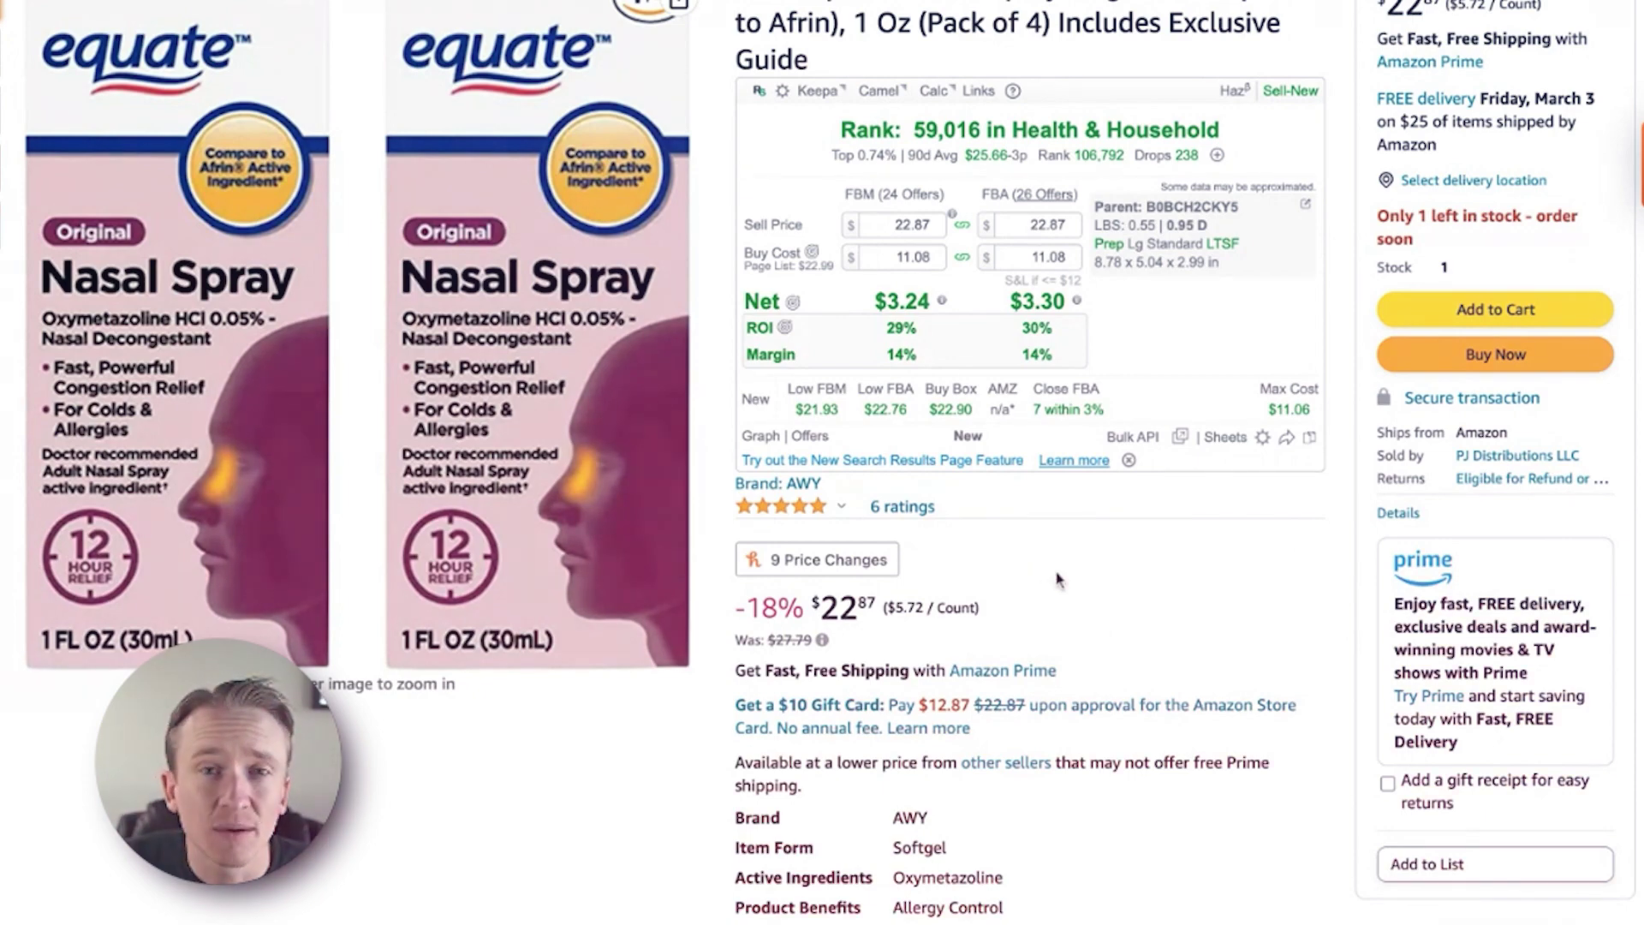
scroll(1058, 579, up, 1)
mouse_move(1313, 479)
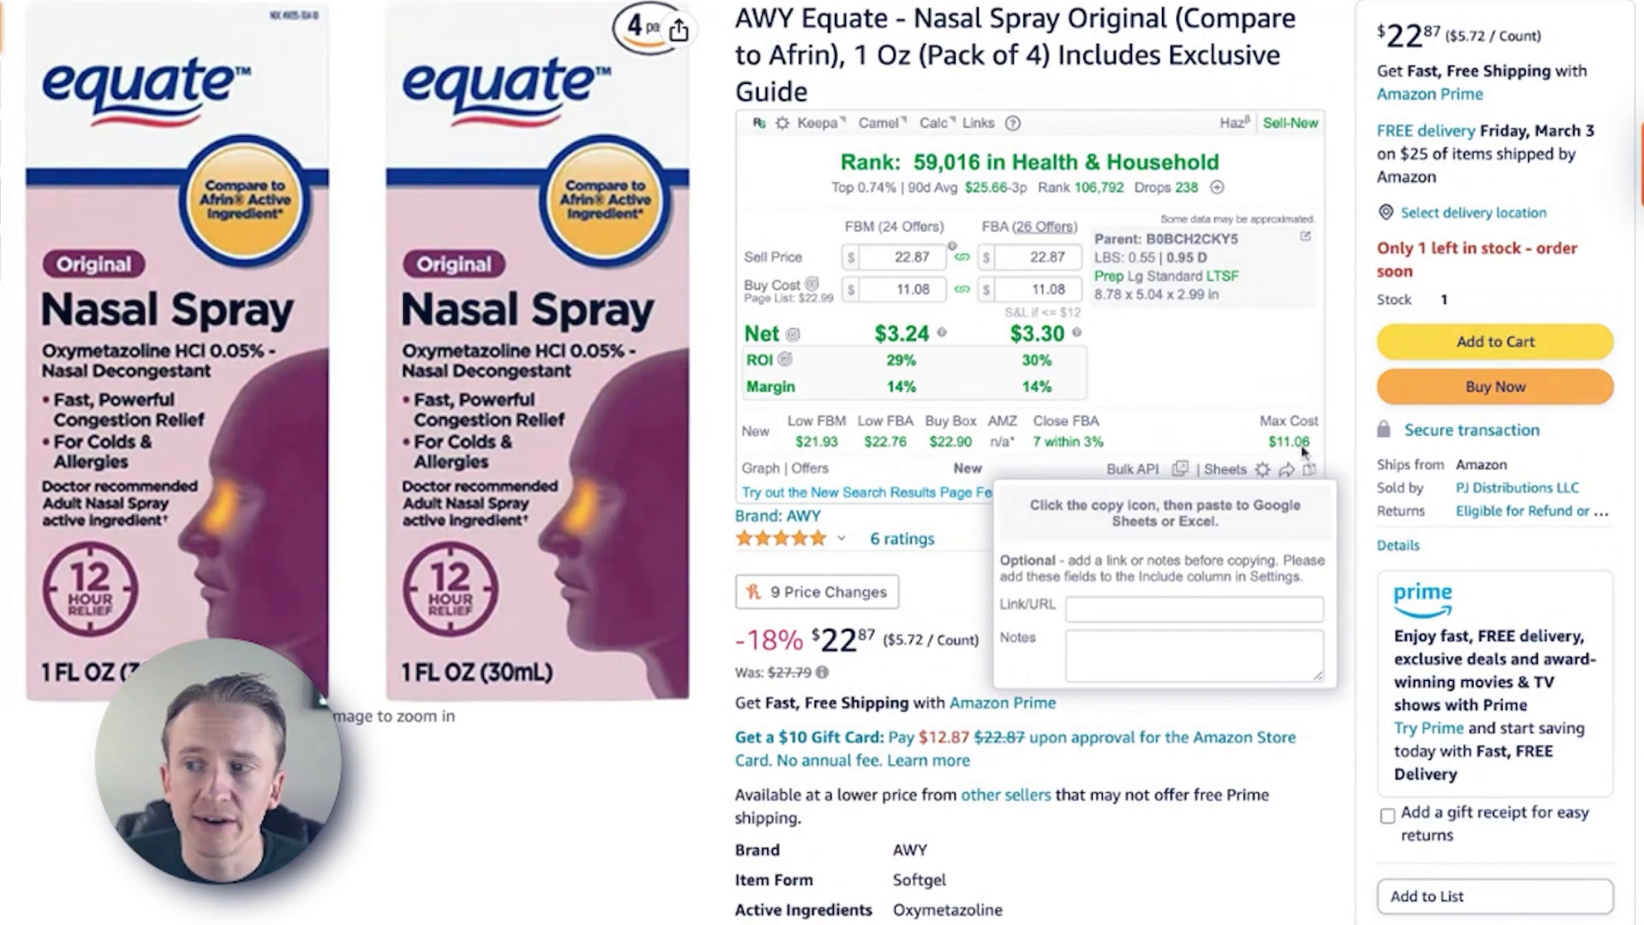
scroll(1259, 407, up, 1)
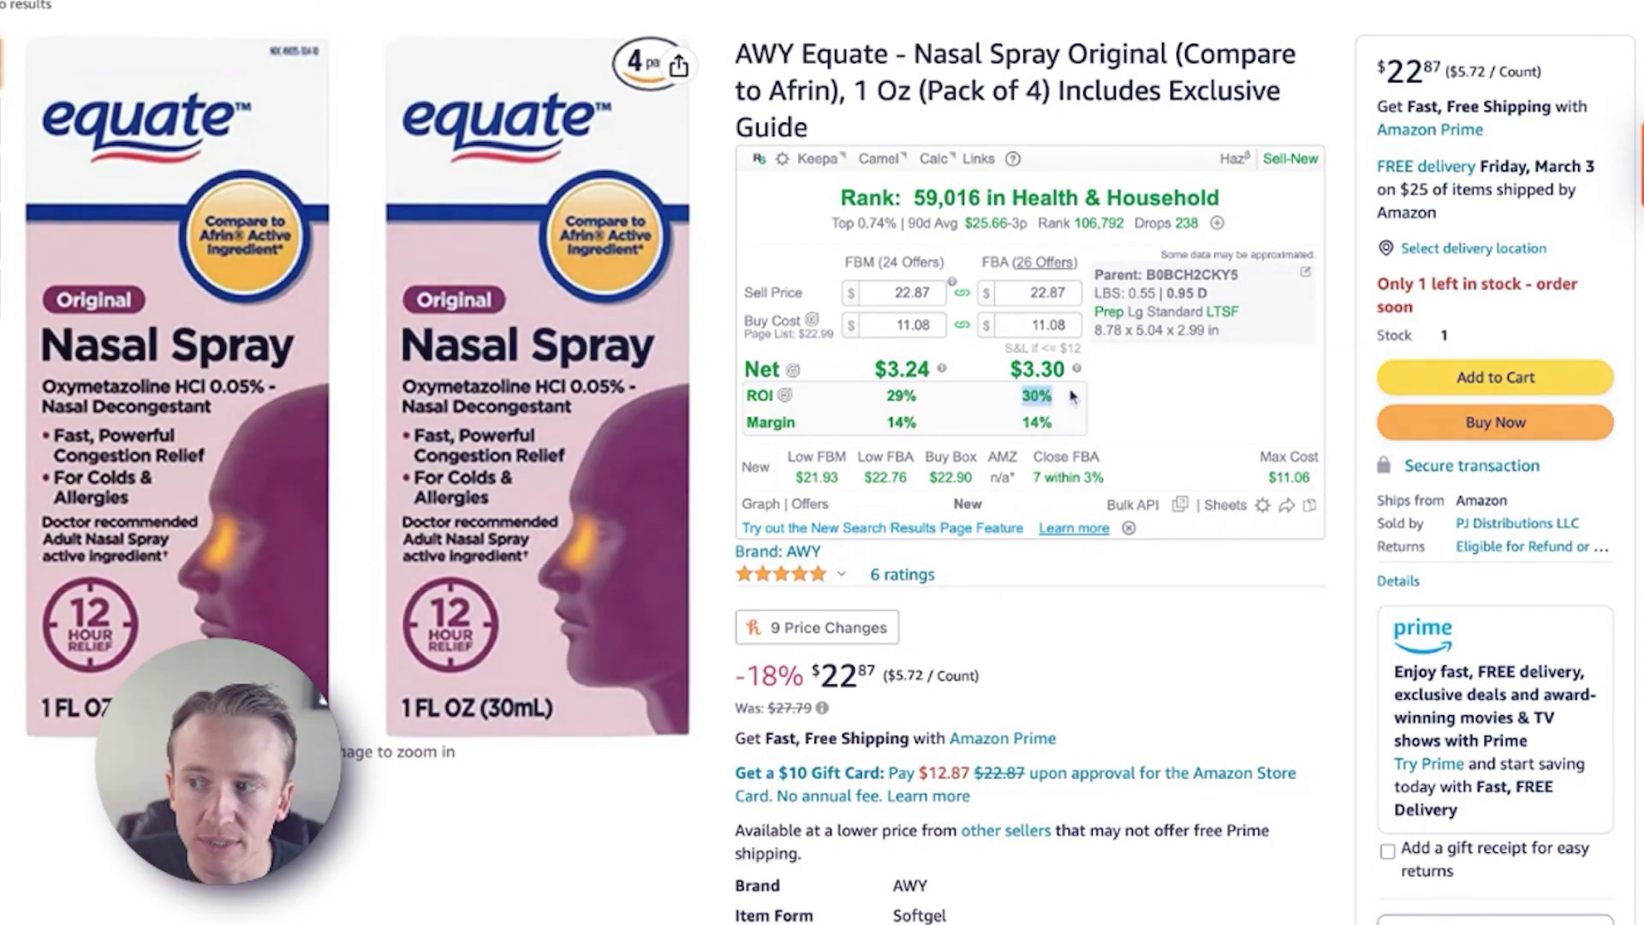
double_click(1028, 324)
text(10.00)
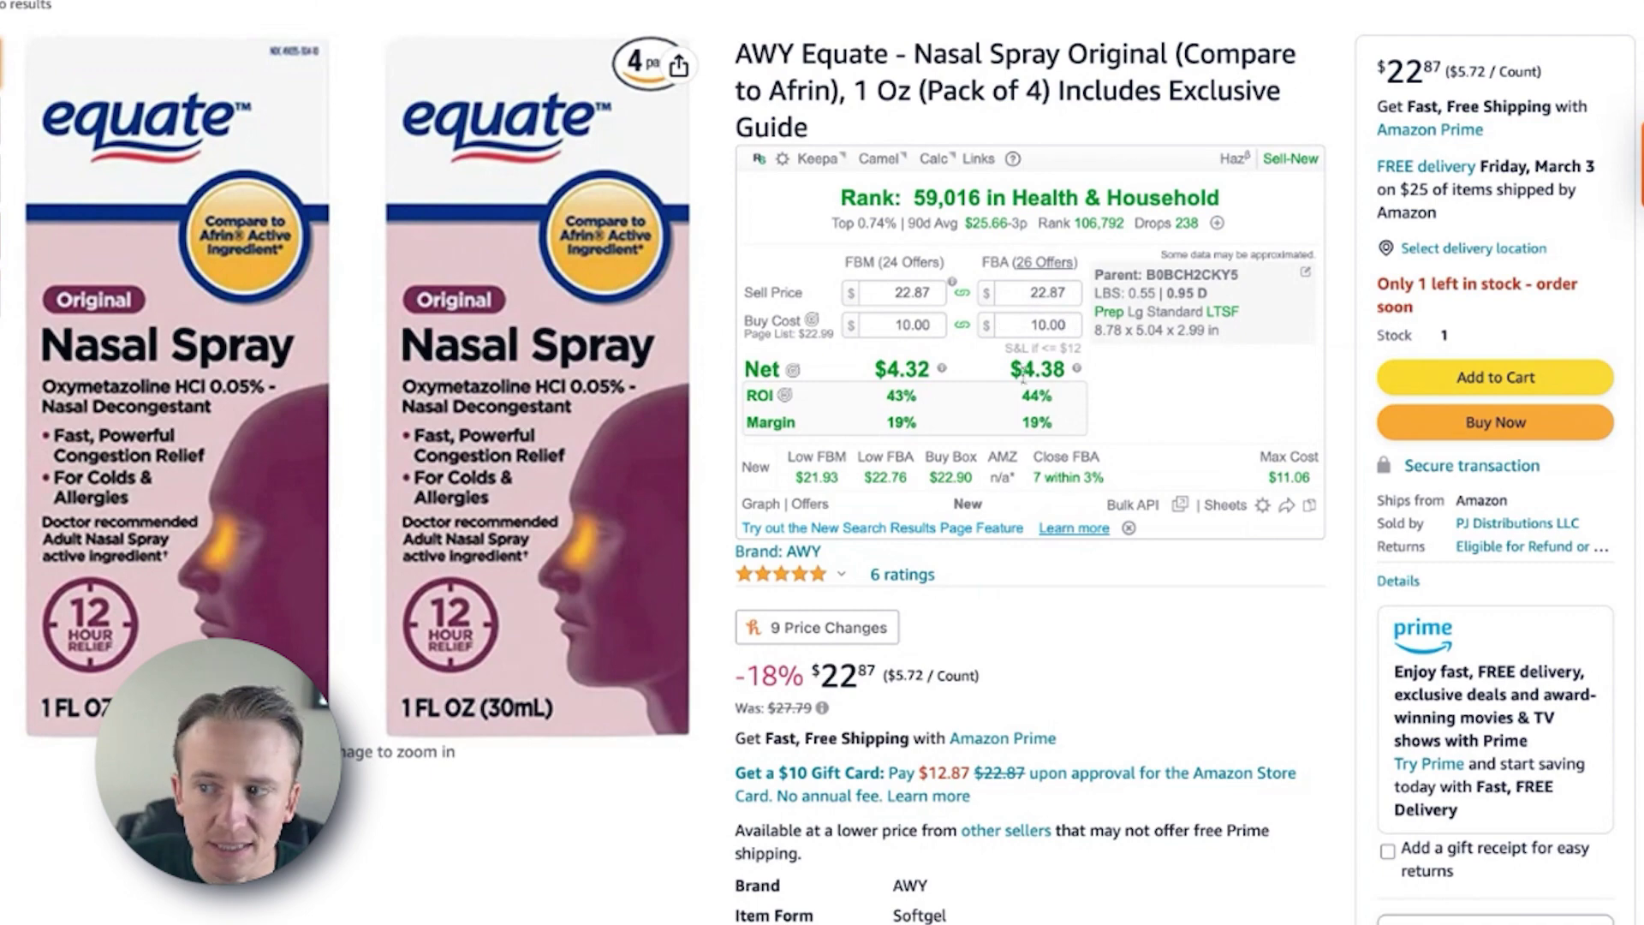
mouse_move(1048, 368)
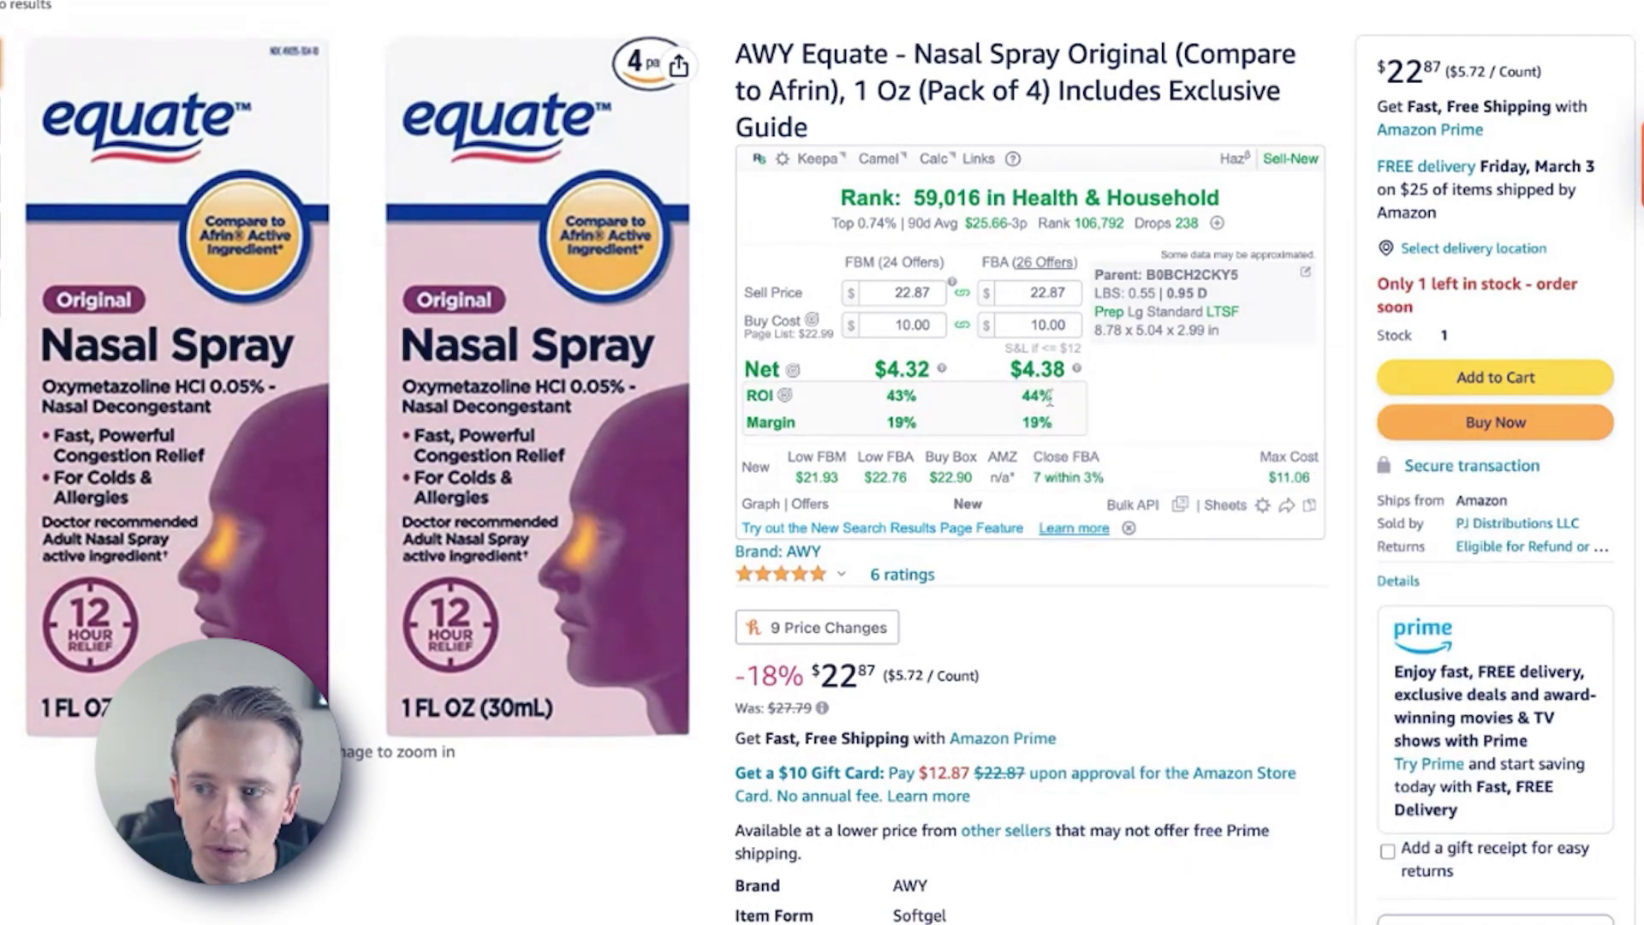
click(1289, 477)
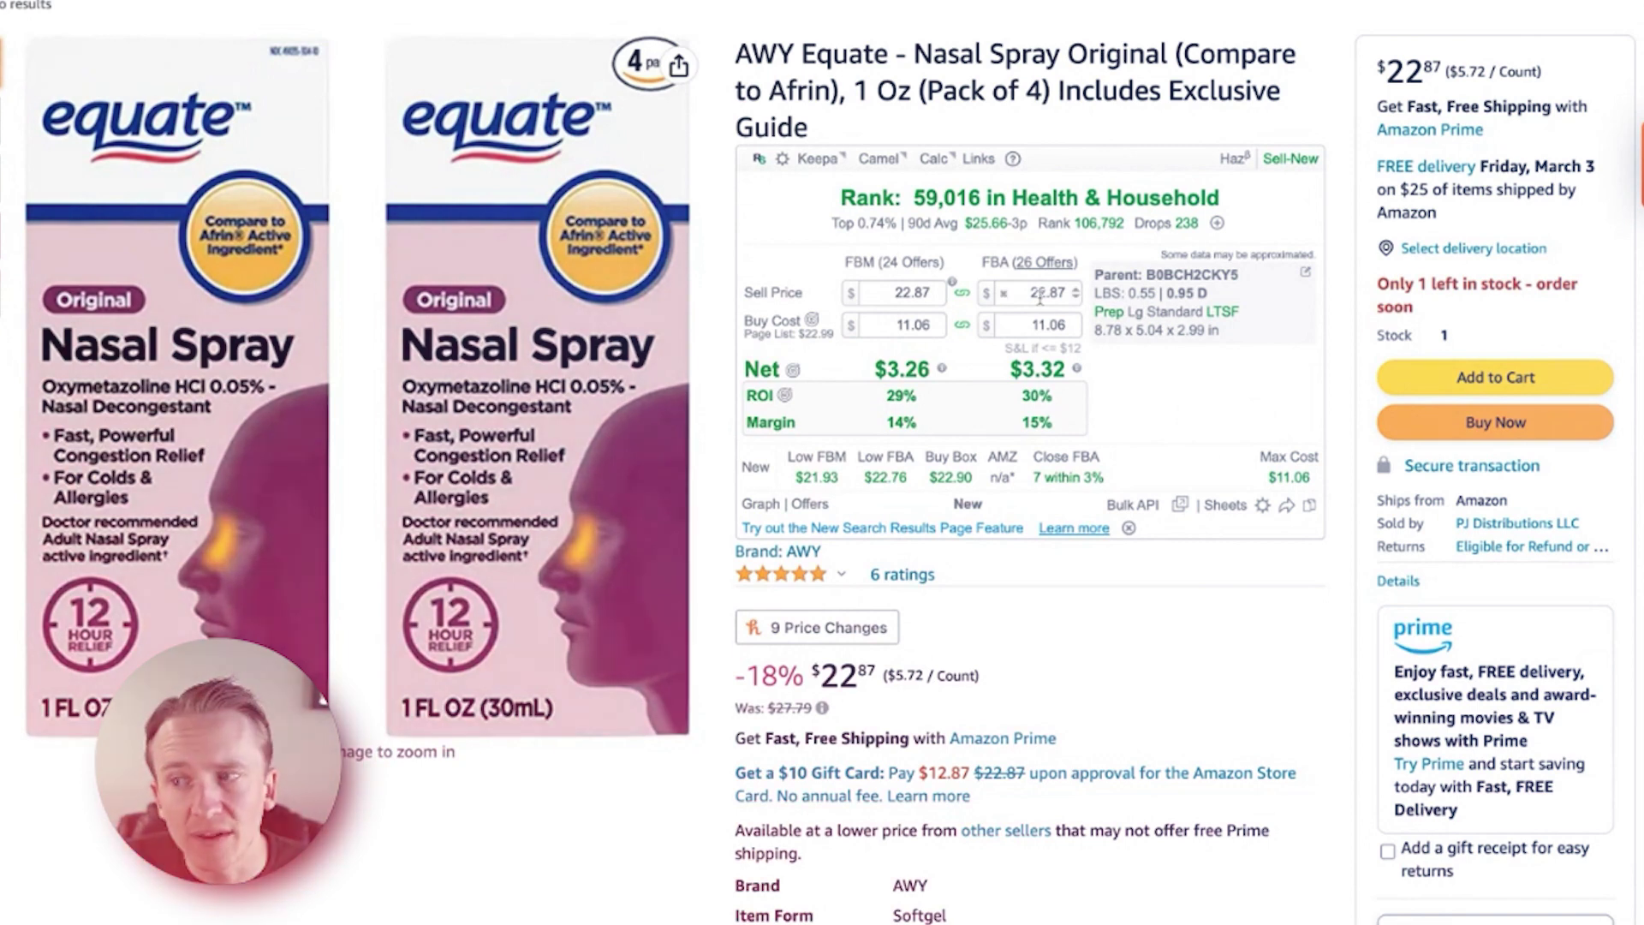
double_click(1050, 325)
text(12.00)
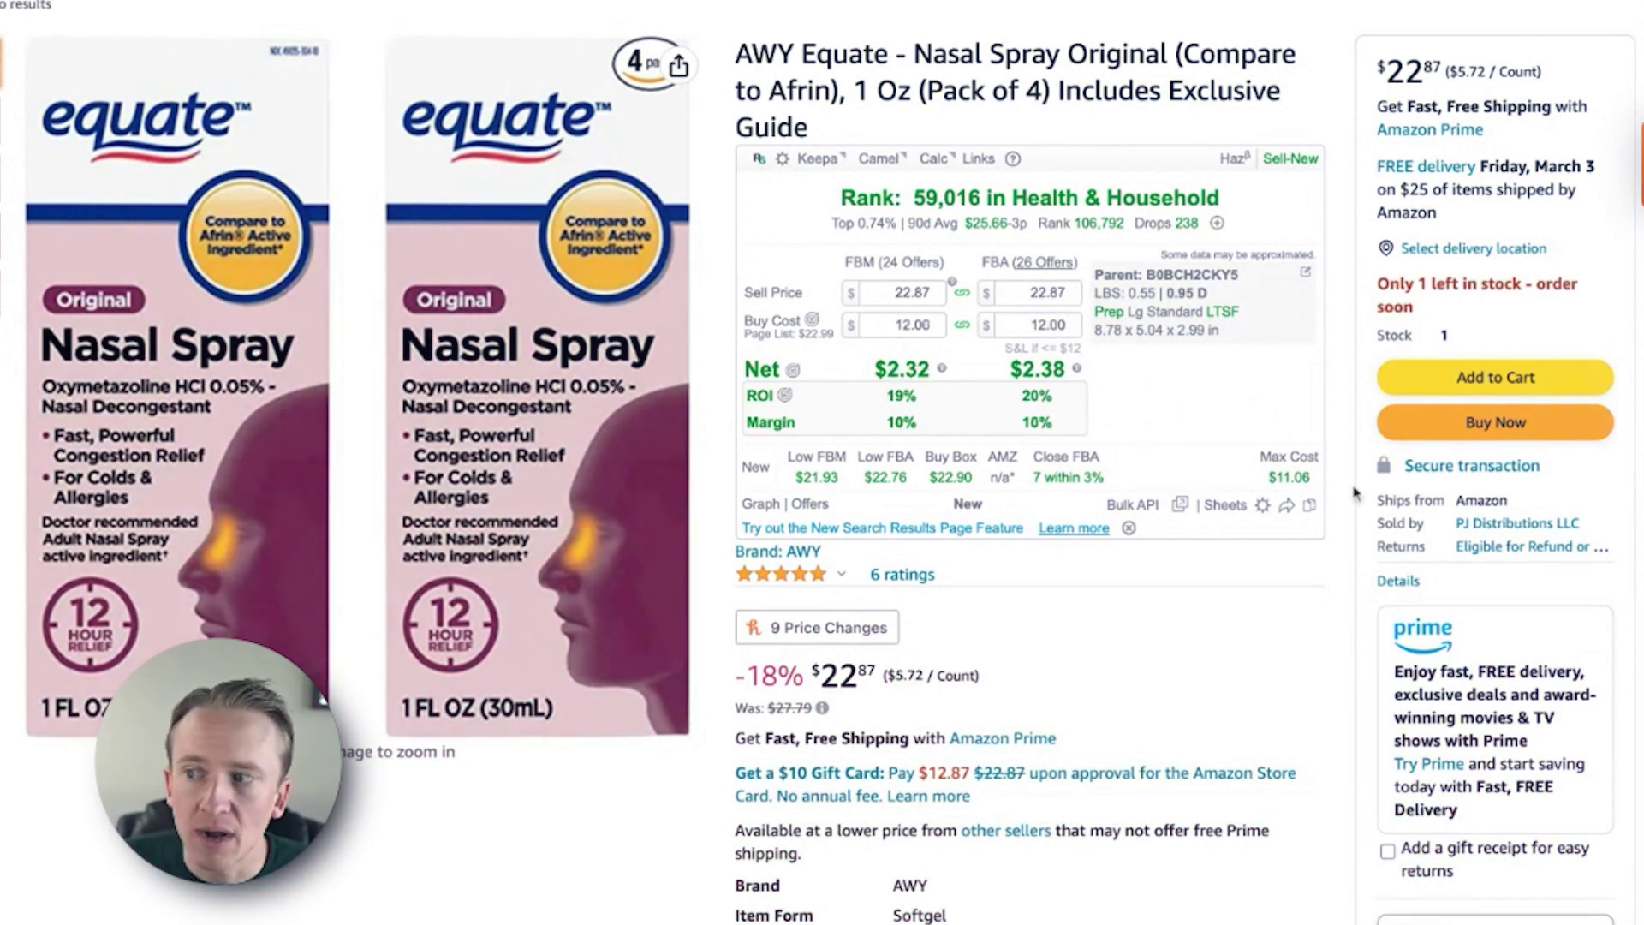
mouse_move(1299, 483)
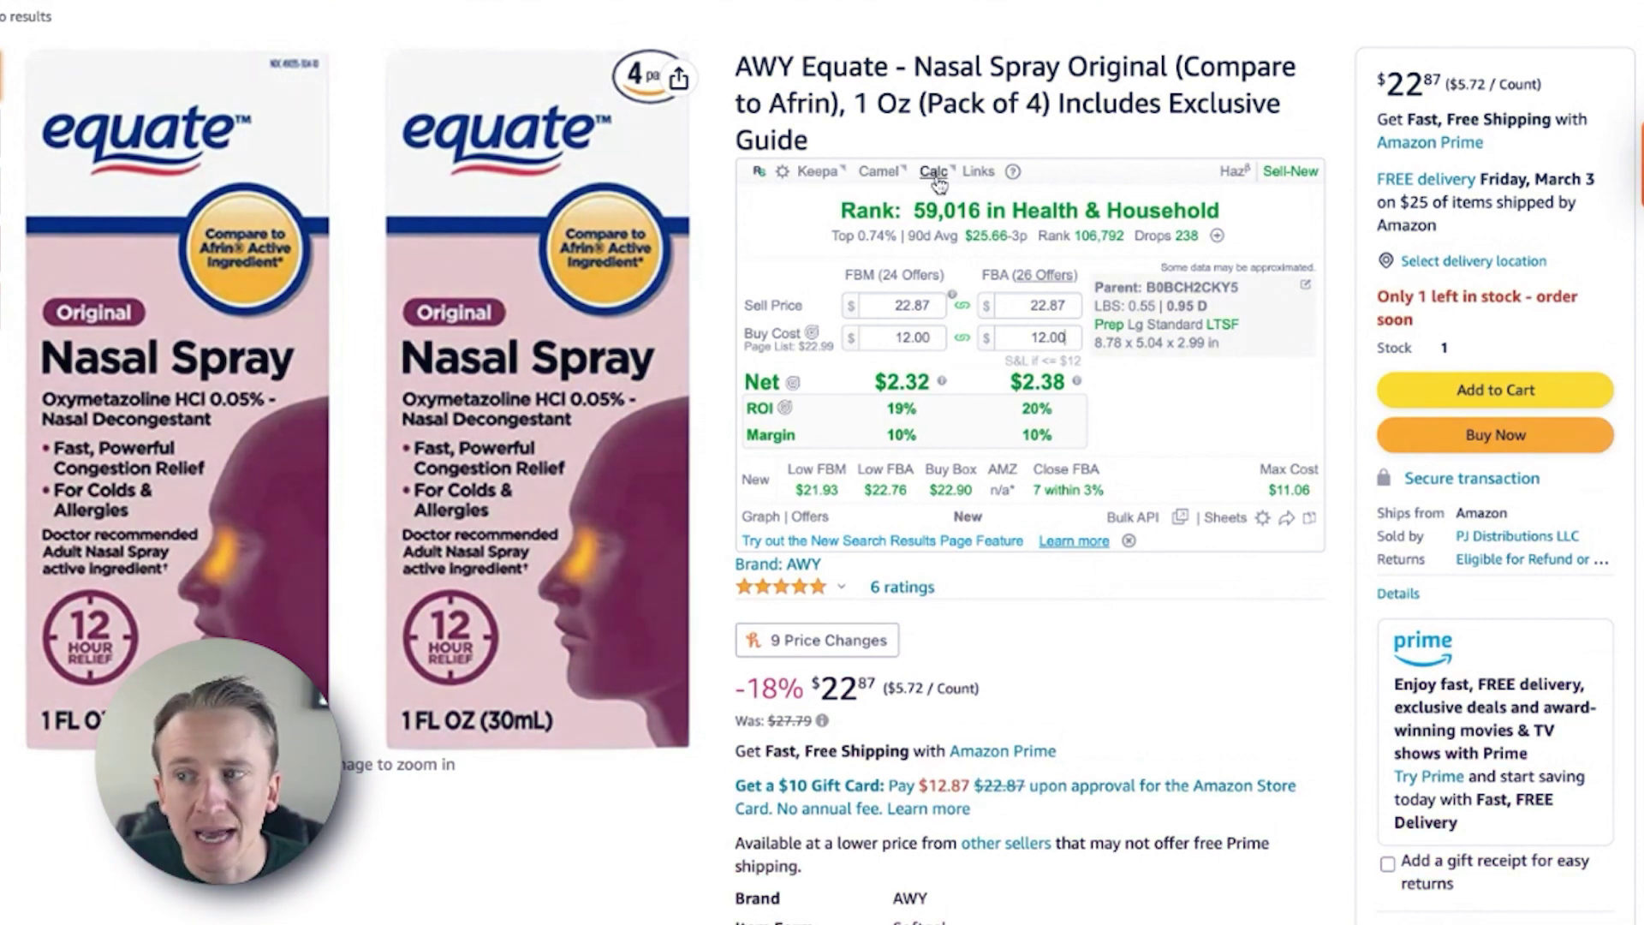
click(978, 172)
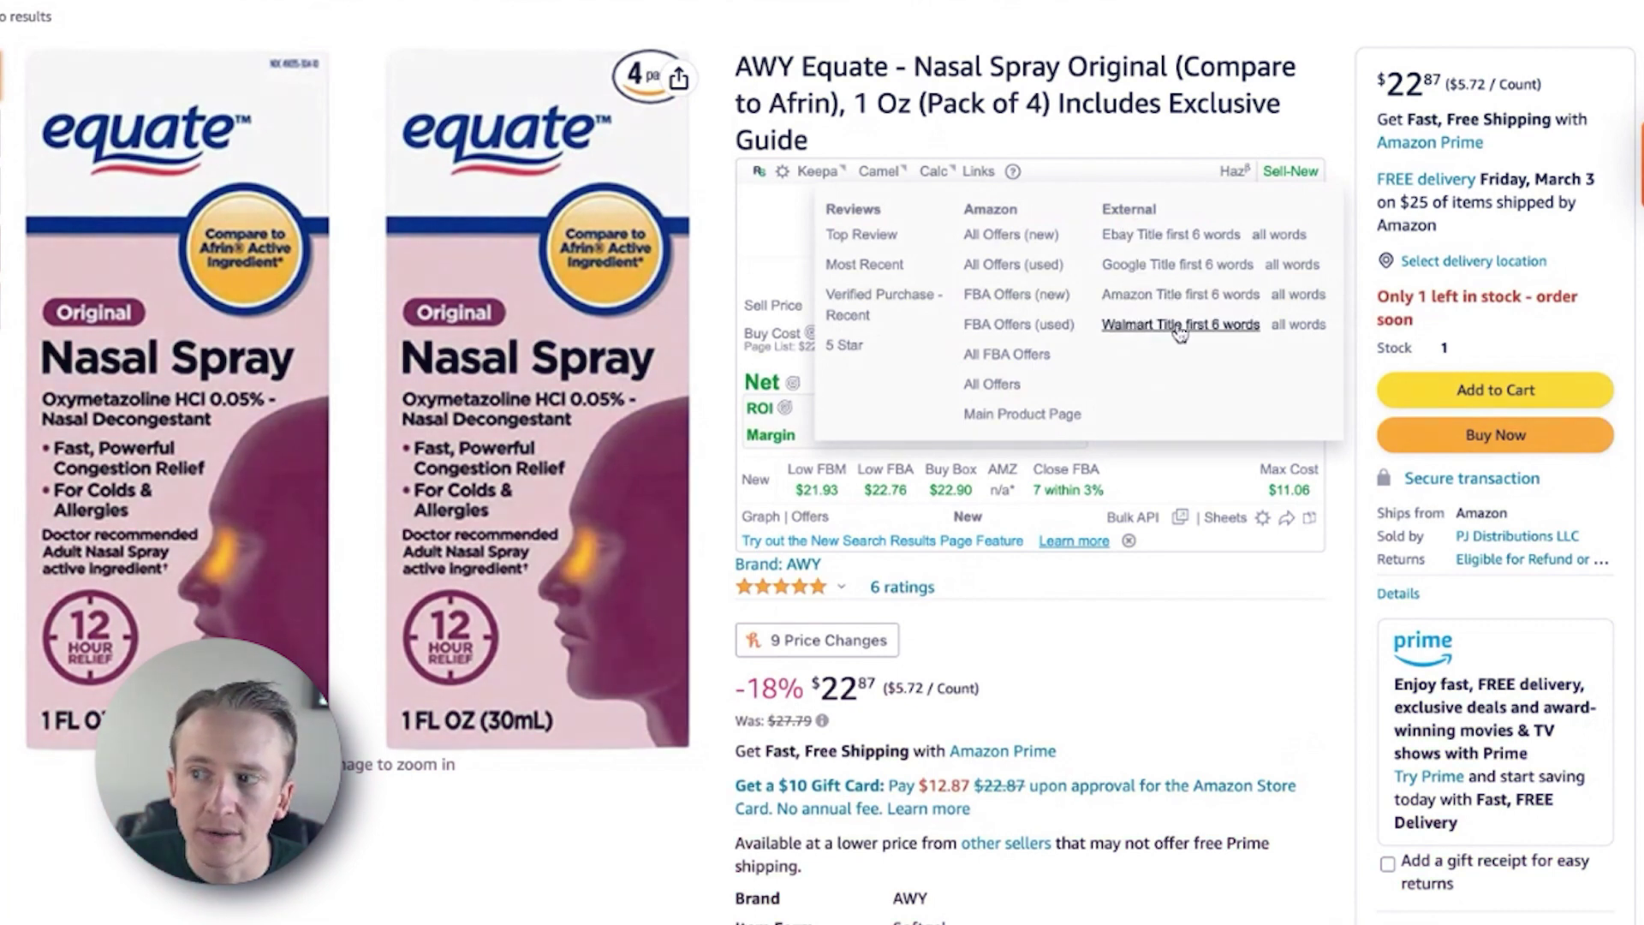
click(1163, 279)
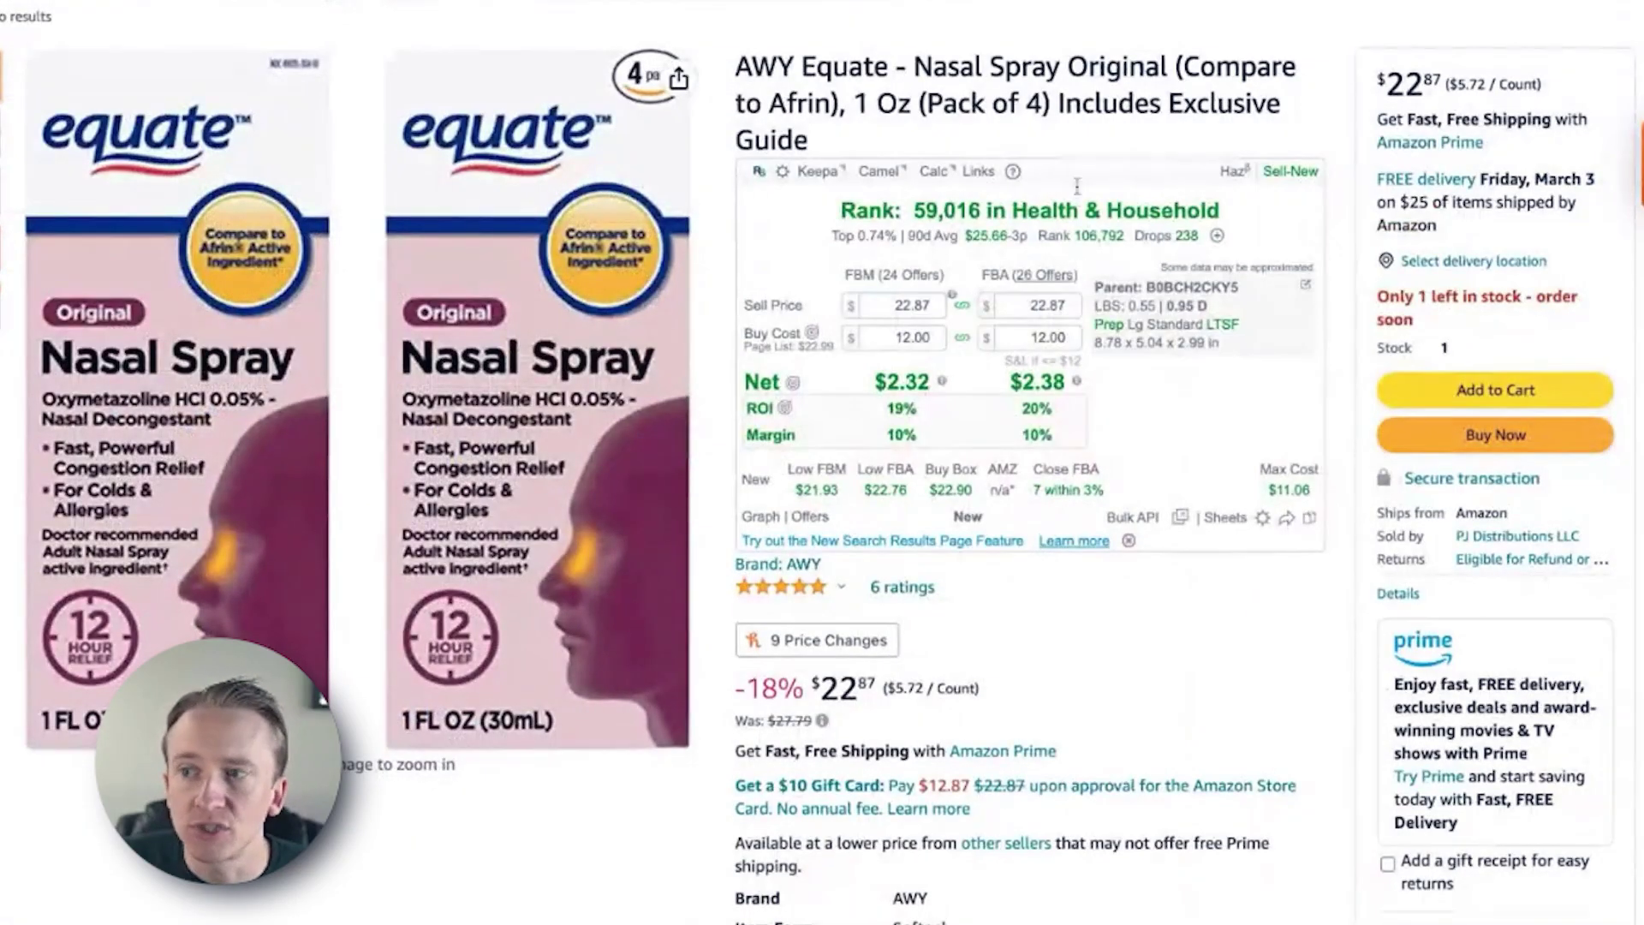
mouse_move(969, 173)
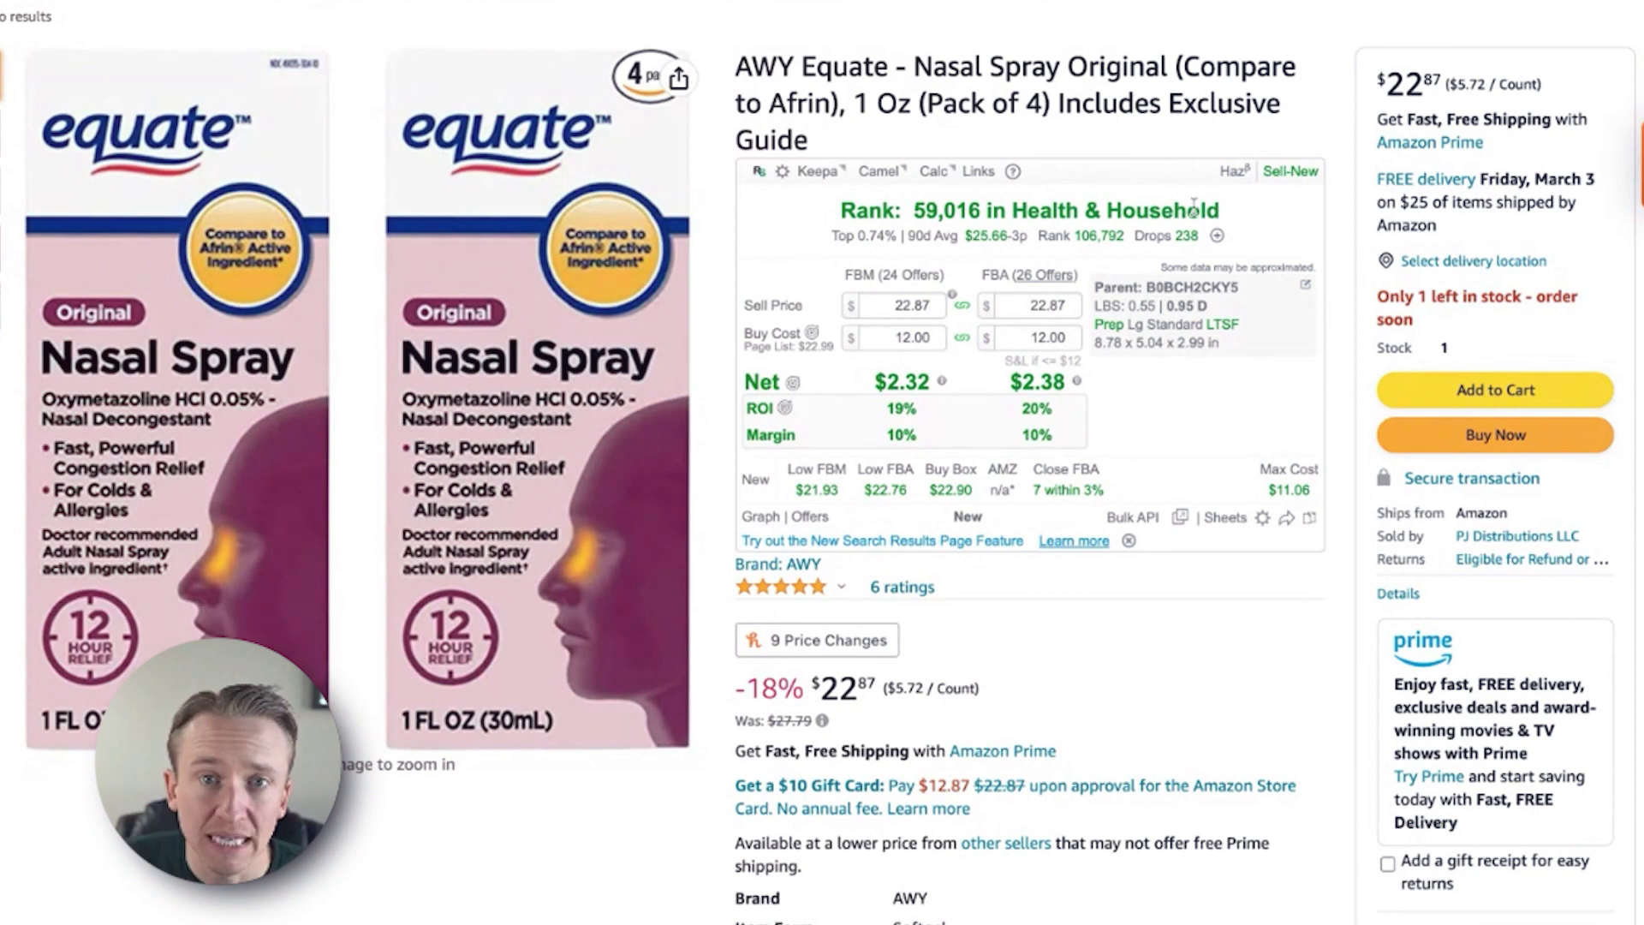
mouse_move(1244, 176)
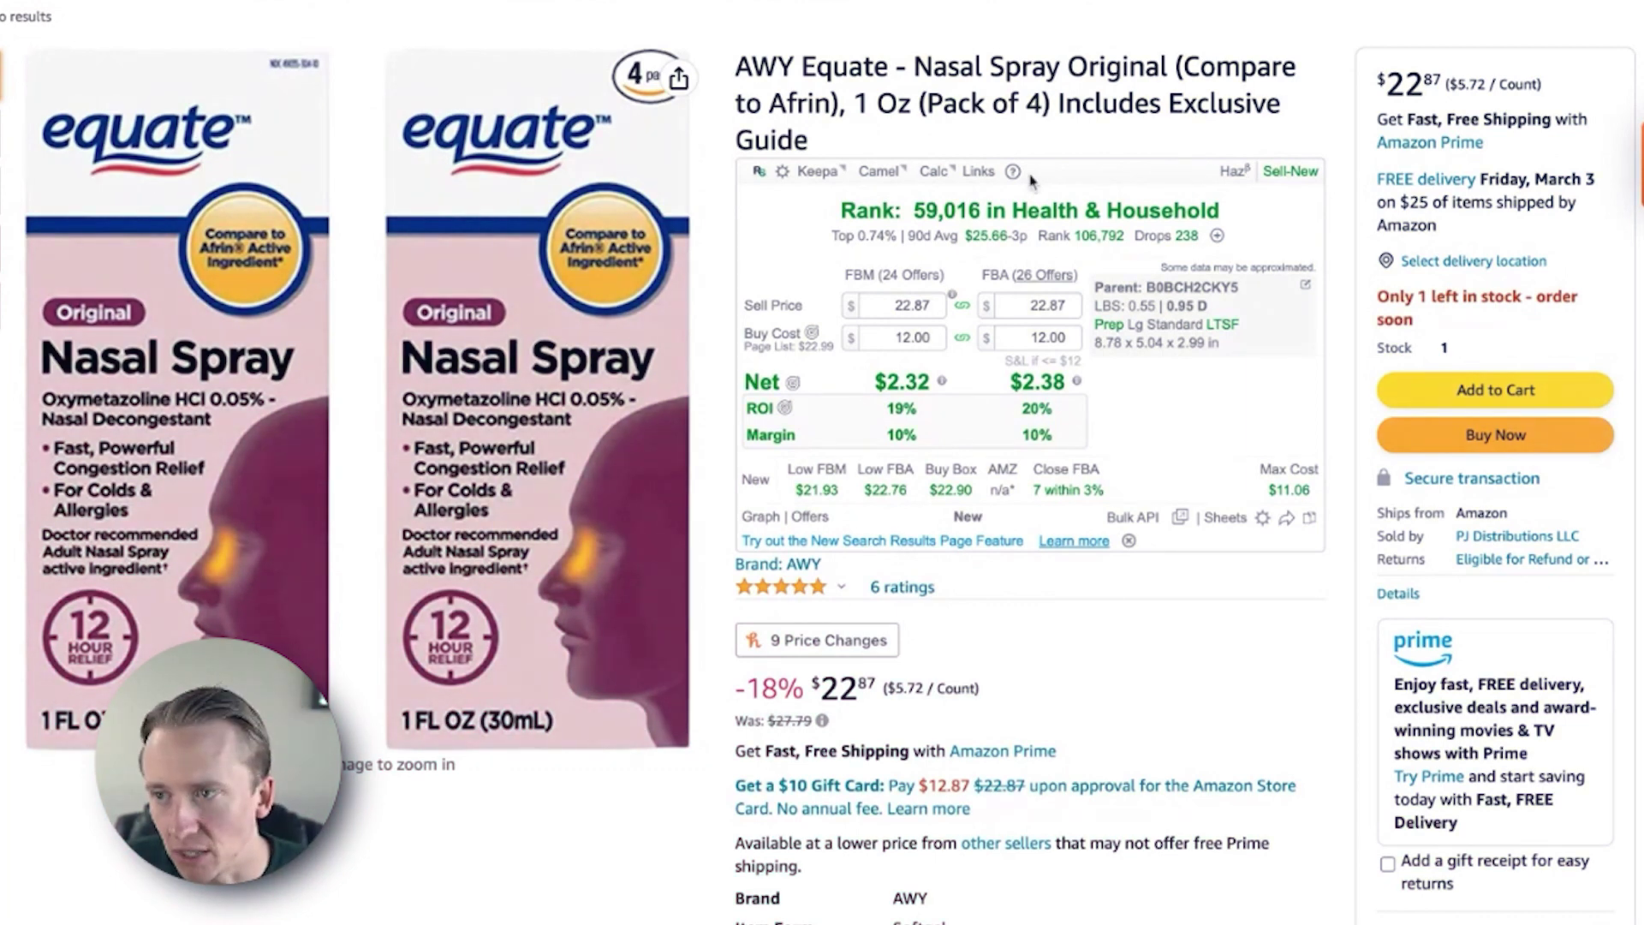
- Open RevSeller's Settings page from the widget's gear menu and scroll through its sections
click(782, 170)
click(794, 216)
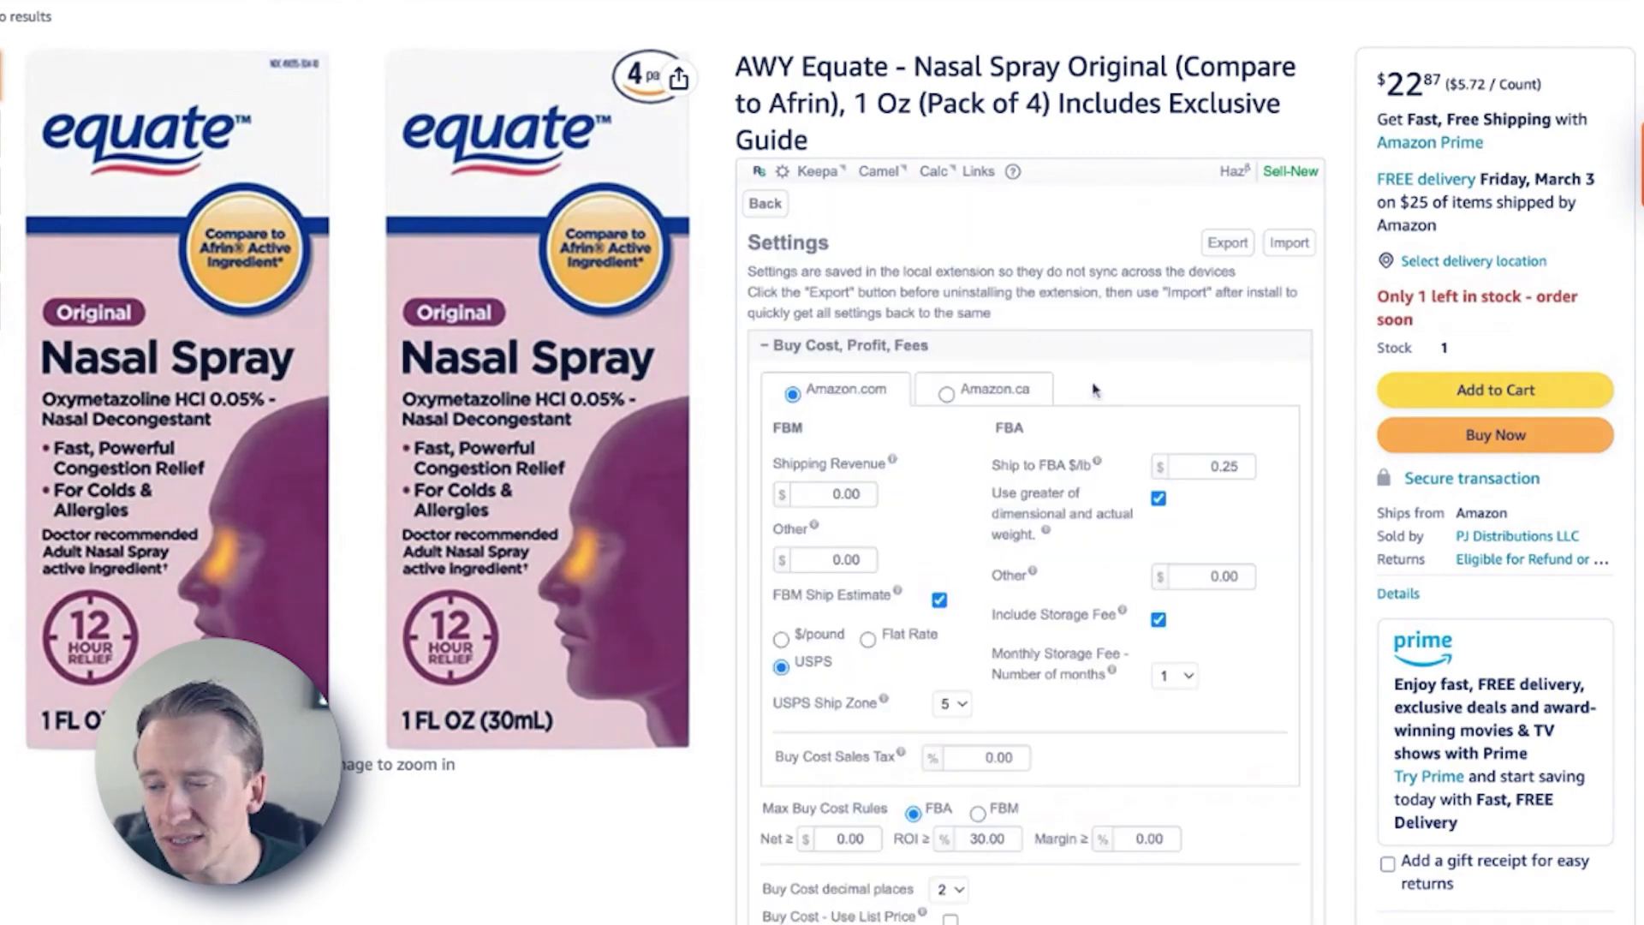
scroll(1093, 390, down, 10)
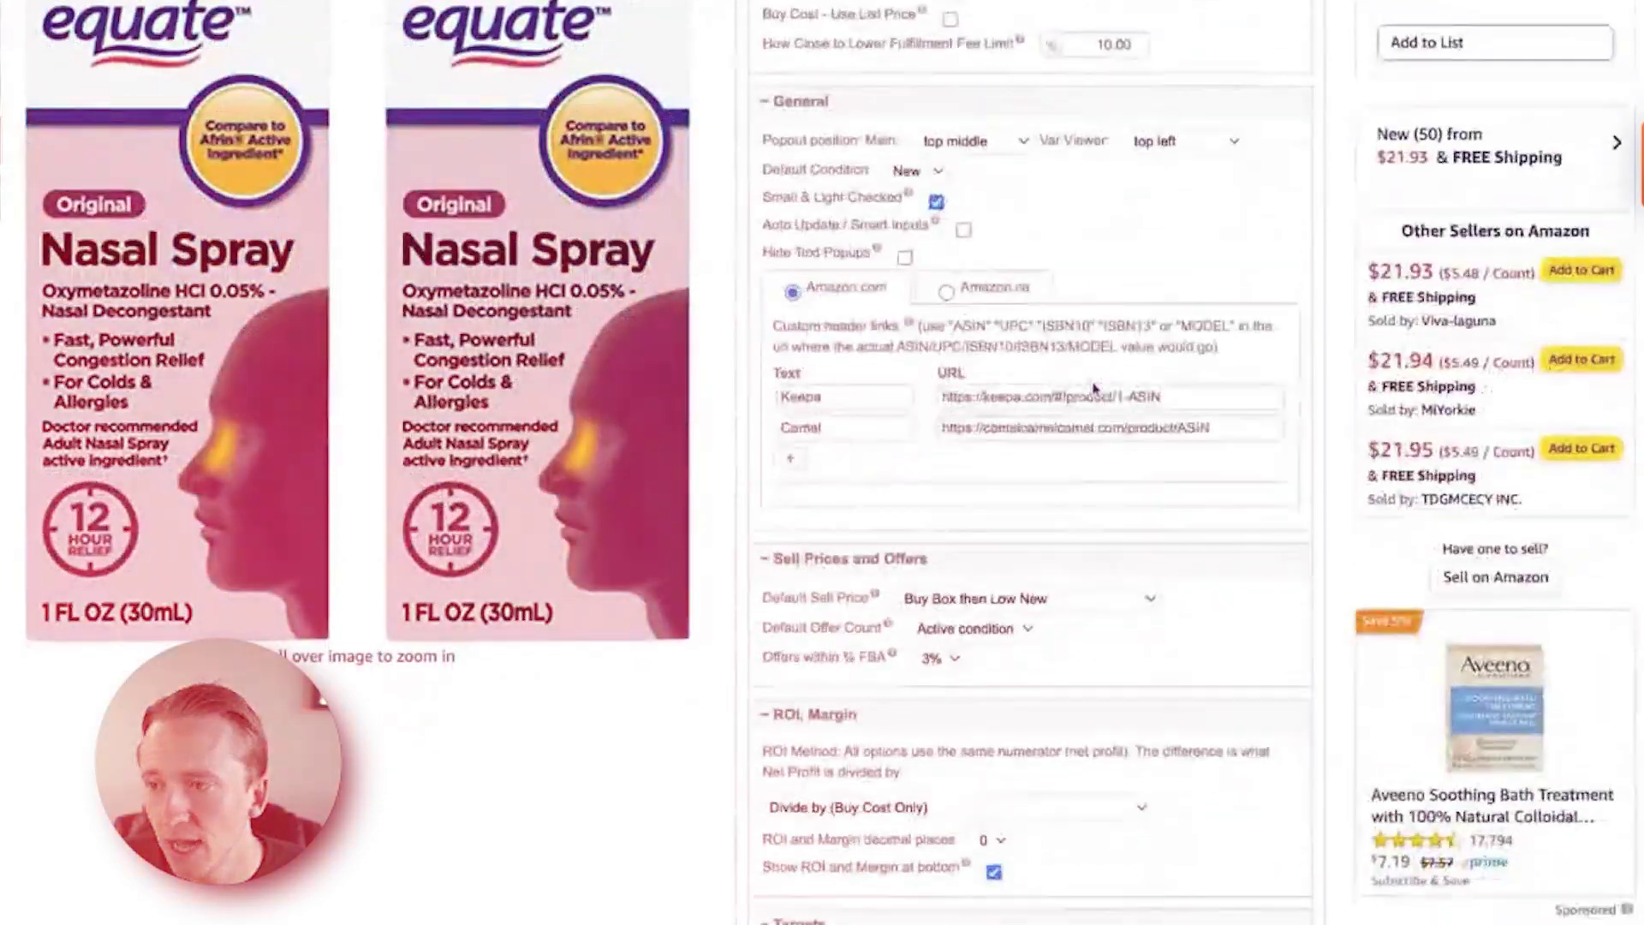
scroll(1094, 390, down, 5)
scroll(880, 394, up, 15)
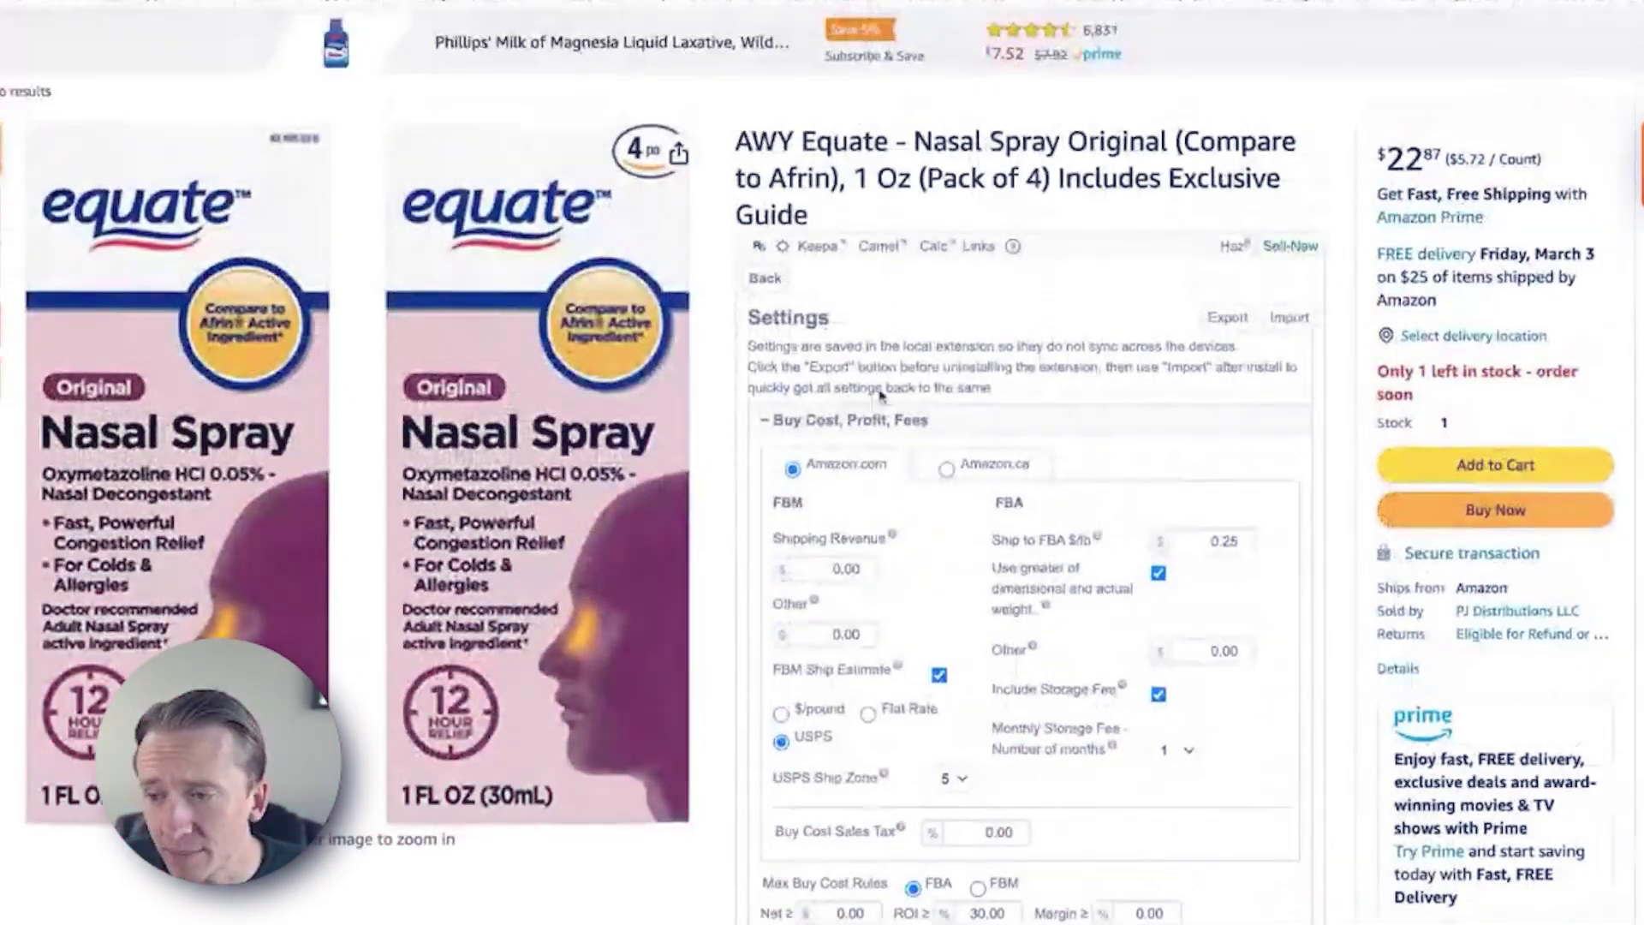
scroll(881, 394, down, 1)
scroll(890, 377, down, 1)
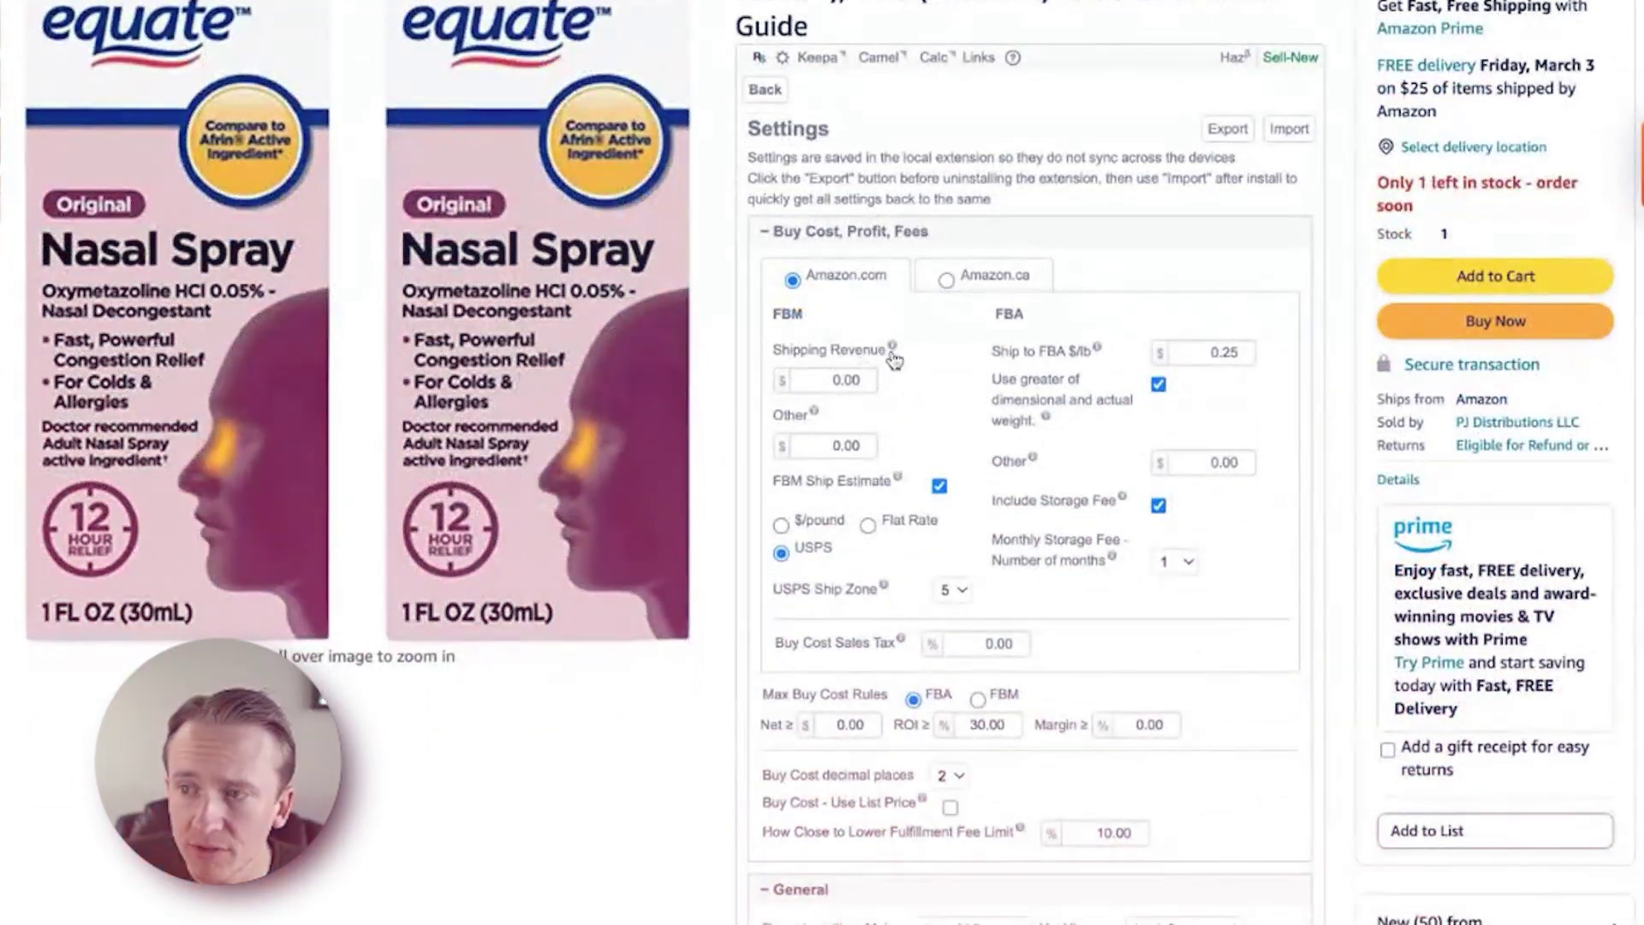
- Review the buy cost and fee info tooltips and check the USPS ship zone 5 setting
mouse_move(890, 350)
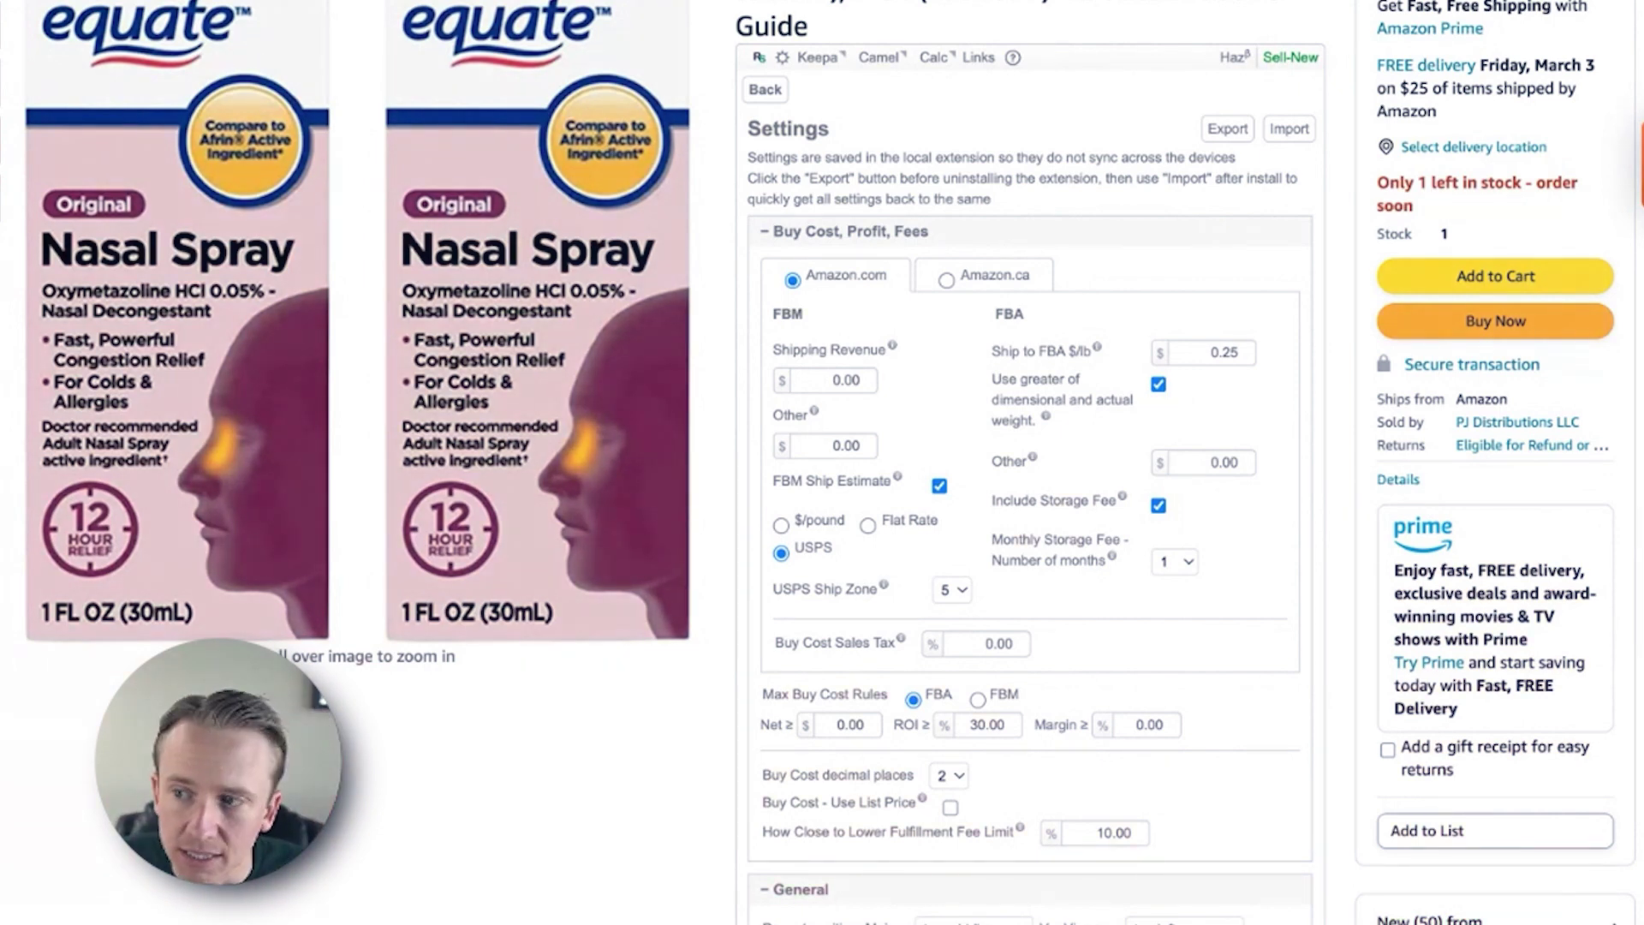
mouse_move(813, 414)
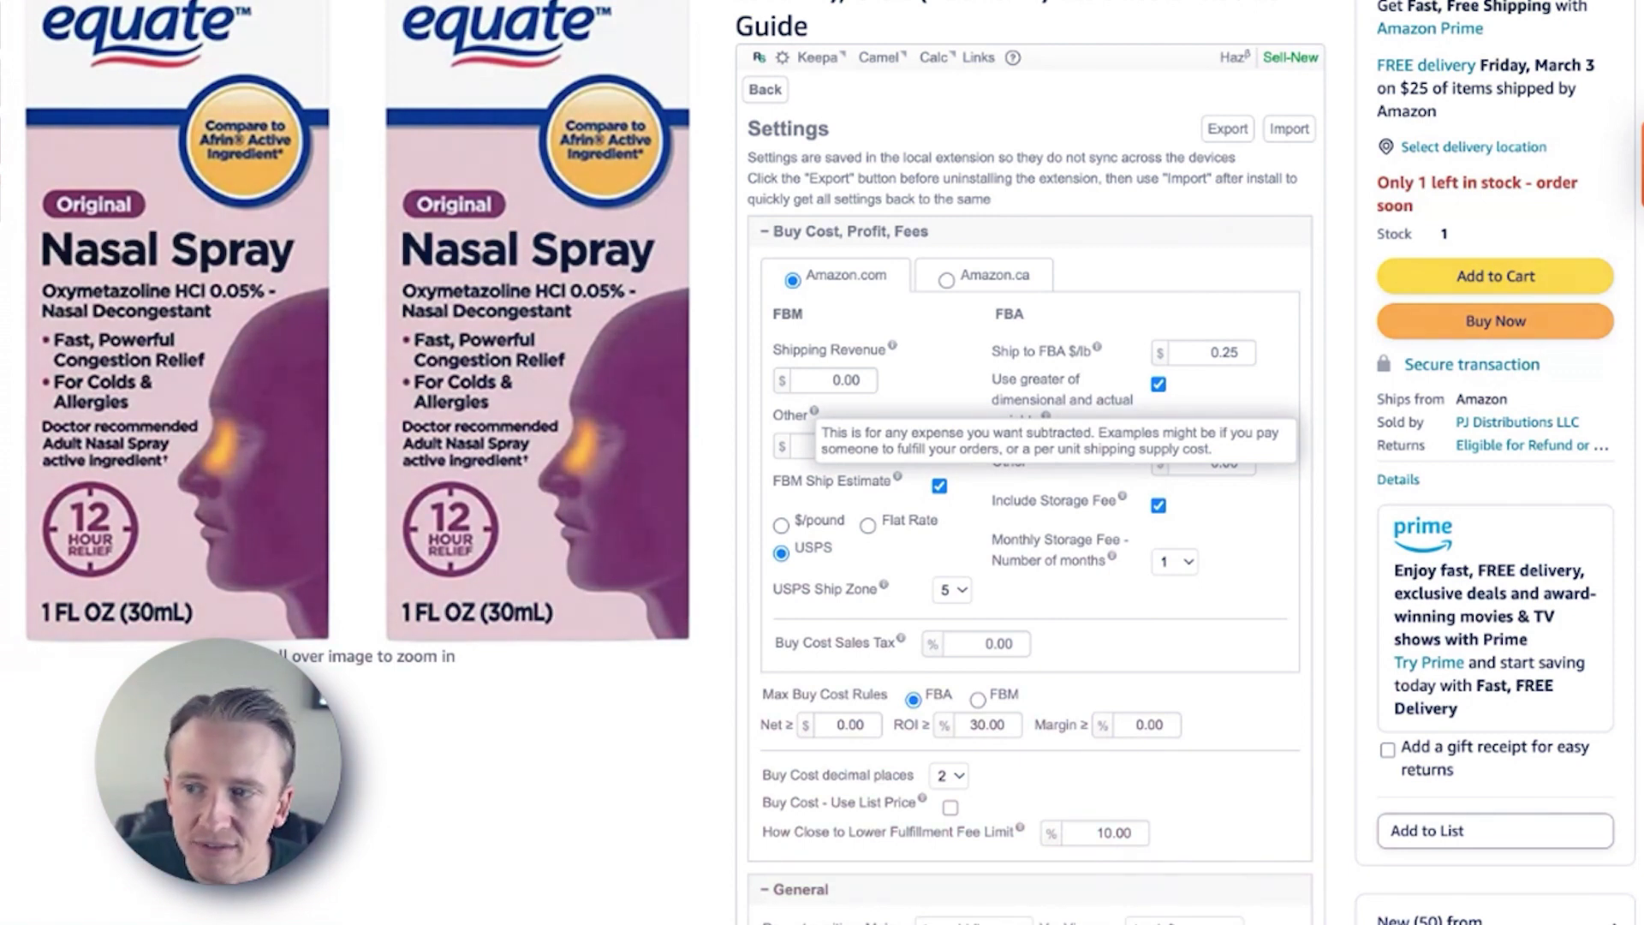
scroll(822, 467, down, 1)
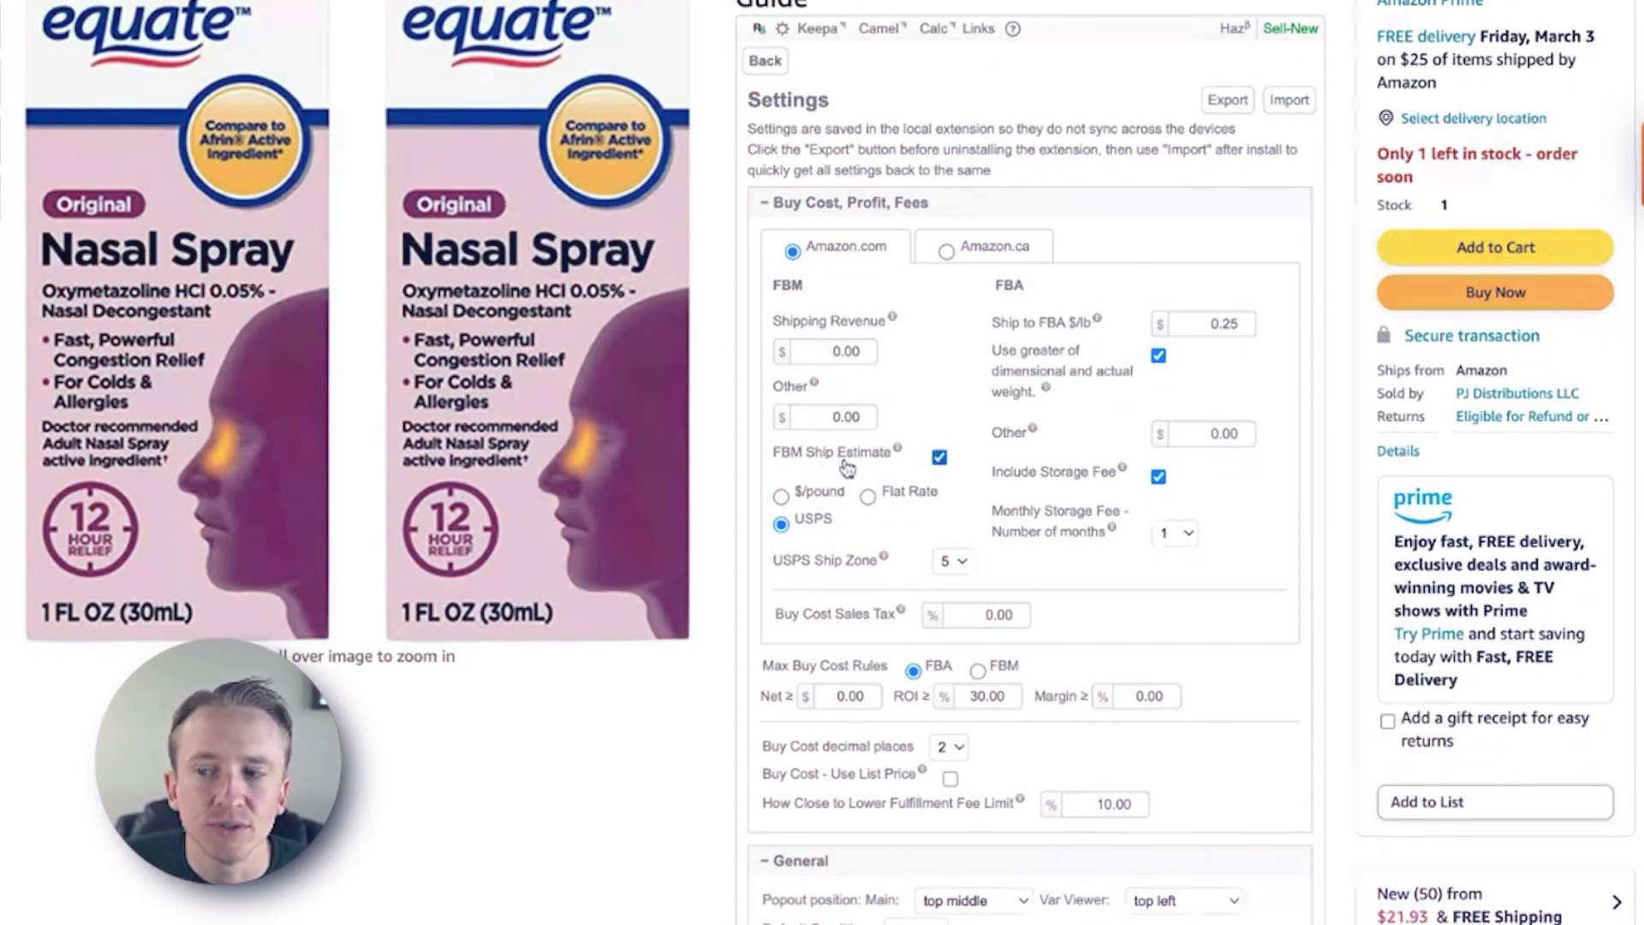
scroll(890, 467, down, 1)
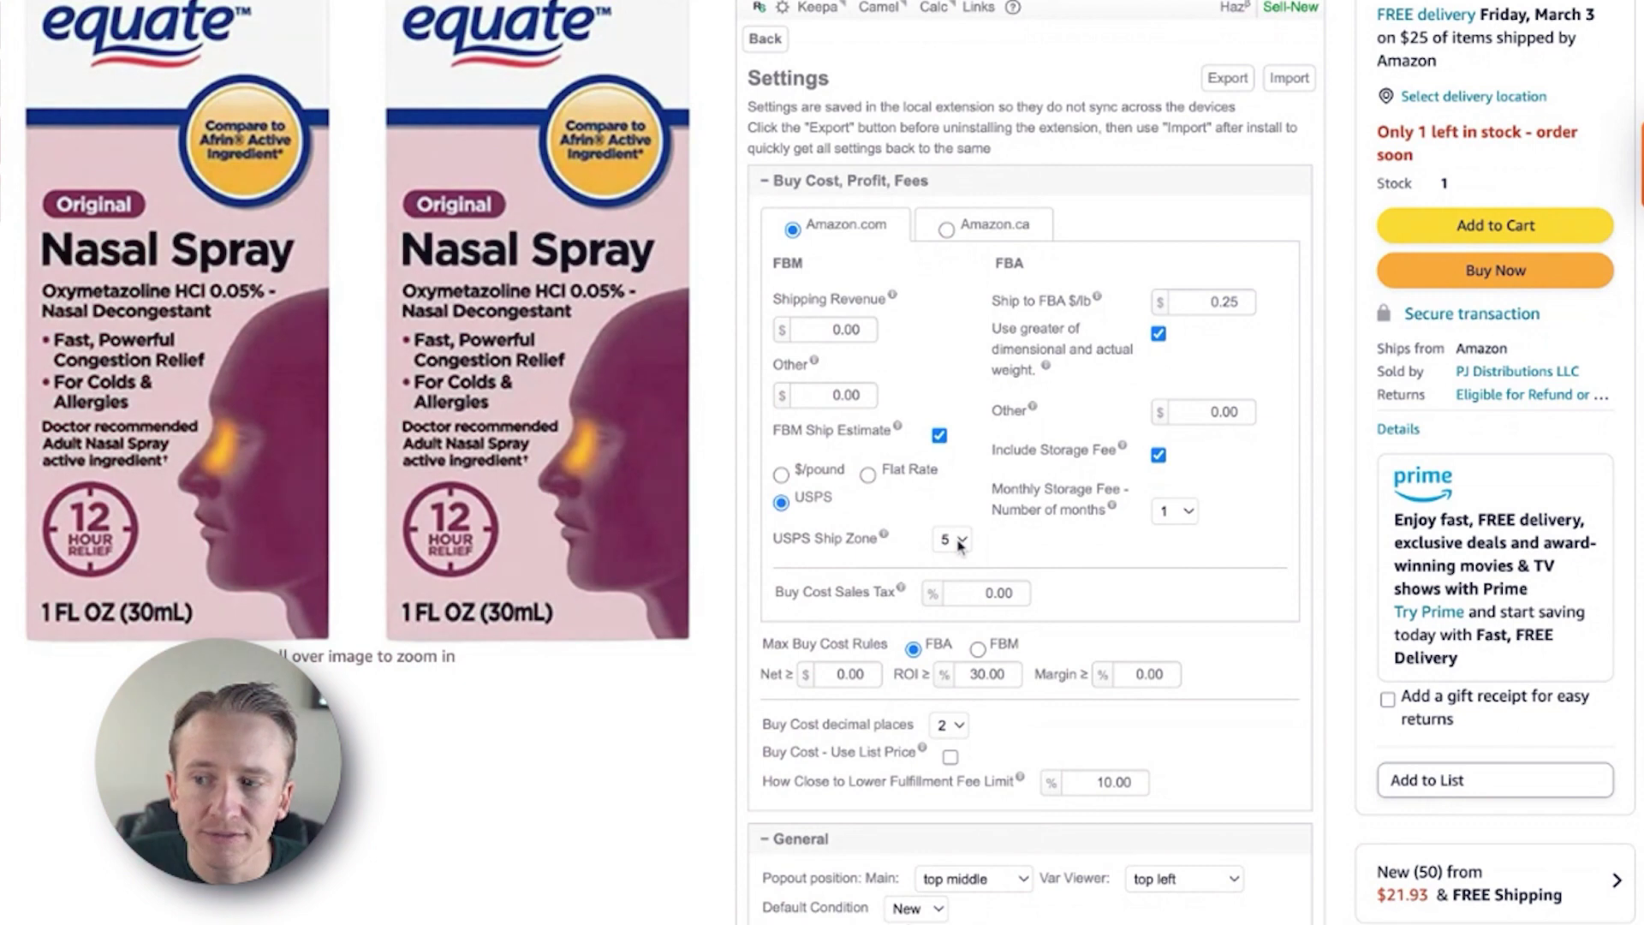
mouse_move(885, 538)
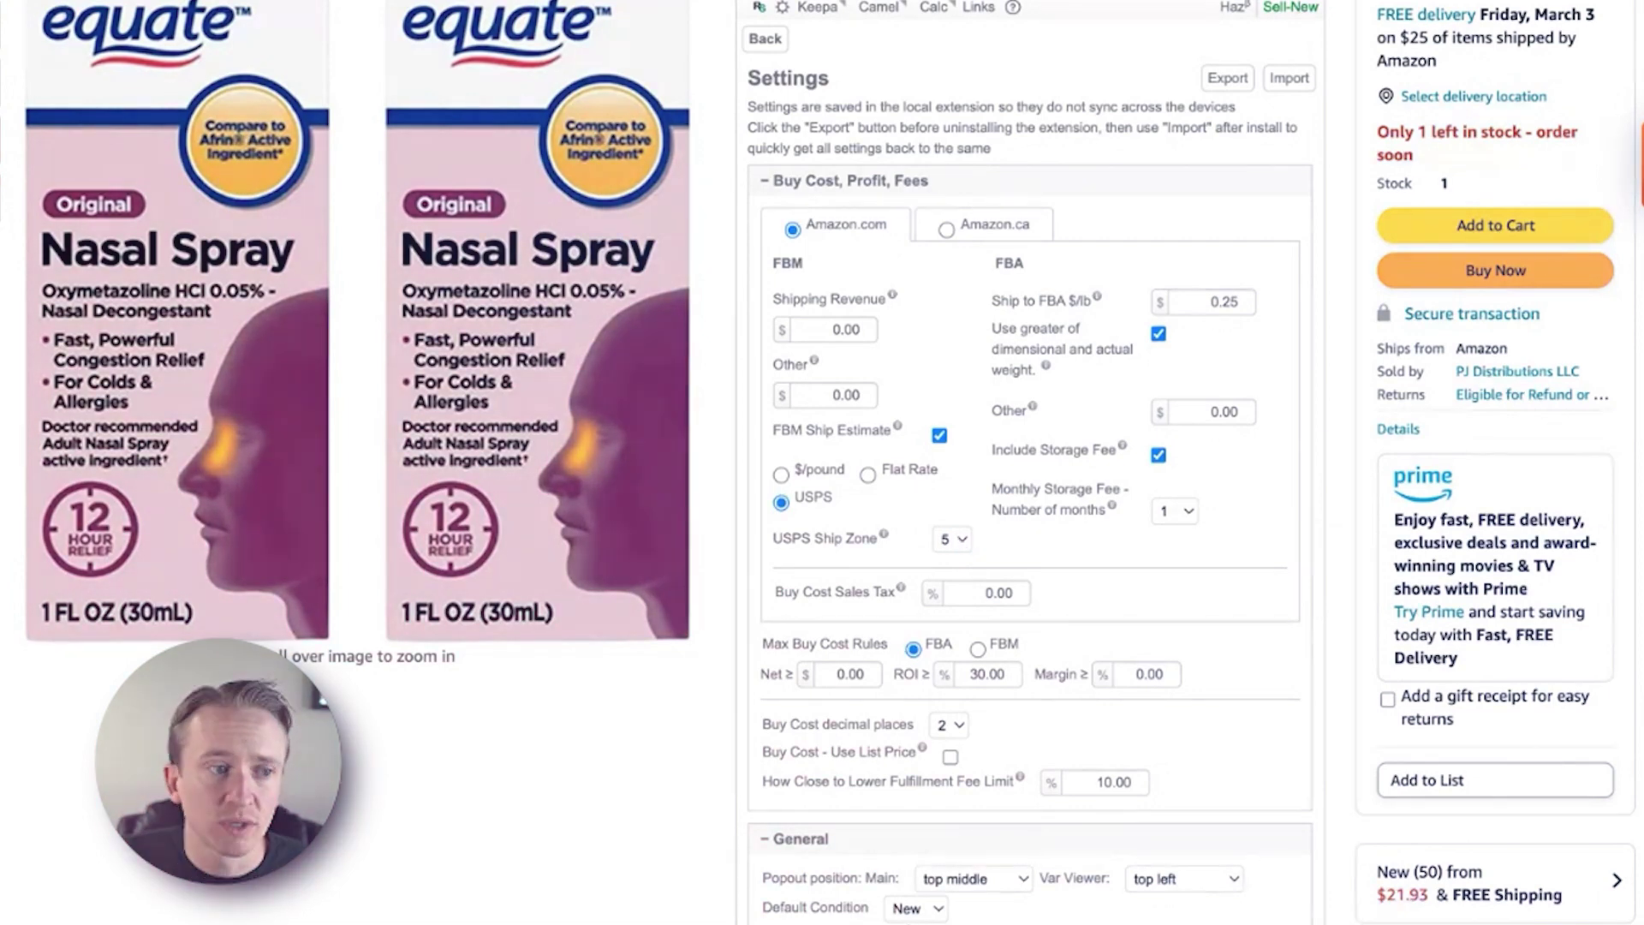
click(952, 539)
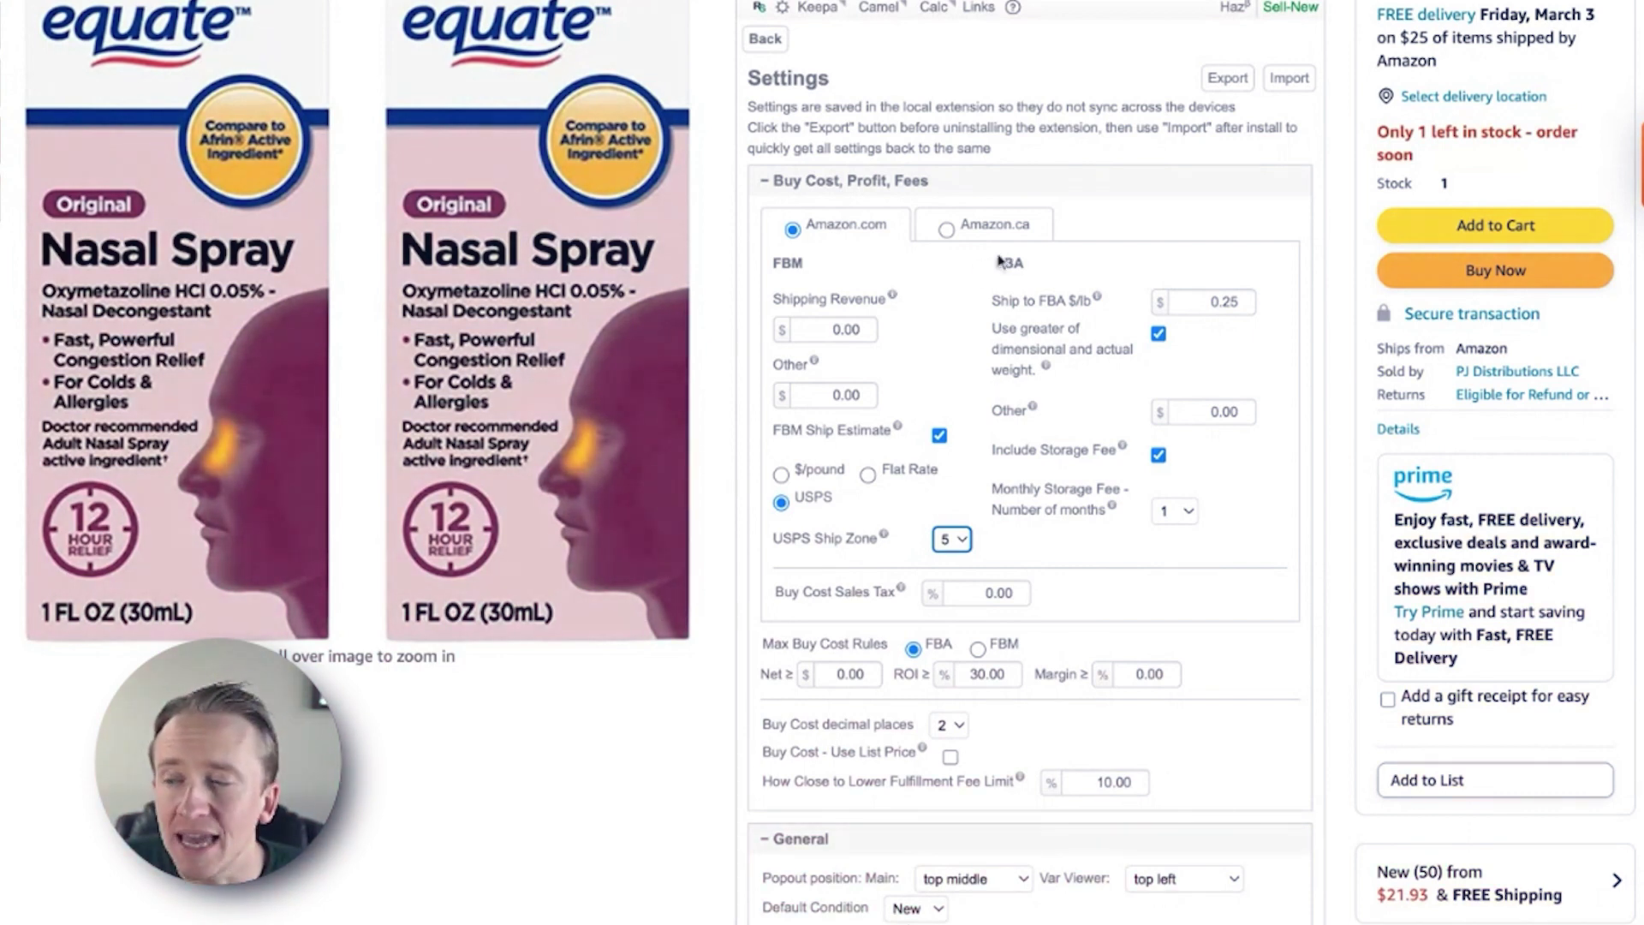
scroll(1043, 309, down, 1)
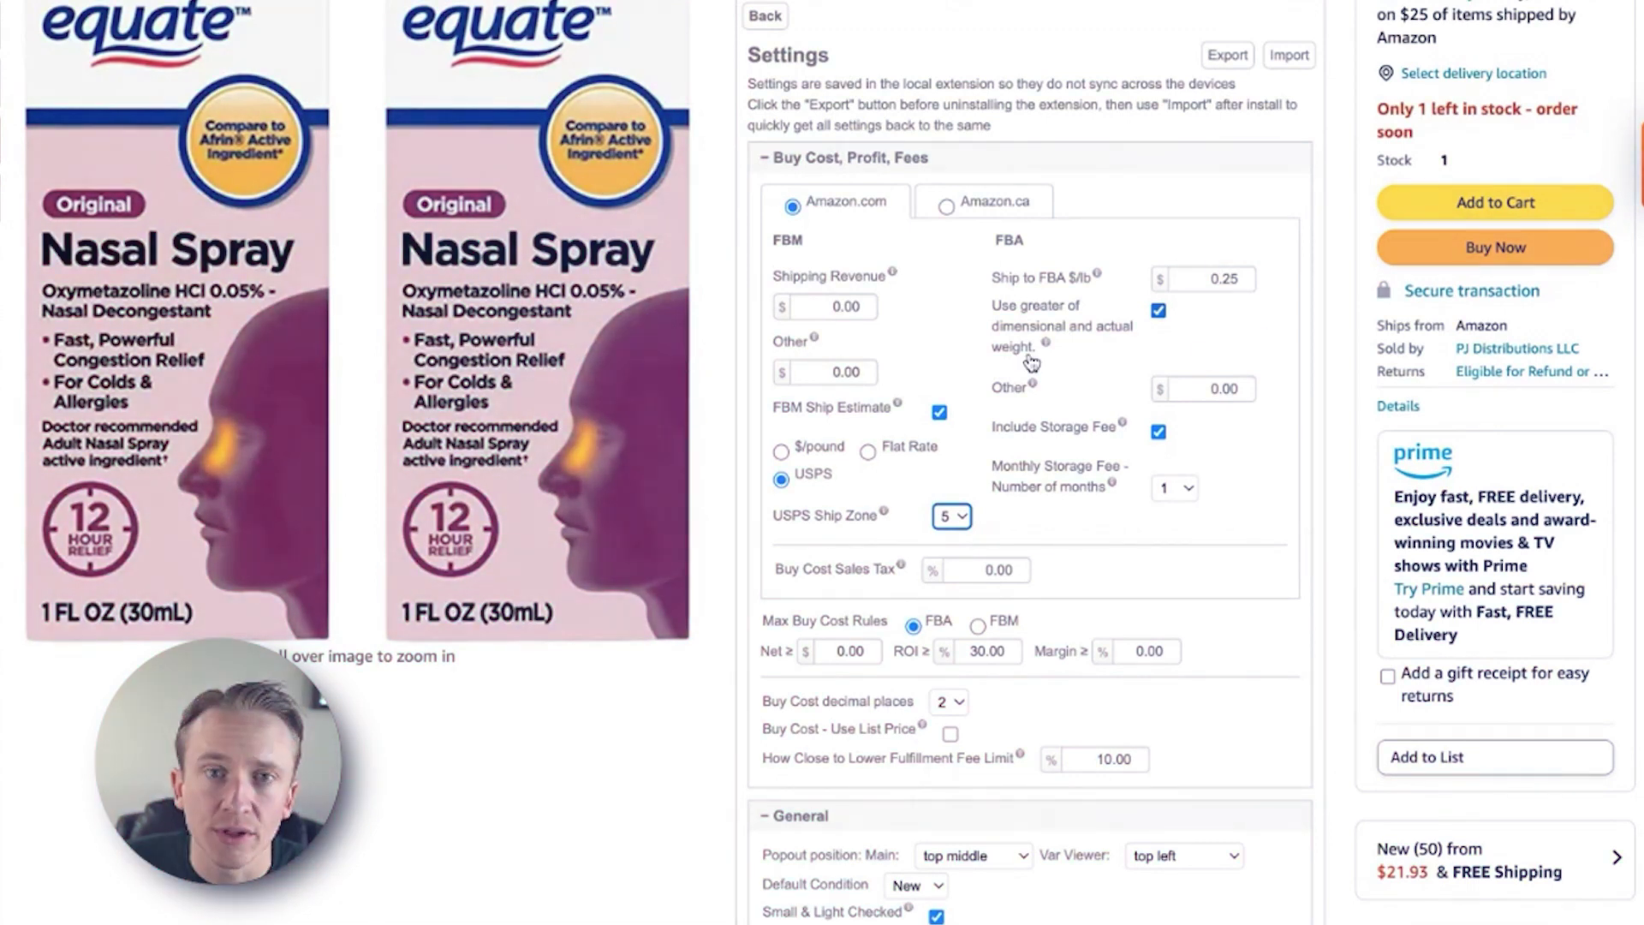
scroll(1071, 358, down, 1)
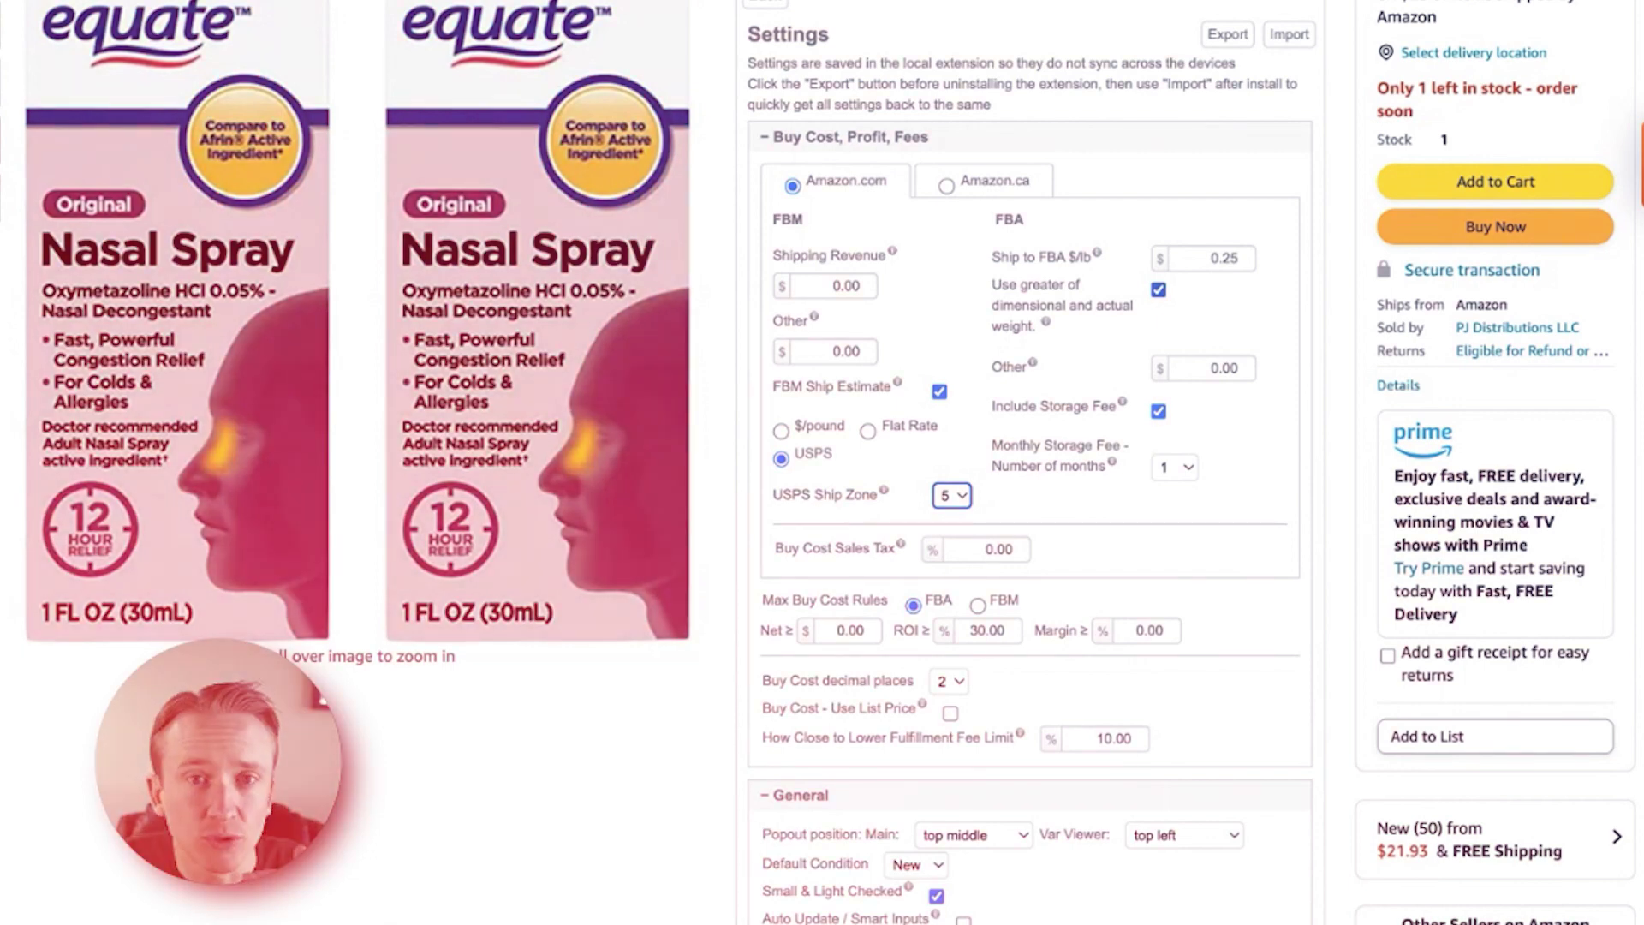
scroll(1129, 323, down, 1)
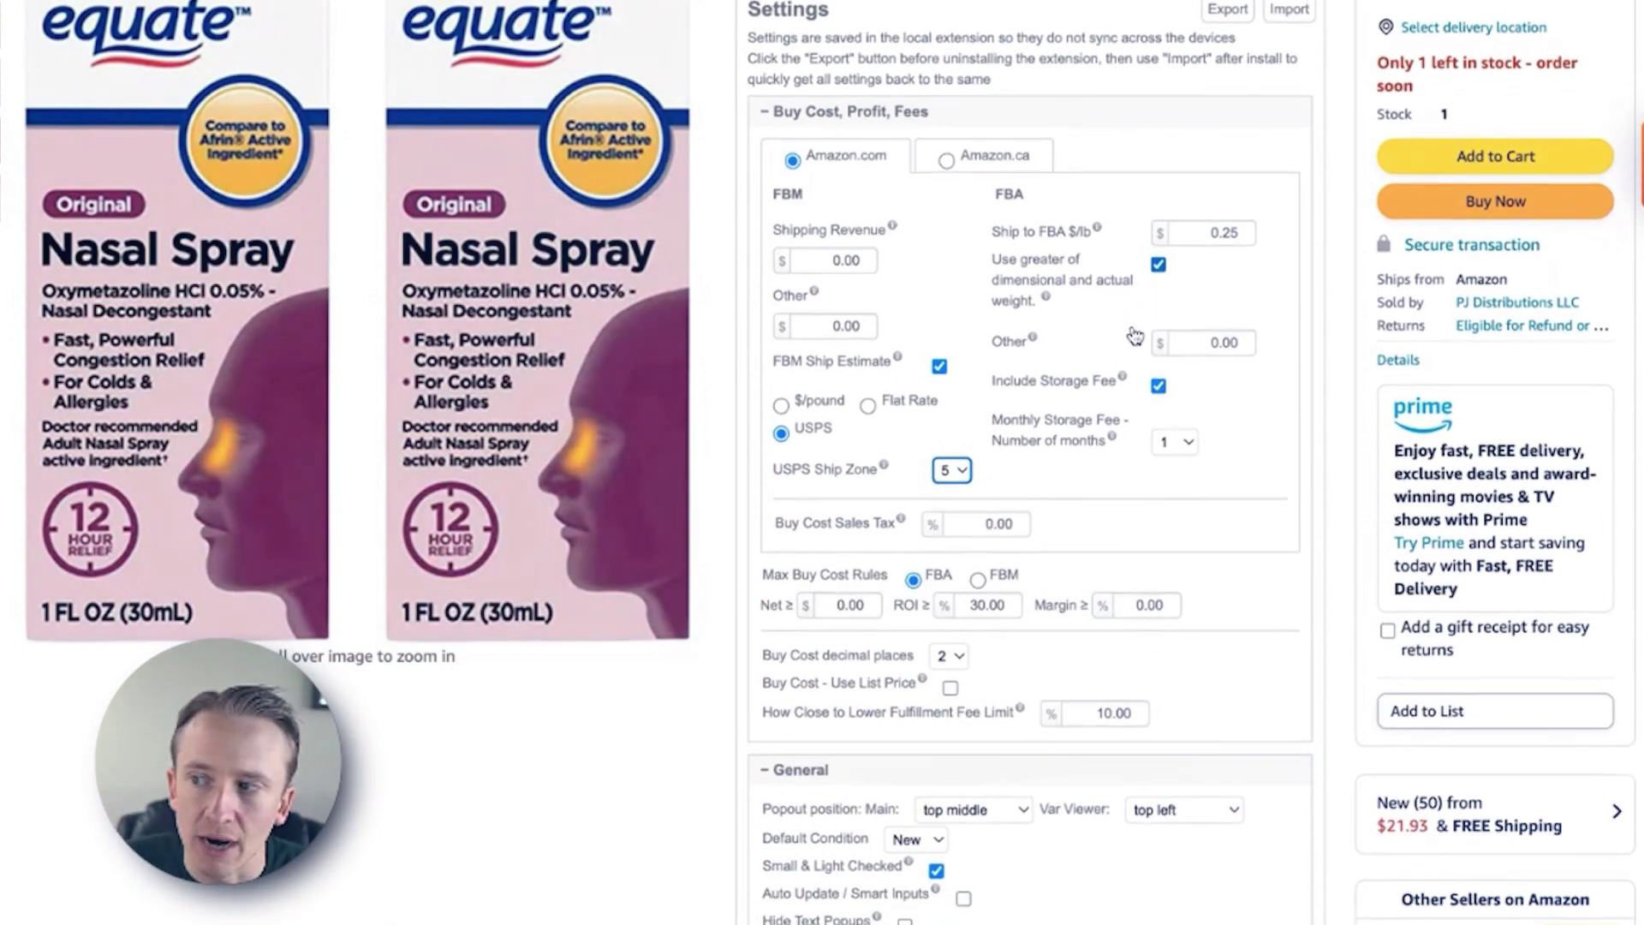
mouse_move(1036, 340)
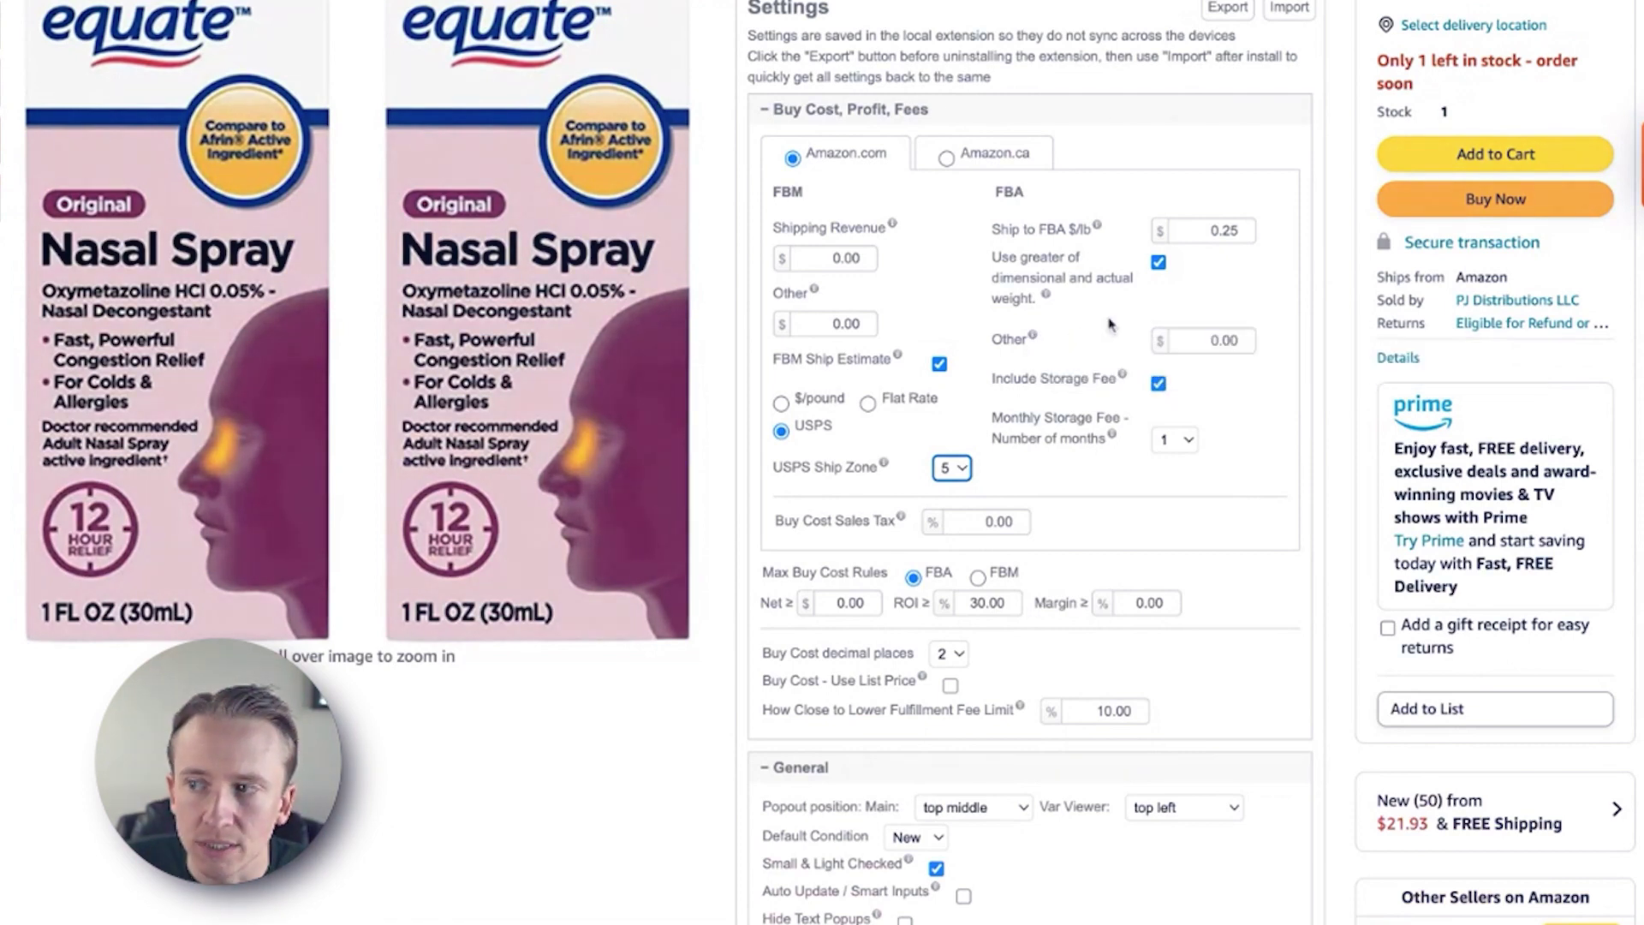
scroll(1070, 348, down, 1)
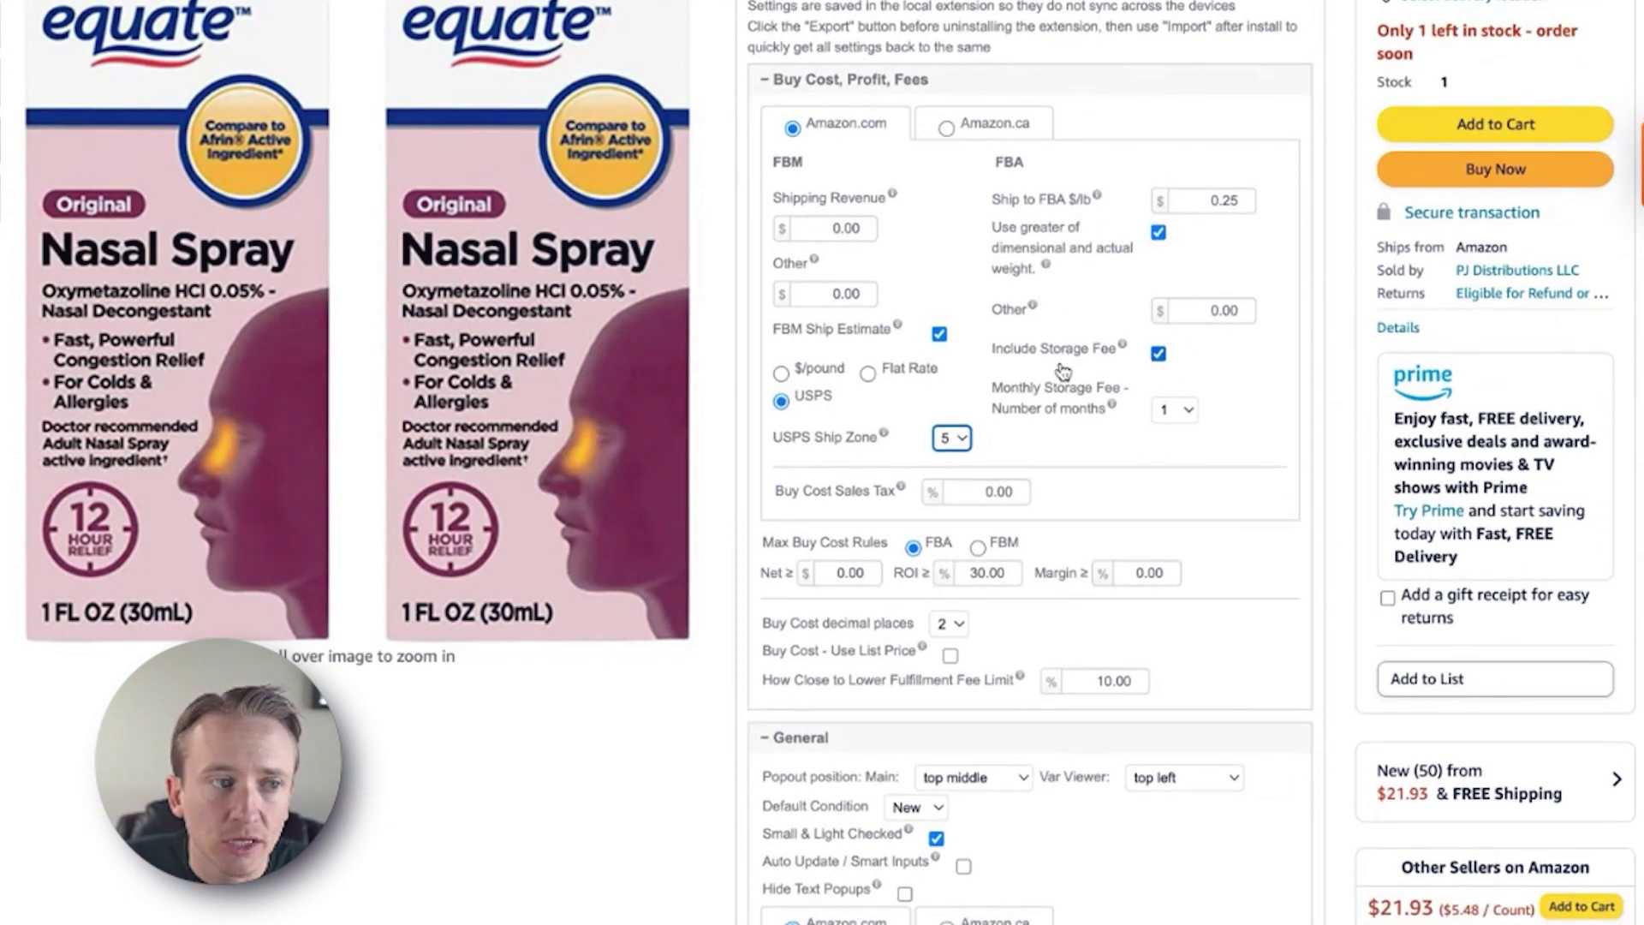
mouse_move(1124, 348)
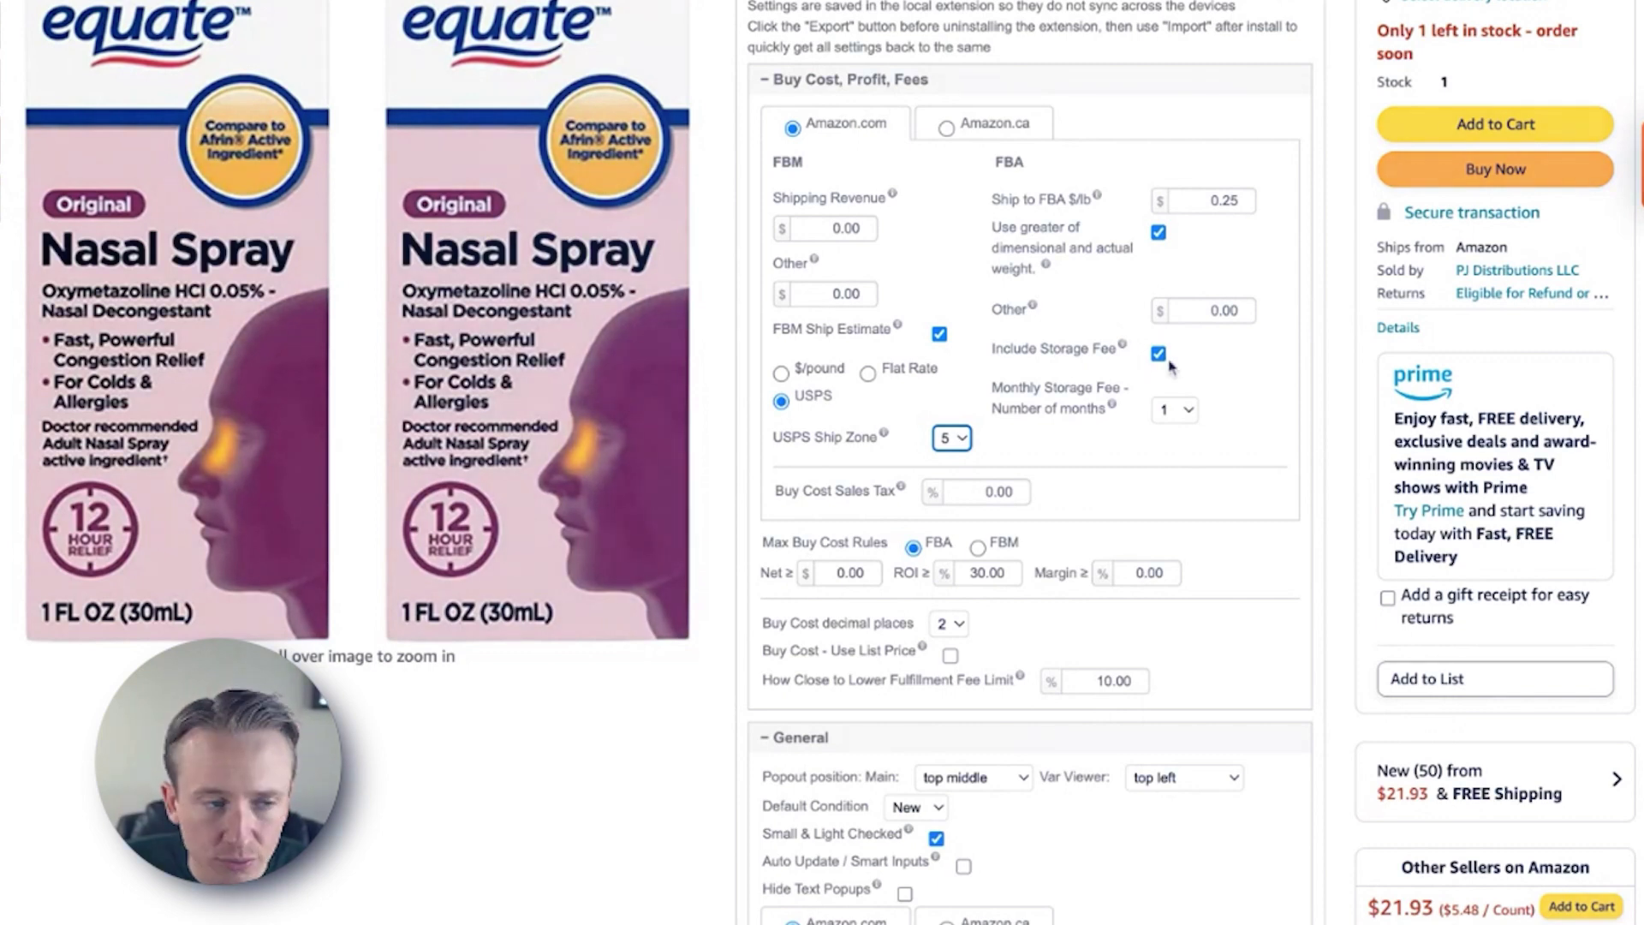
click(1134, 370)
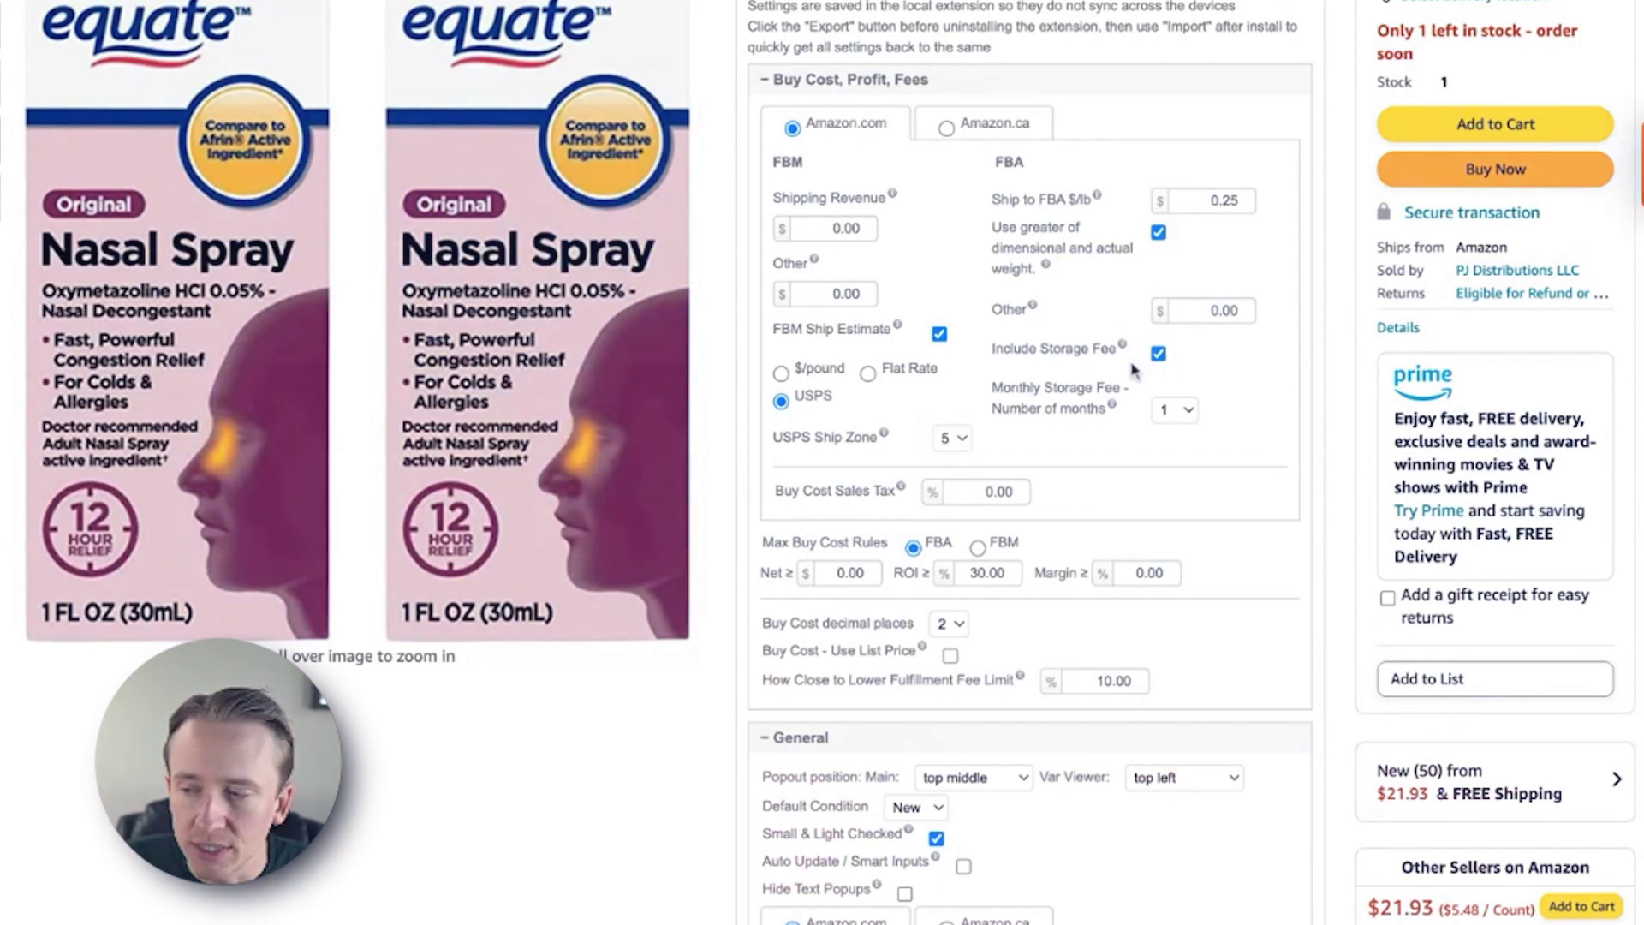
scroll(1135, 370, down, 1)
scroll(1105, 385, down, 1)
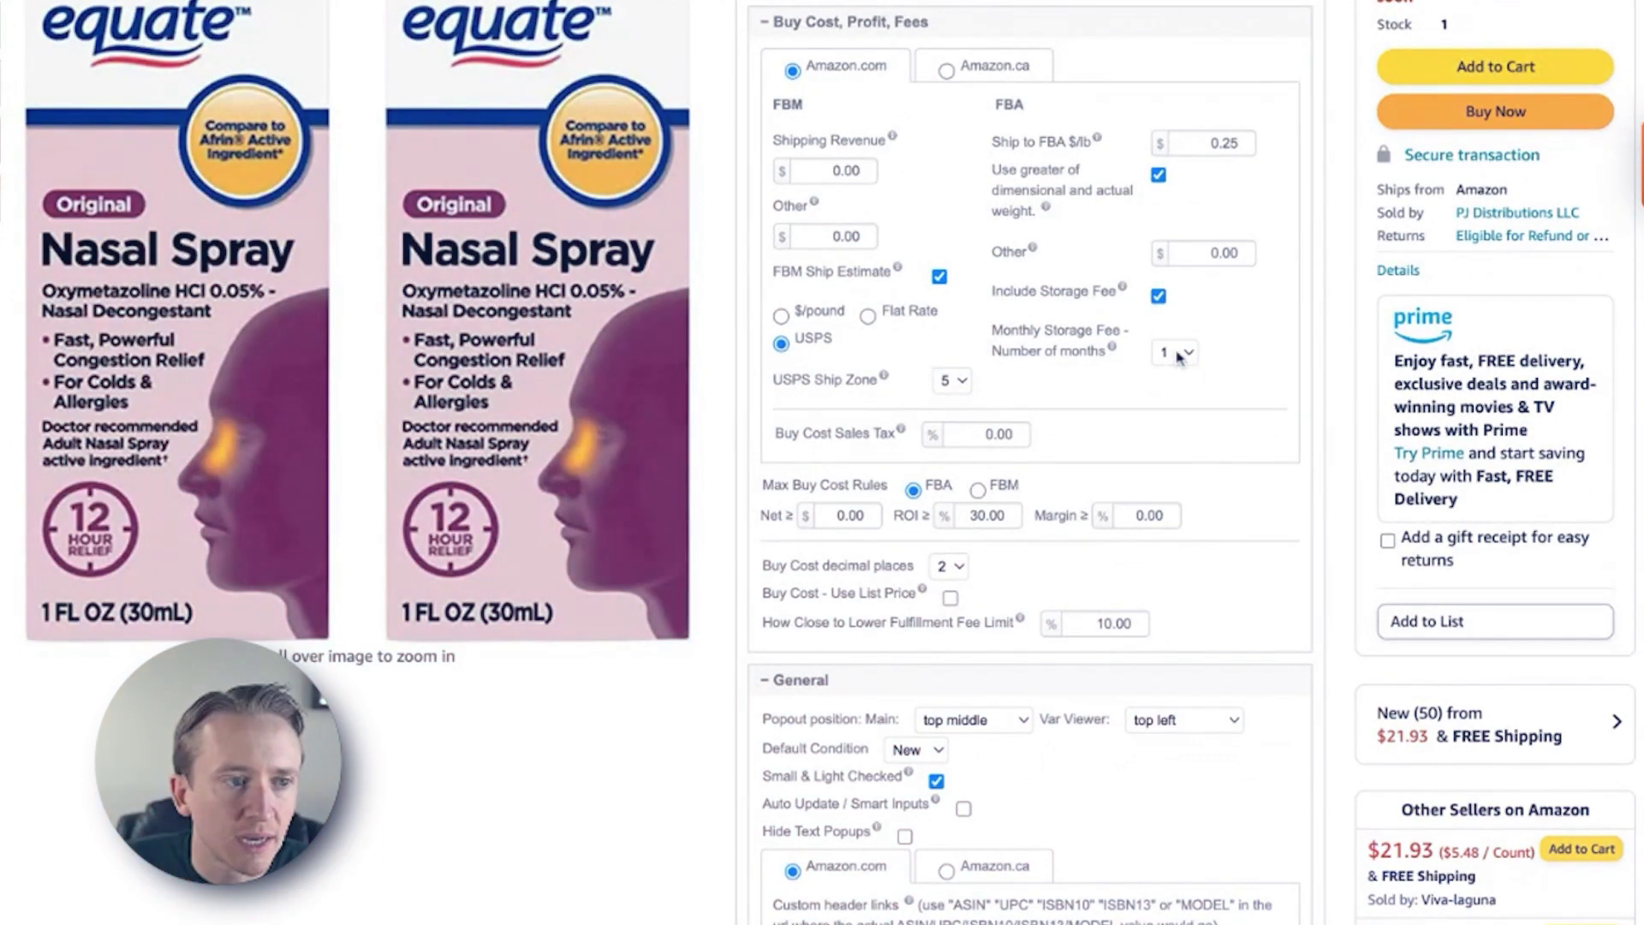
click(1180, 358)
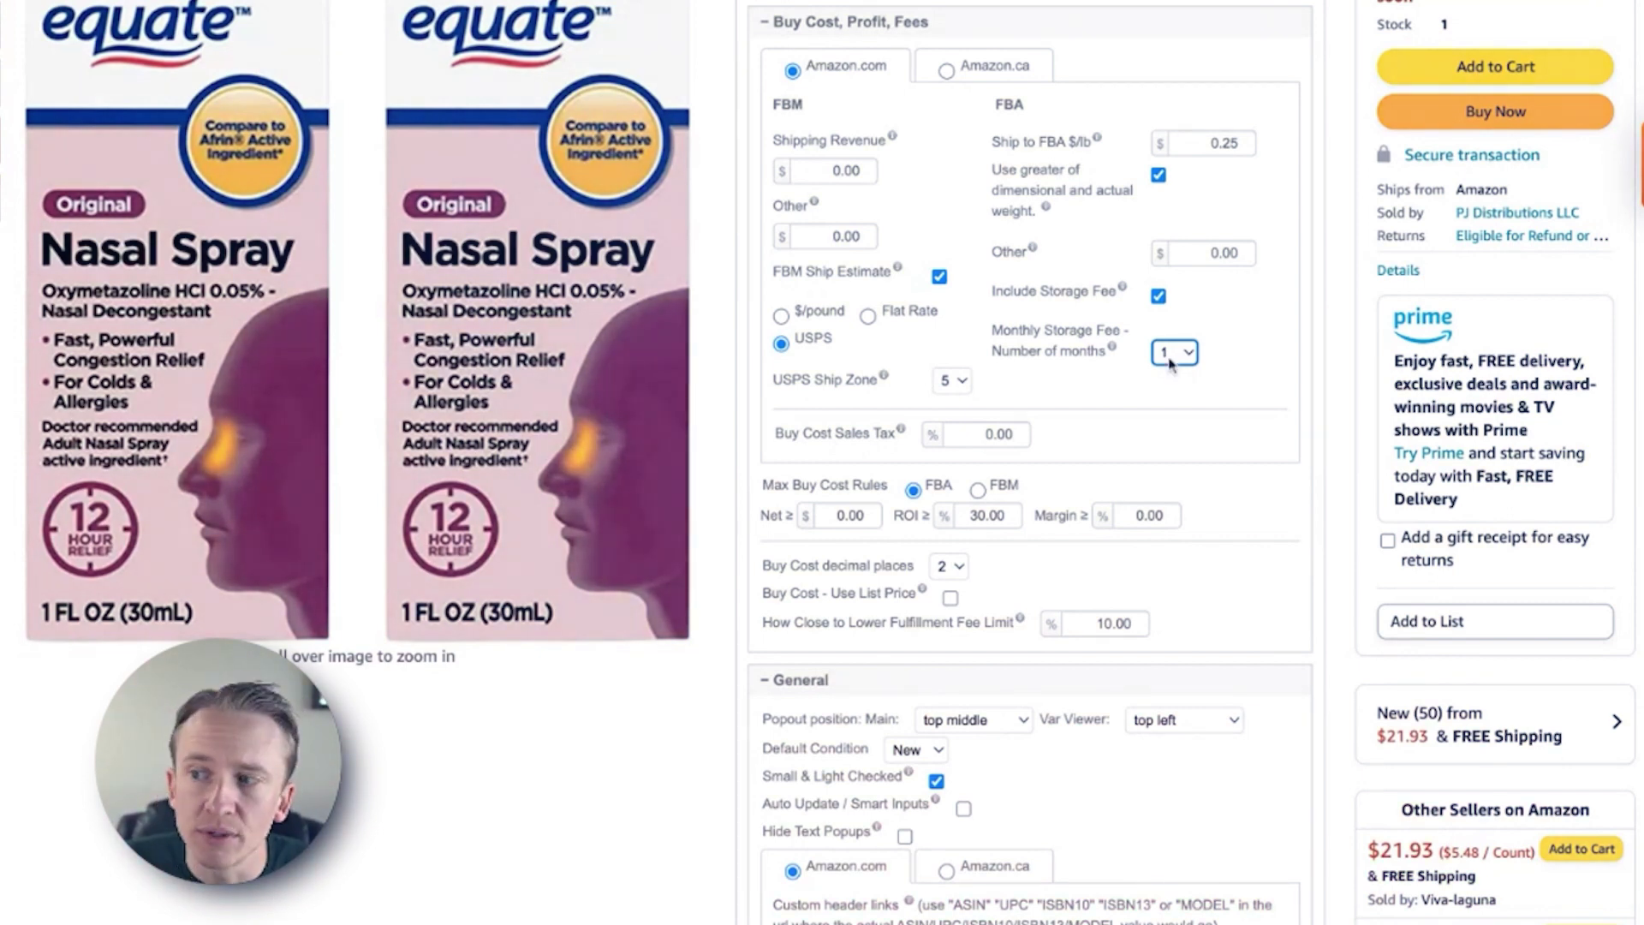
scroll(1229, 363, down, 1)
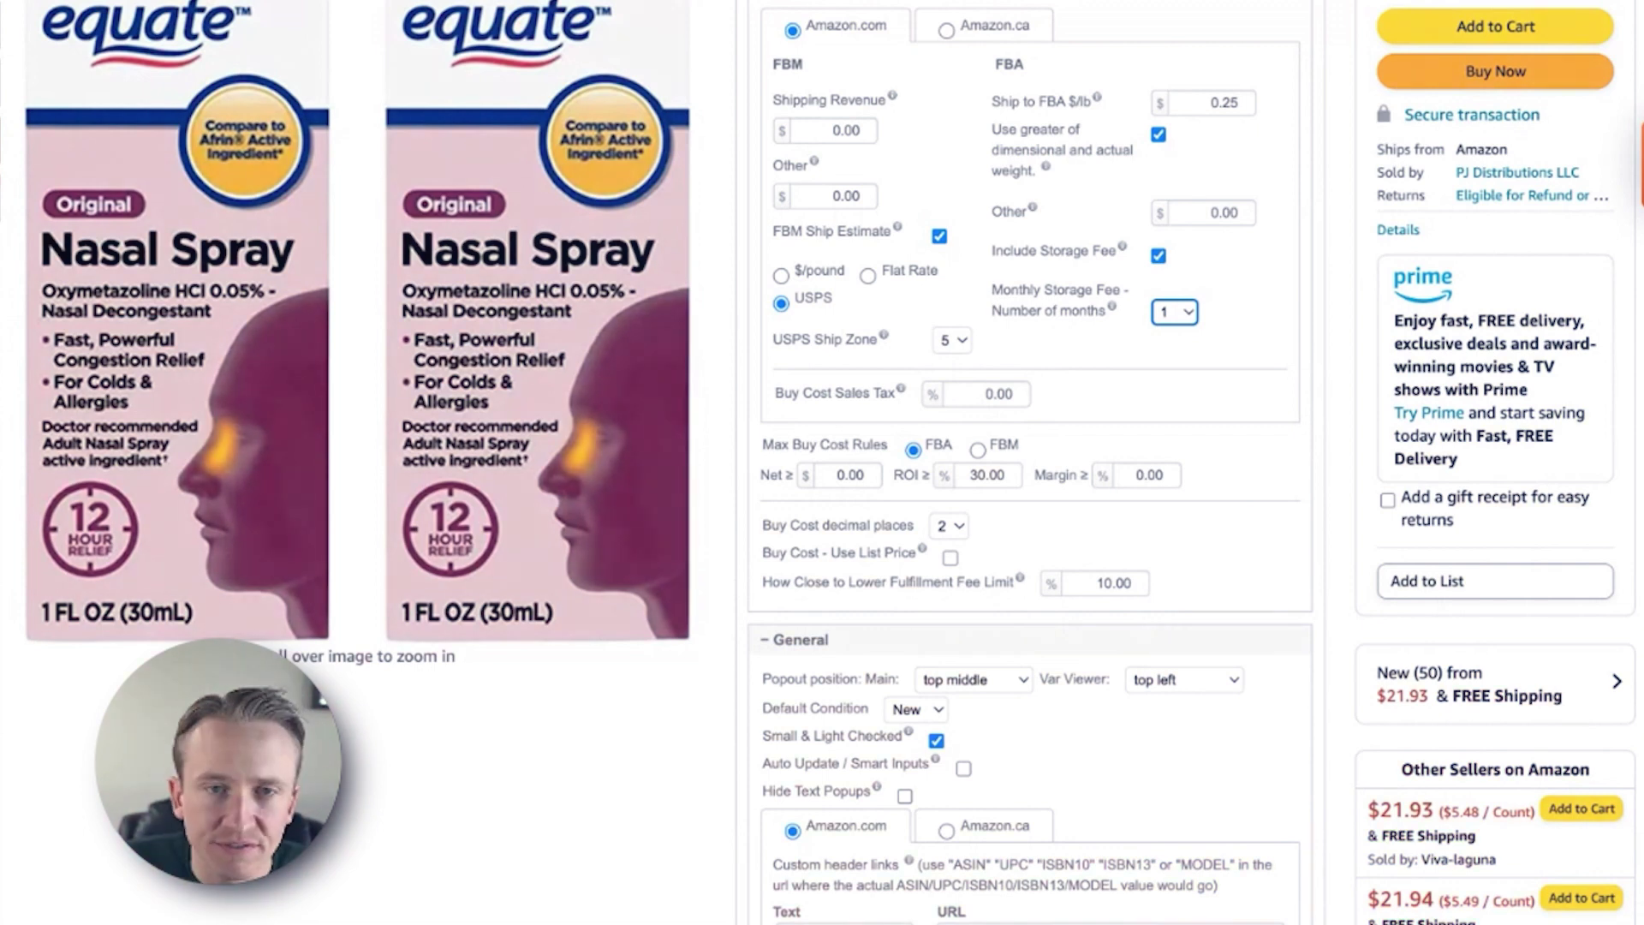
scroll(1145, 383, down, 1)
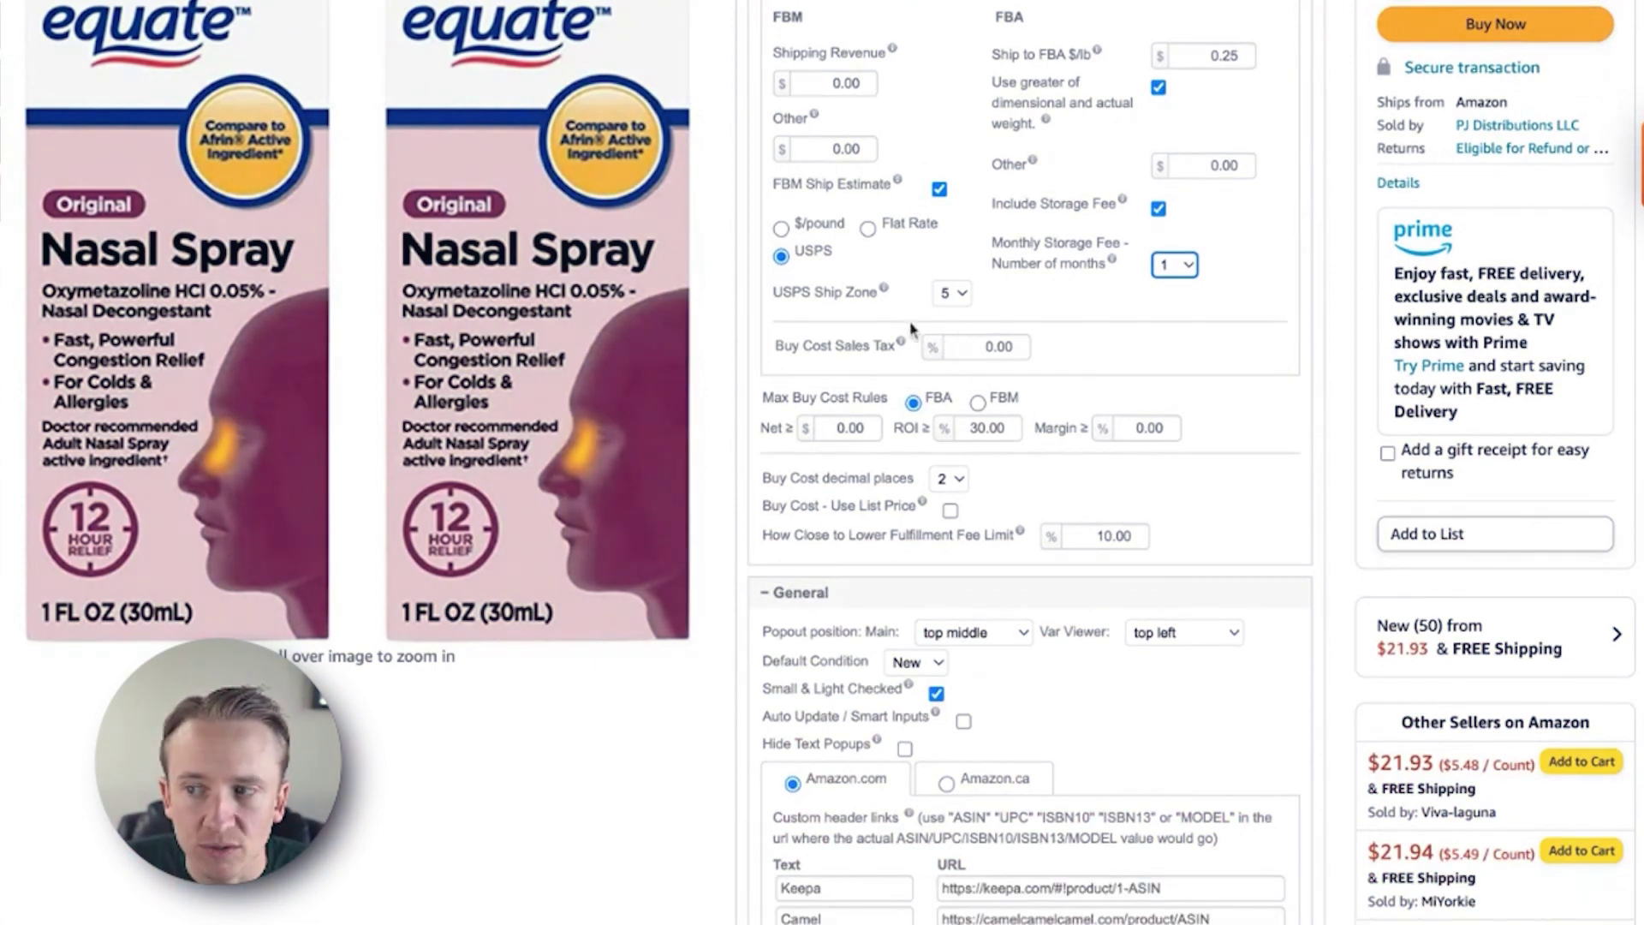
scroll(942, 360, down, 3)
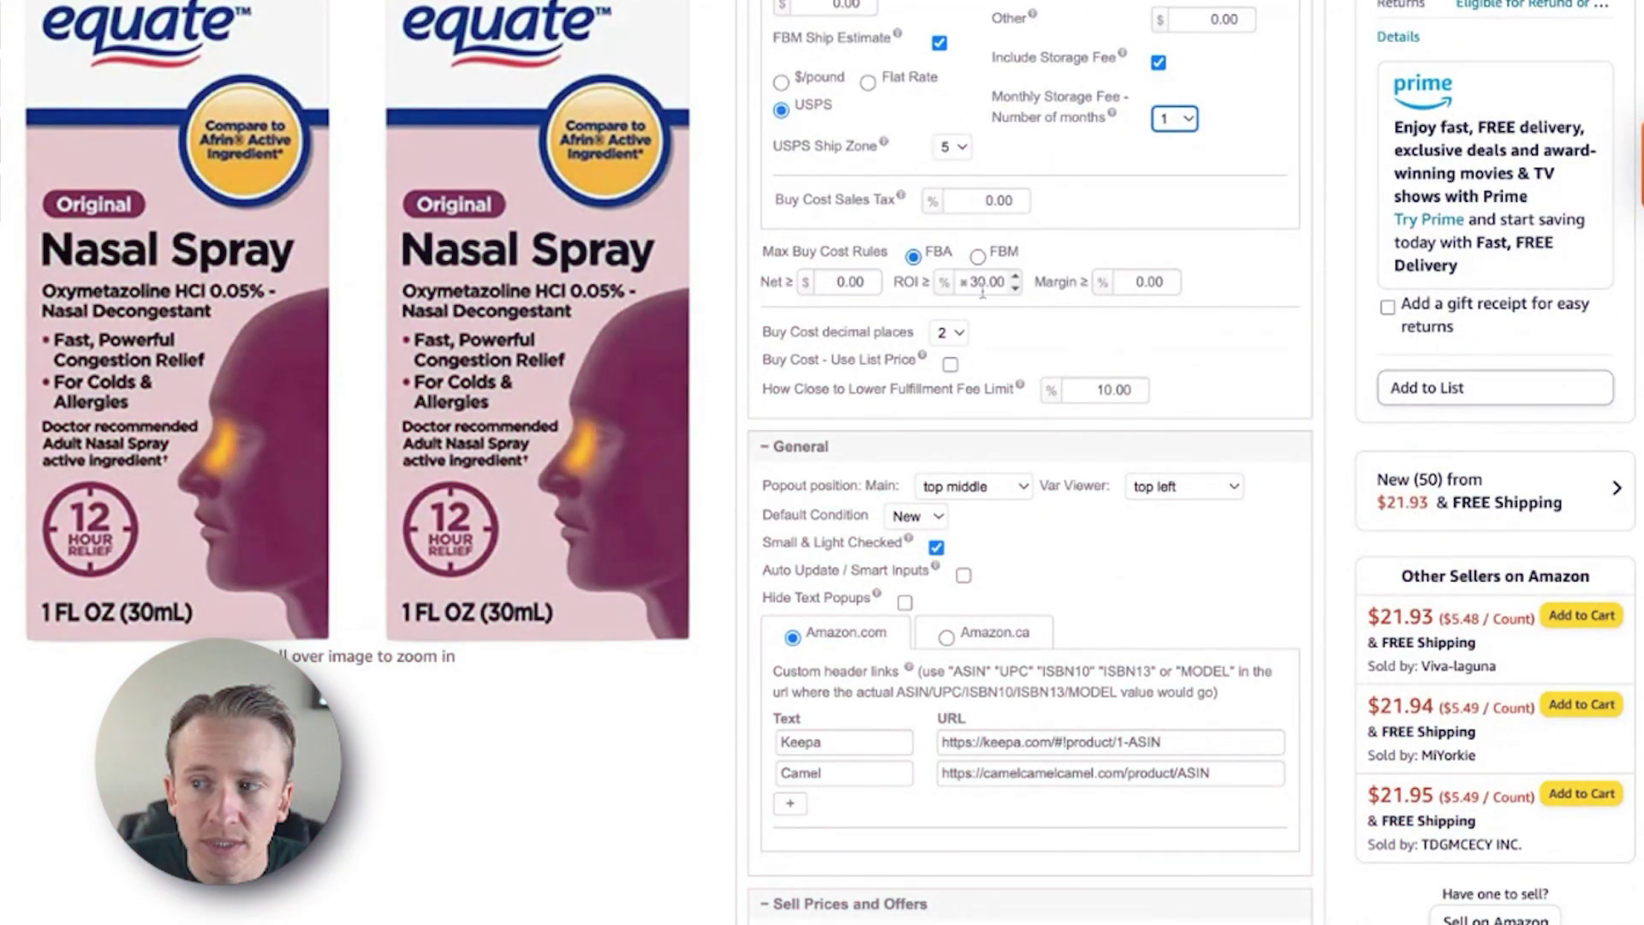
- Set the max-cost rule's minimum net to $5
click(842, 280)
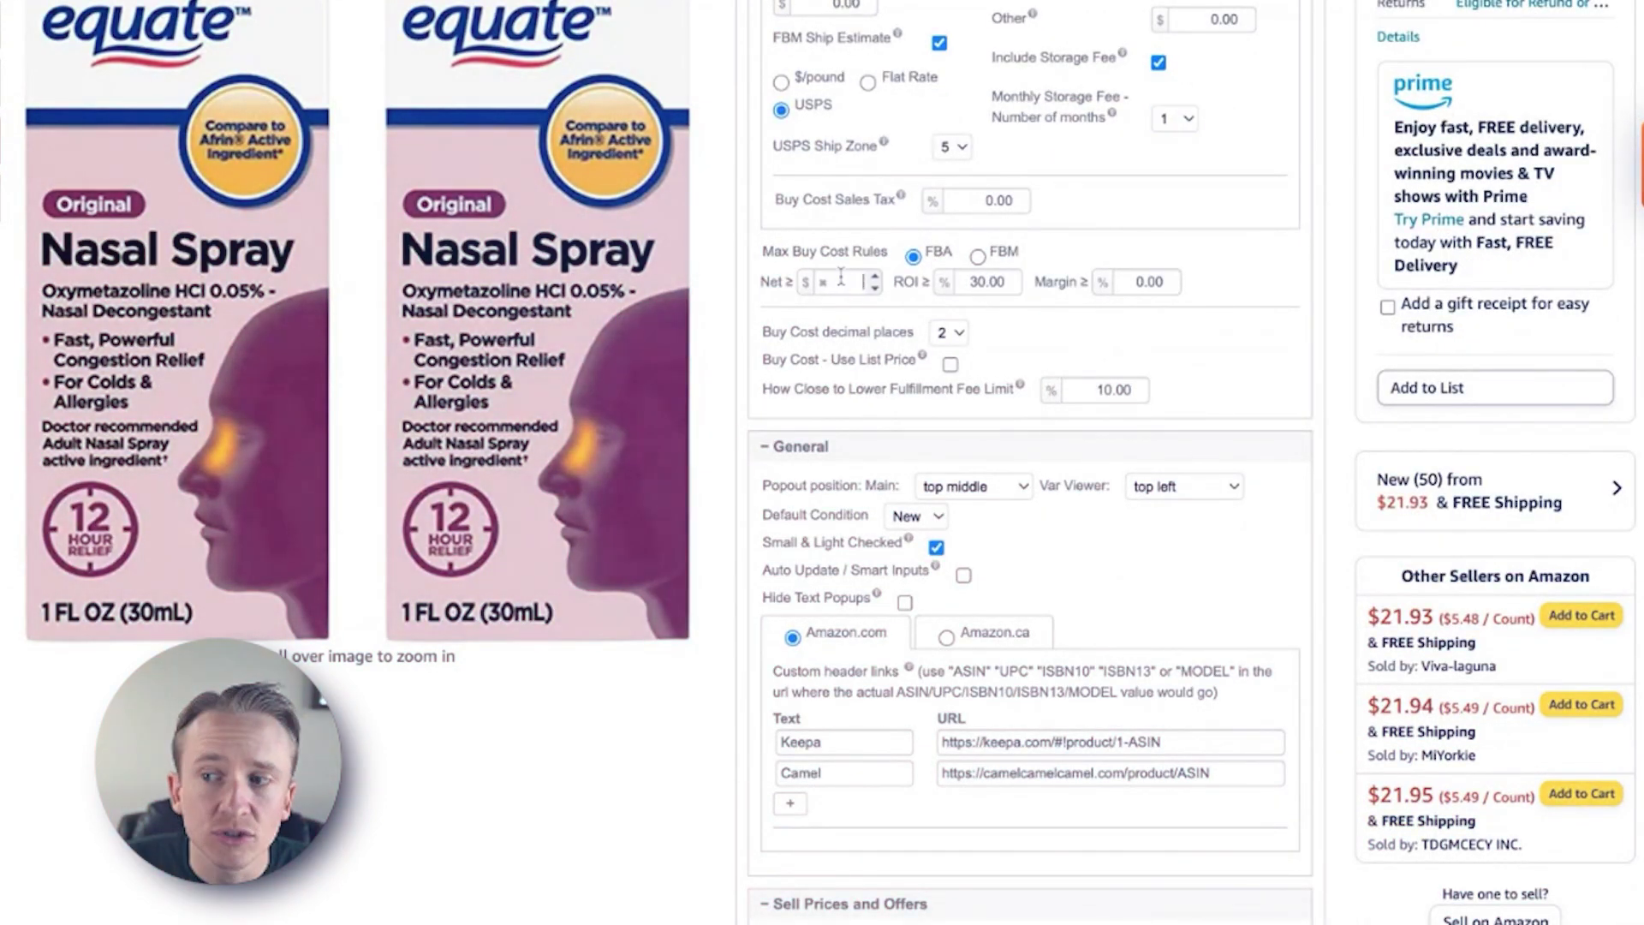
text(5)
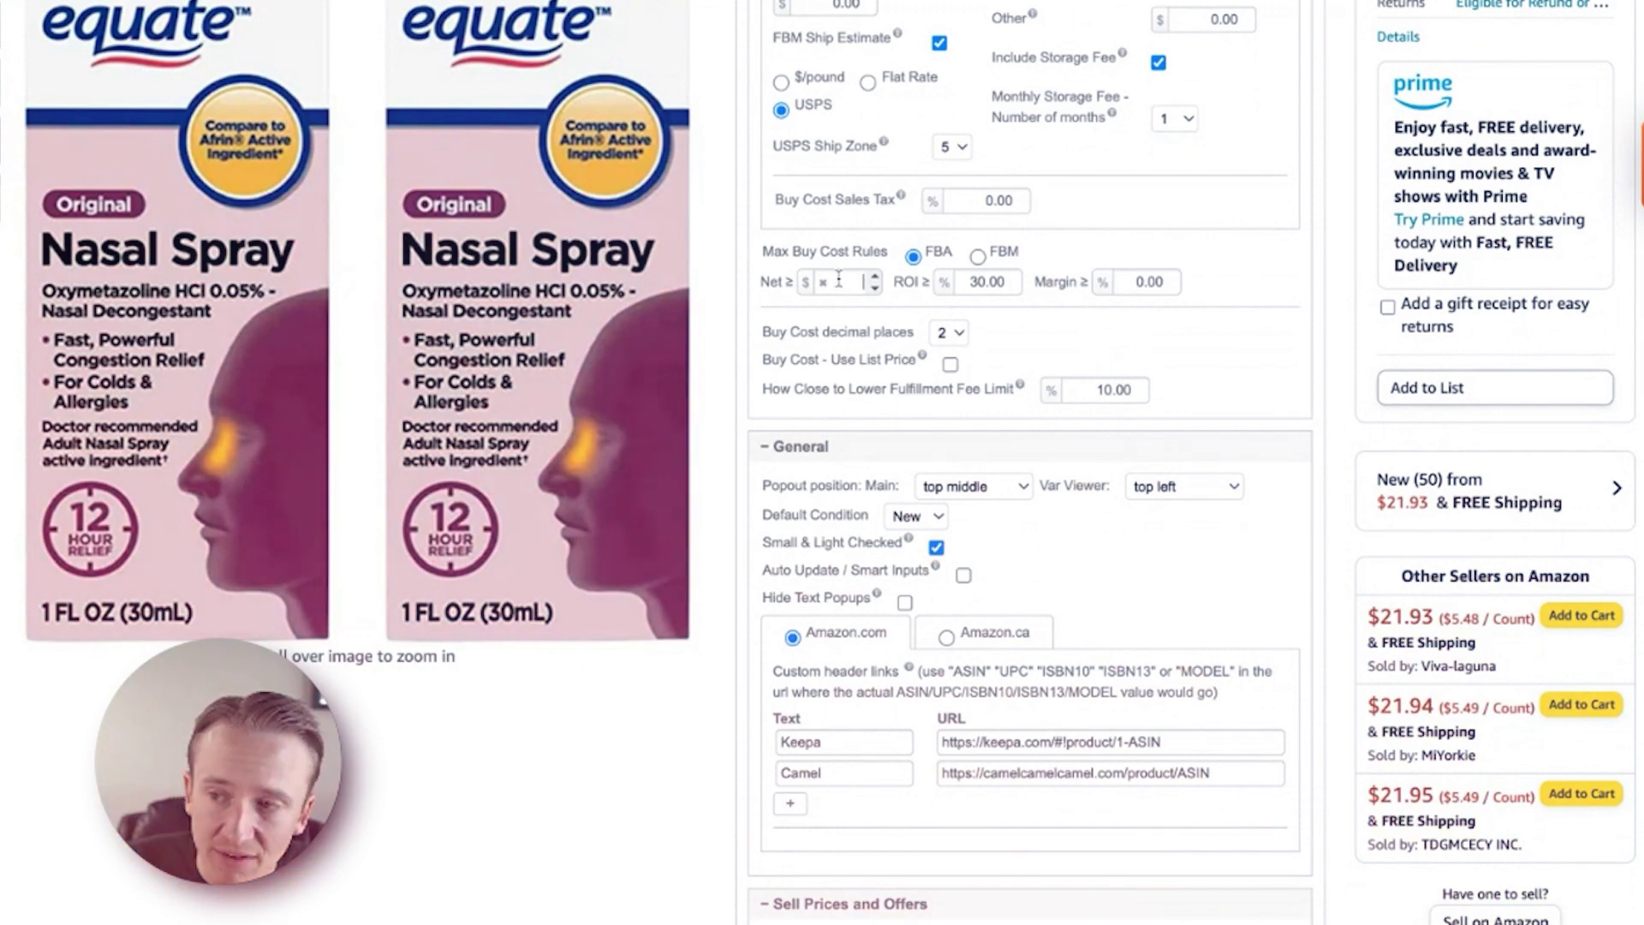
scroll(1202, 240, up, 5)
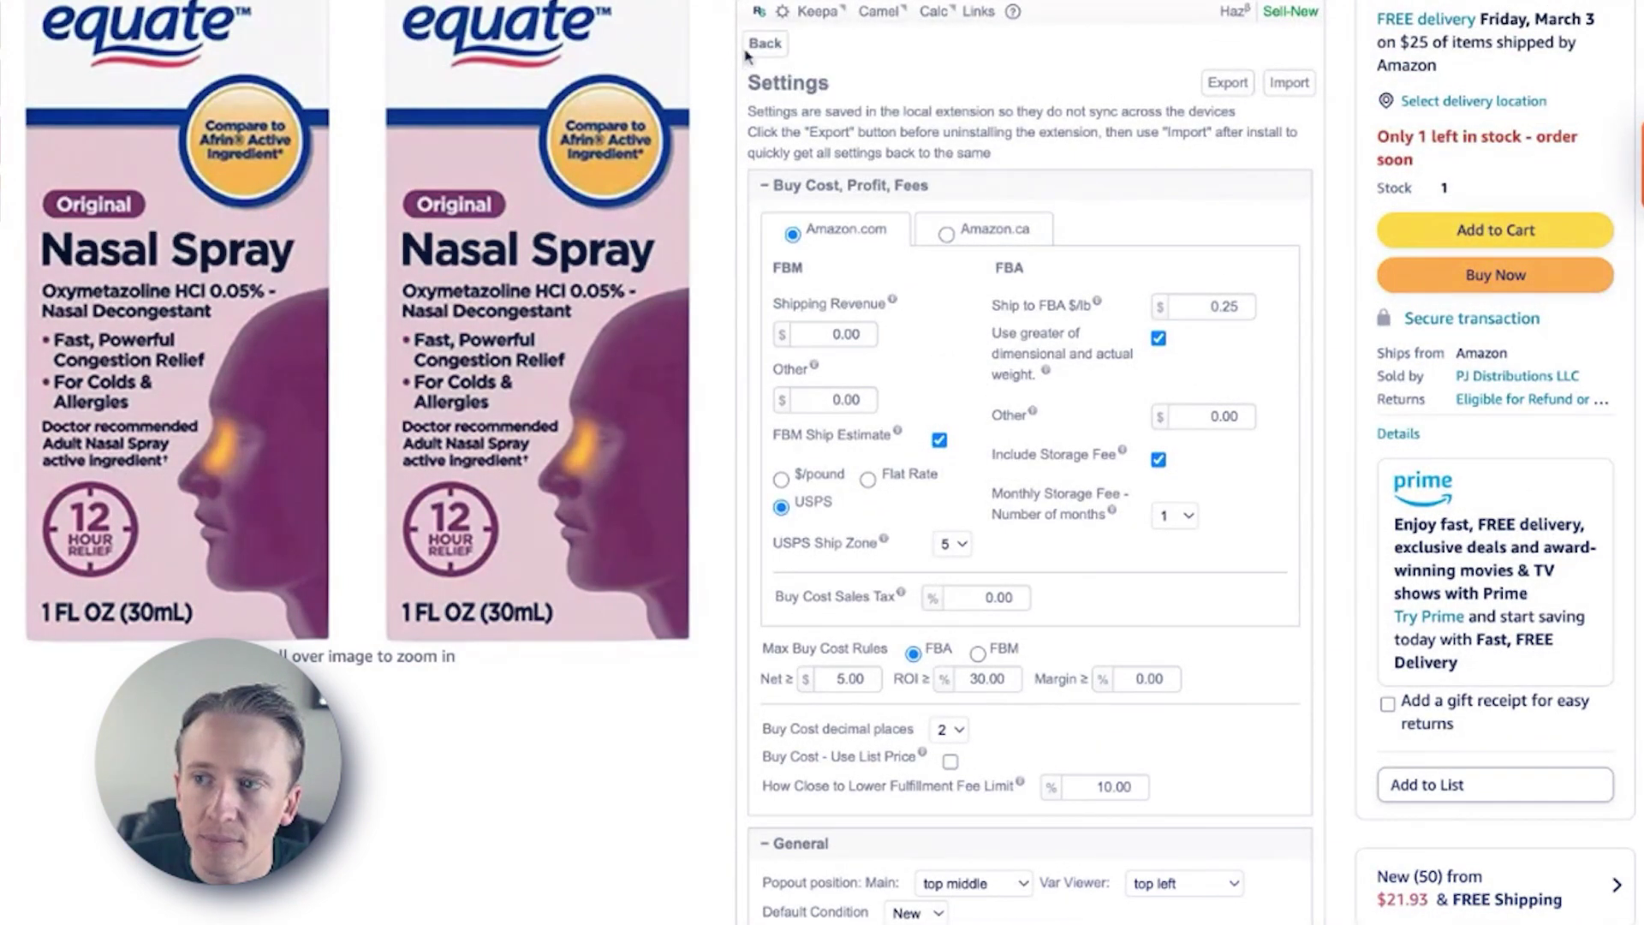
- Back on the widget, fill buy cost with the $9.38 max cost, giving $5.00 net and 53% ROI
click(762, 44)
mouse_move(1288, 347)
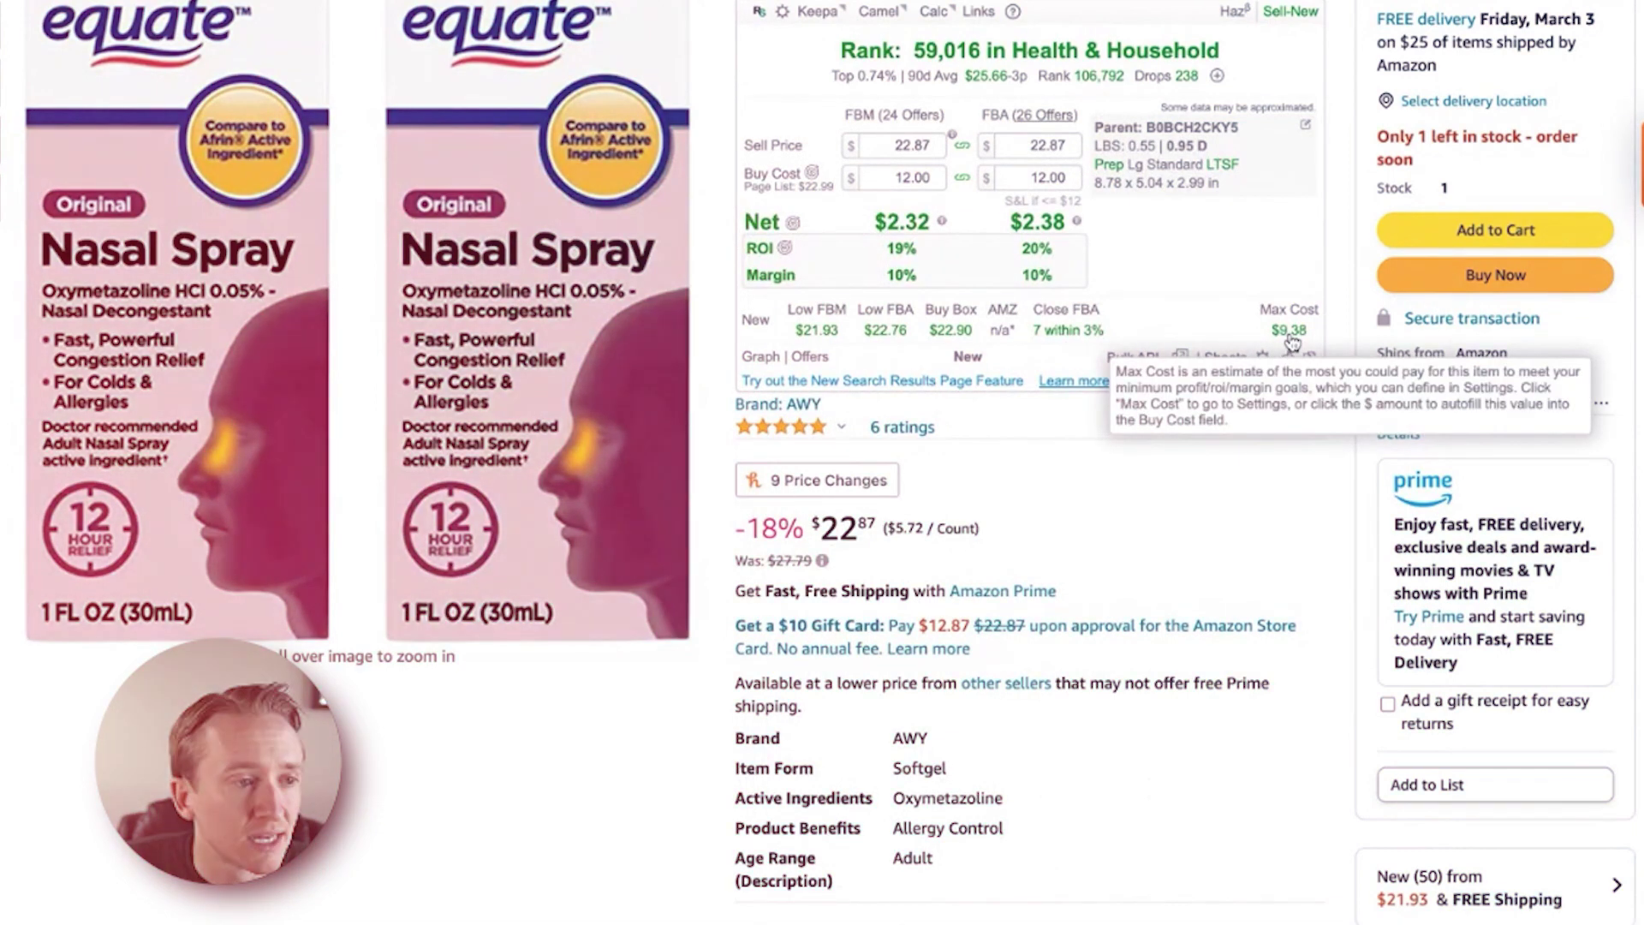
click(1289, 330)
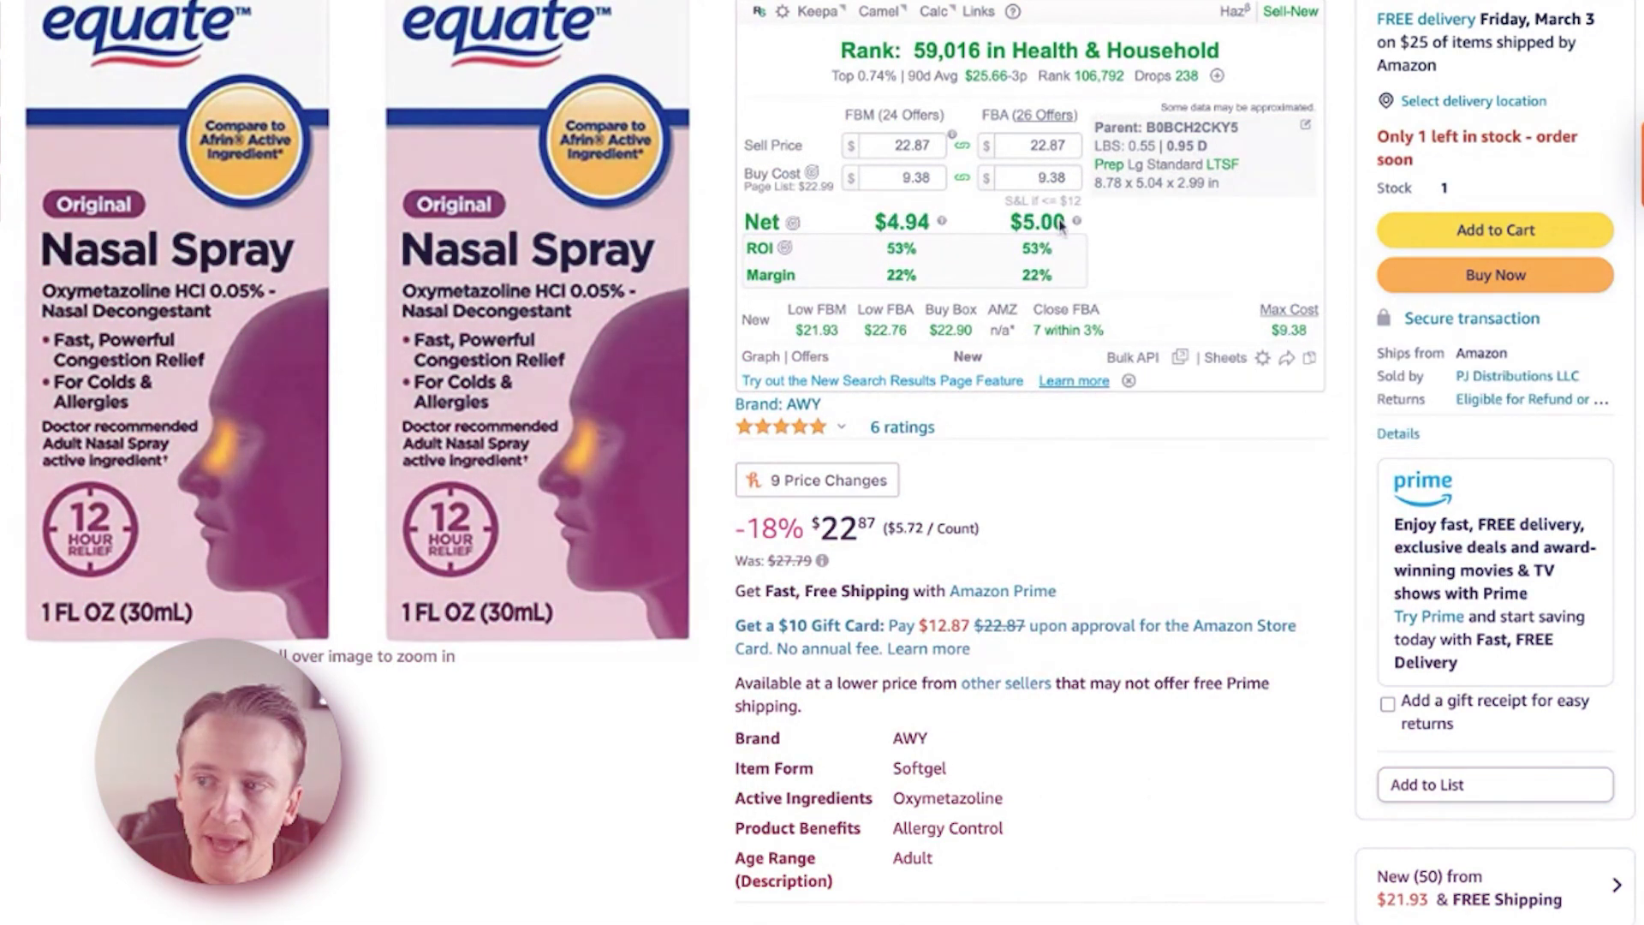
mouse_move(1047, 221)
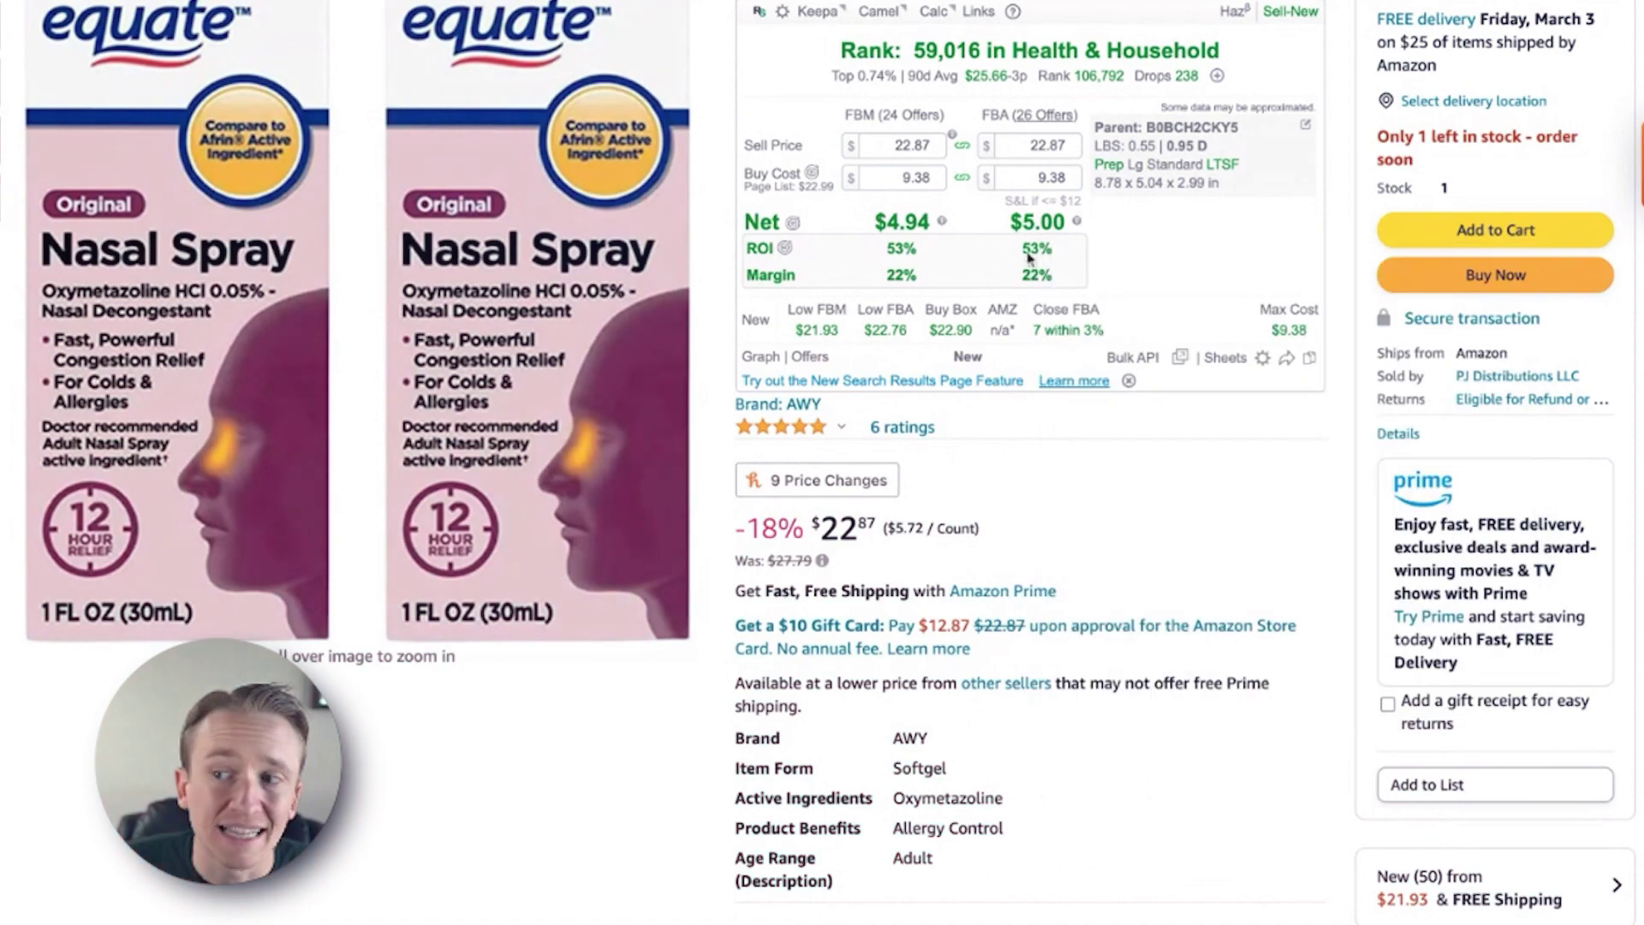
mouse_move(782, 12)
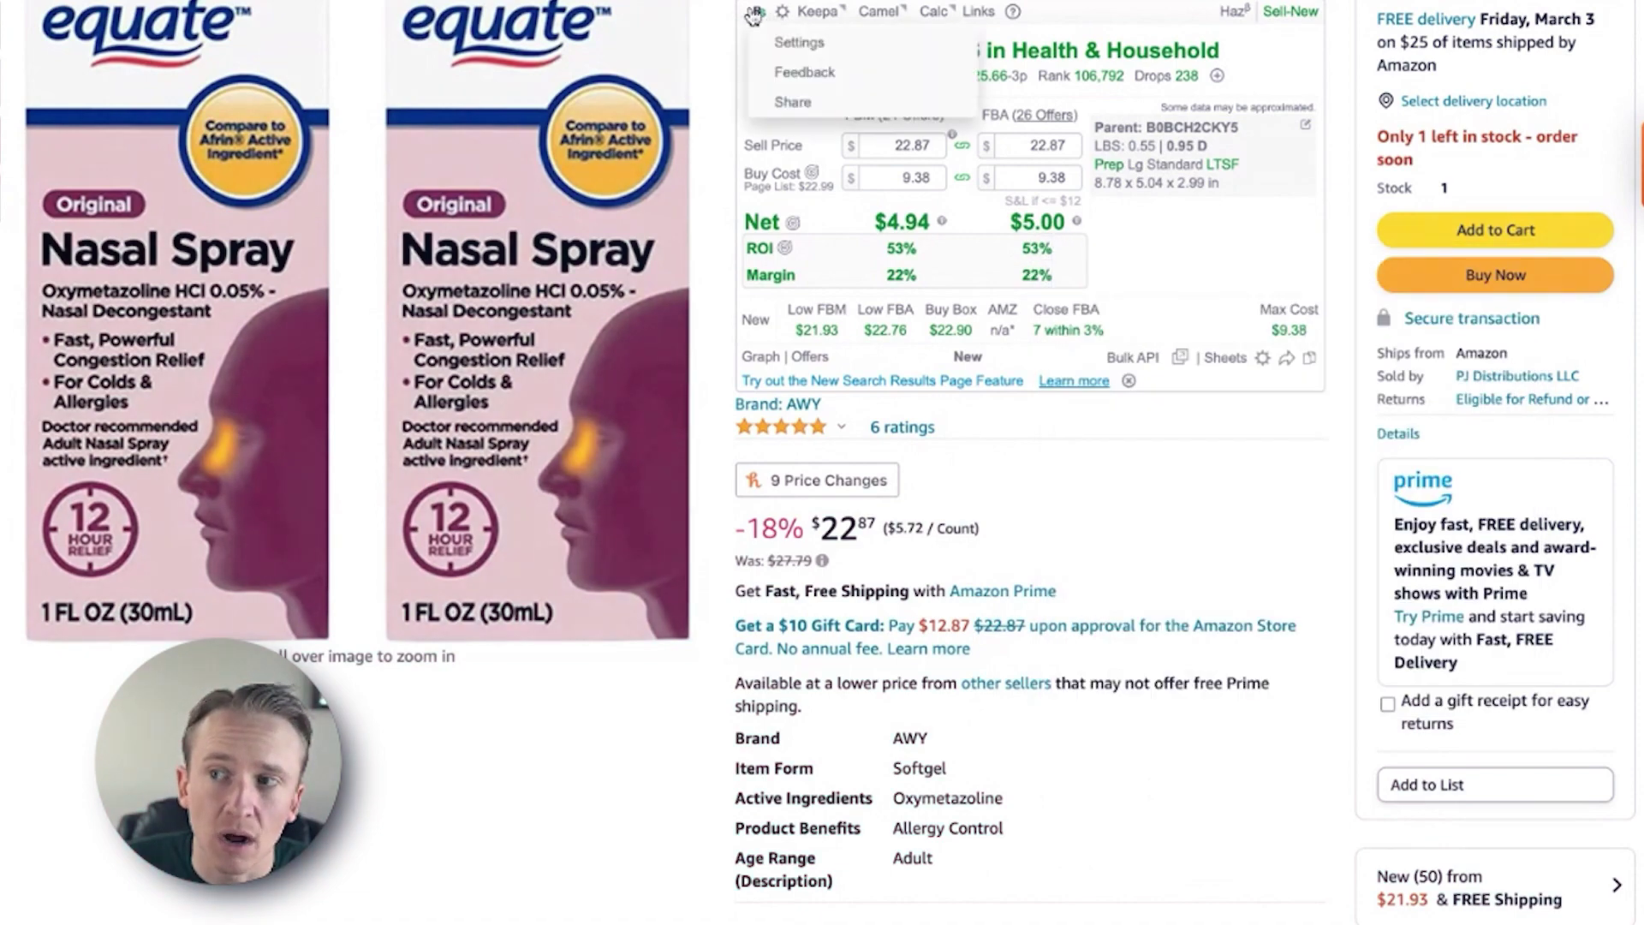
- Reset the max-cost rule's minimum net requirement to $0.00
click(793, 45)
scroll(994, 438, down, 2)
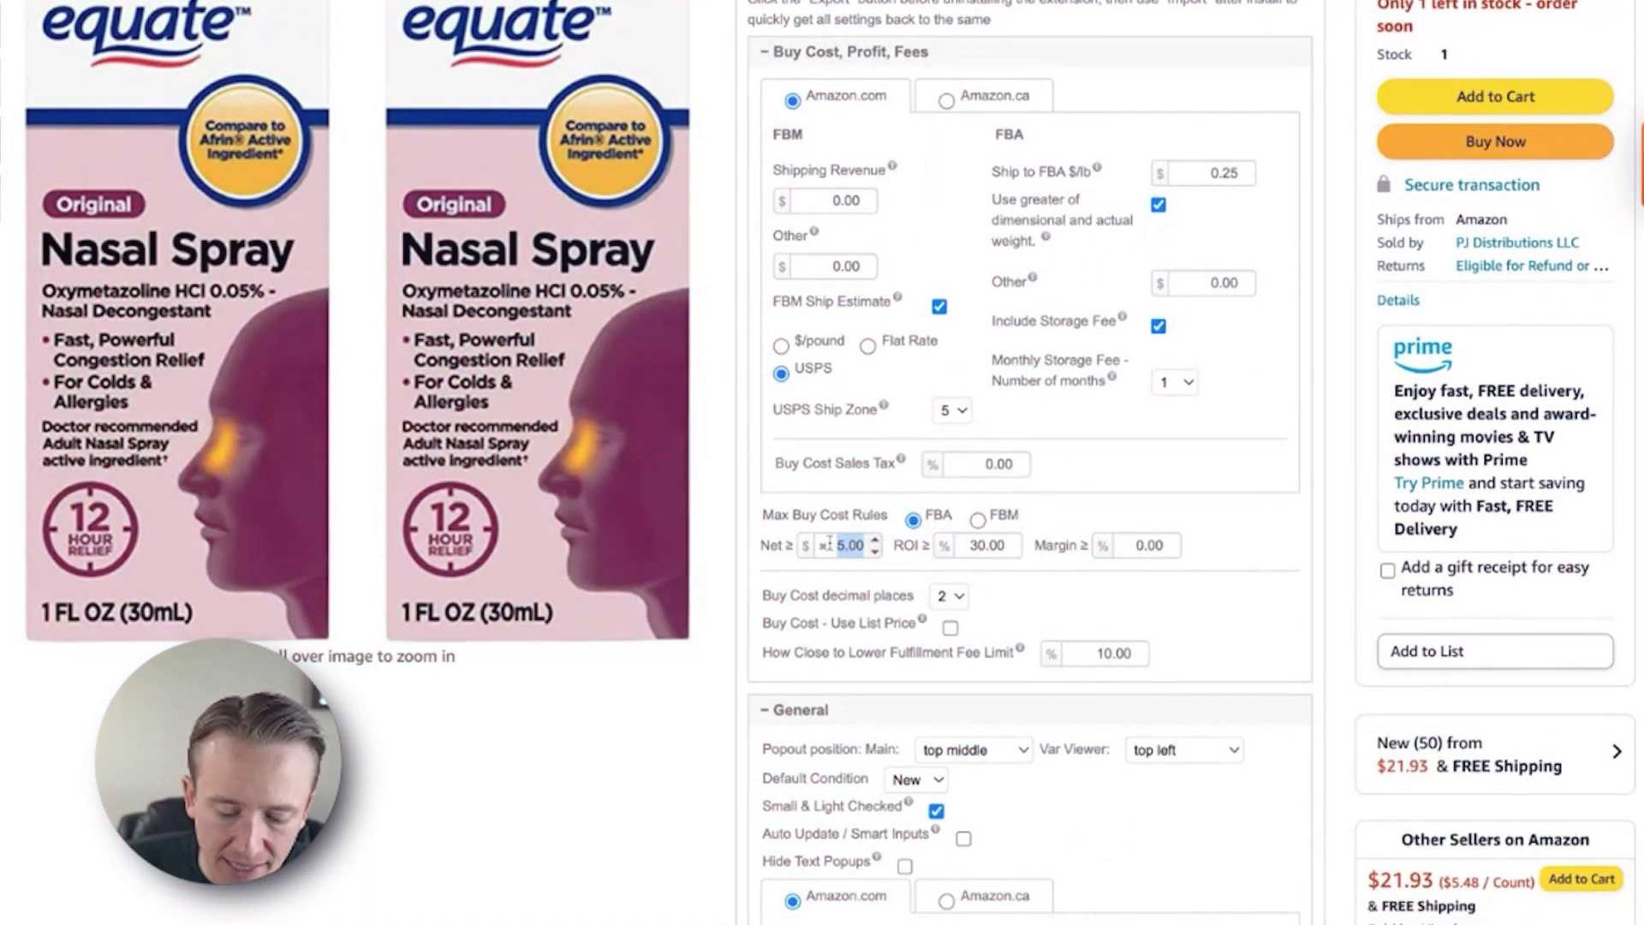
double_click(829, 545)
key(BackSpace)
scroll(1167, 480, up, 2)
click(758, 87)
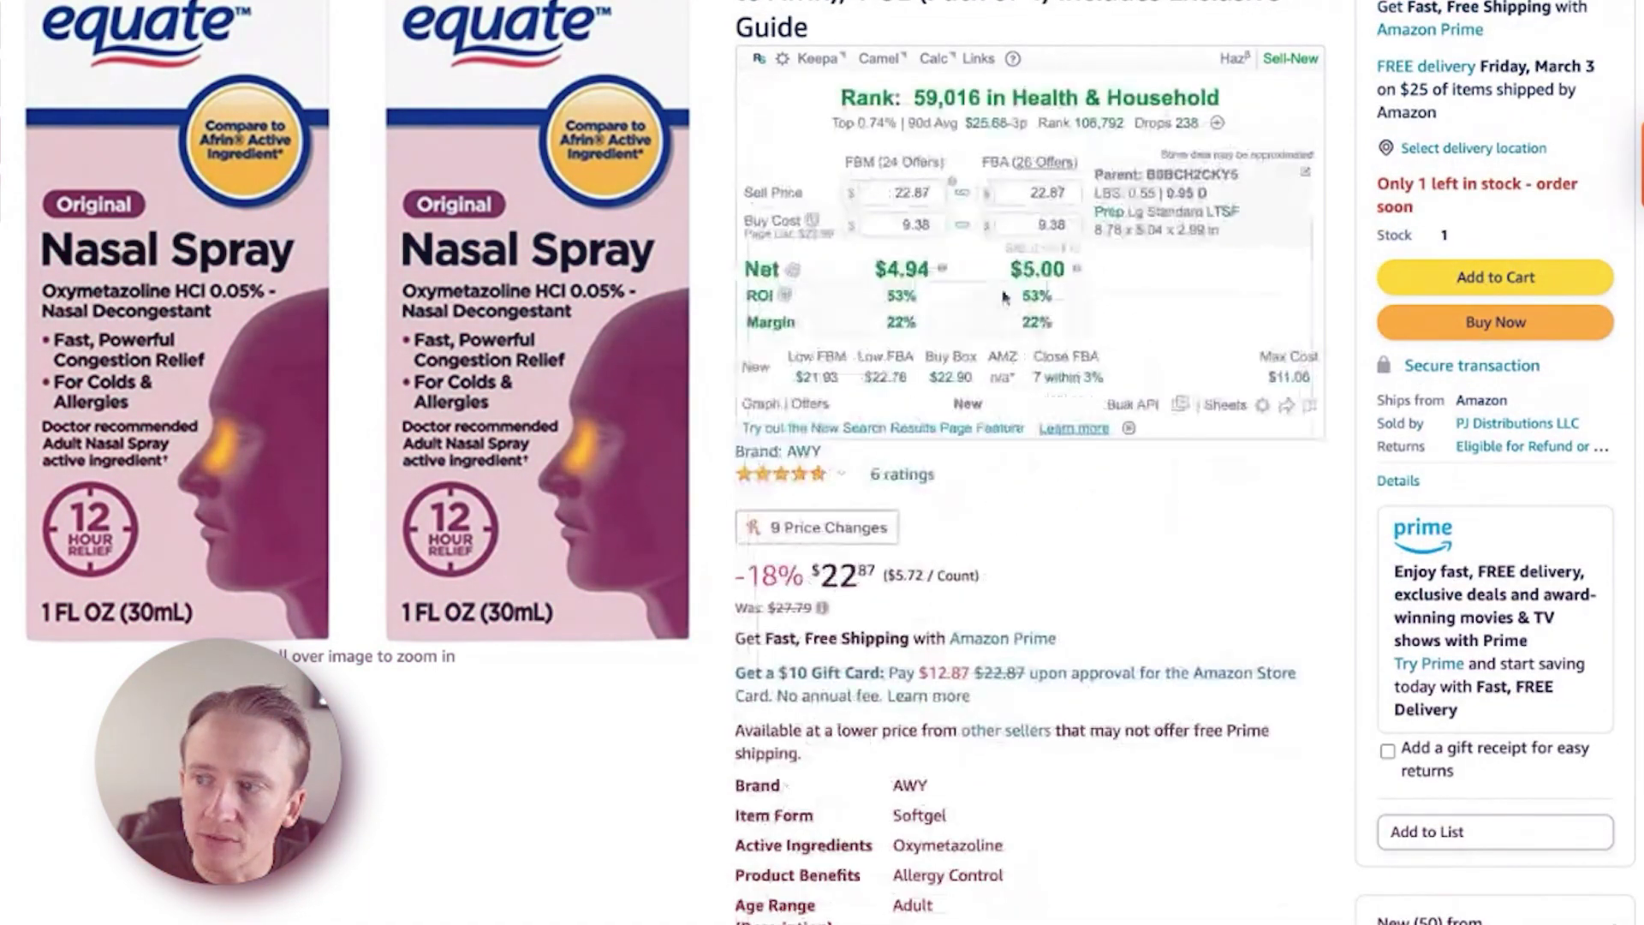
- Apply the new $11.06 max cost as the buy cost
click(1289, 377)
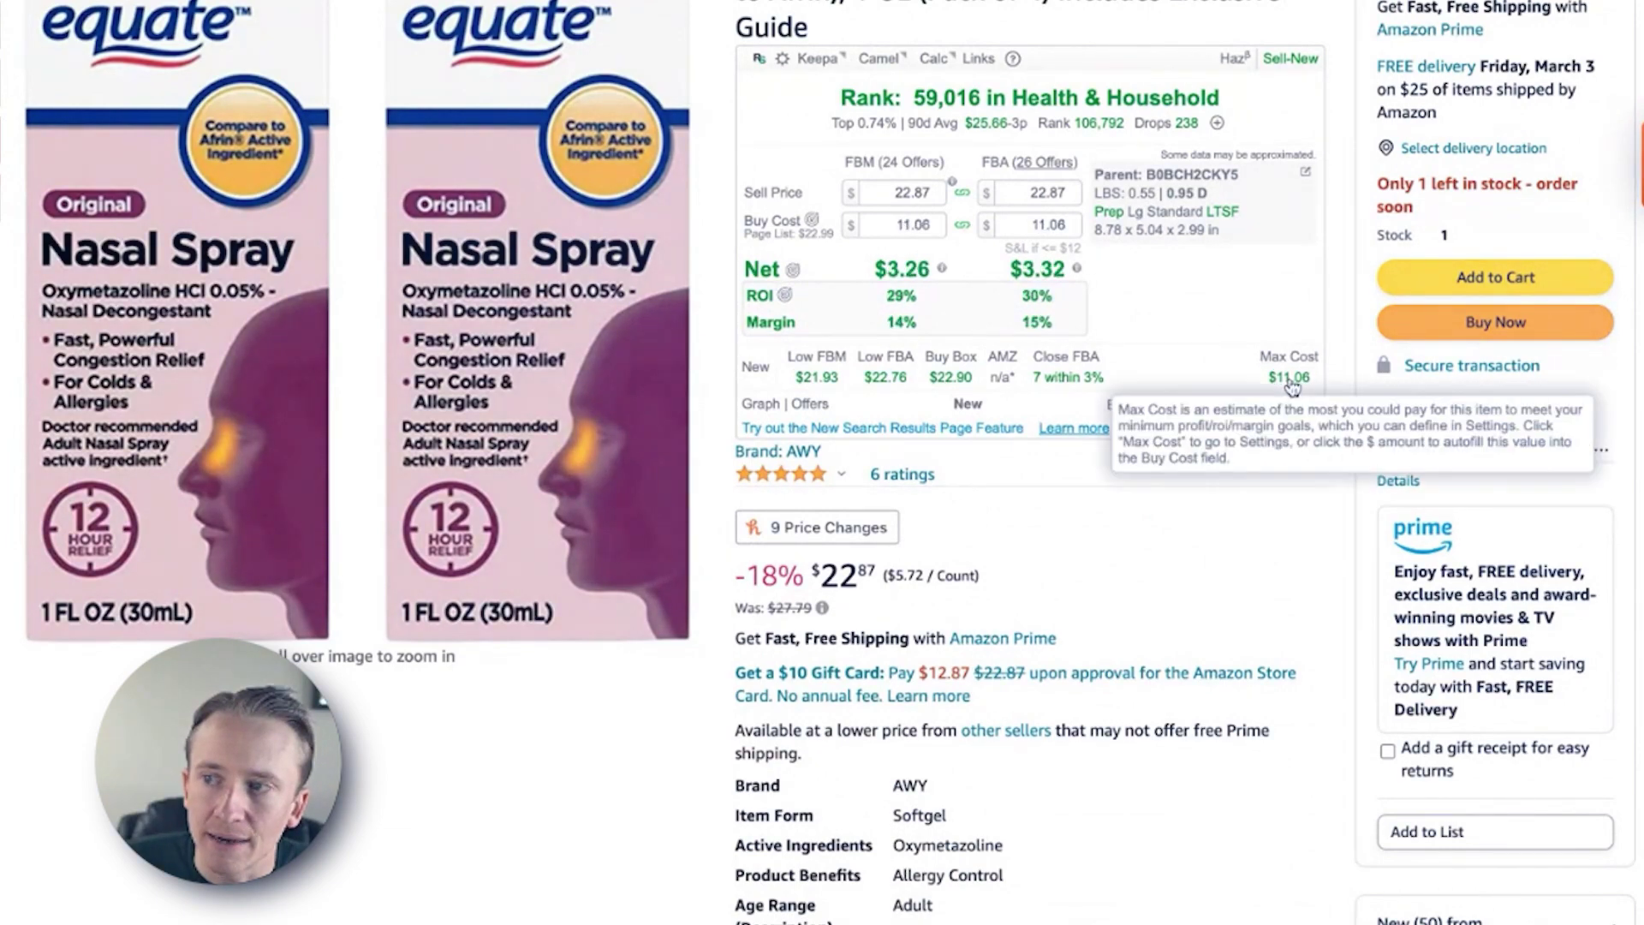
mouse_move(1051, 281)
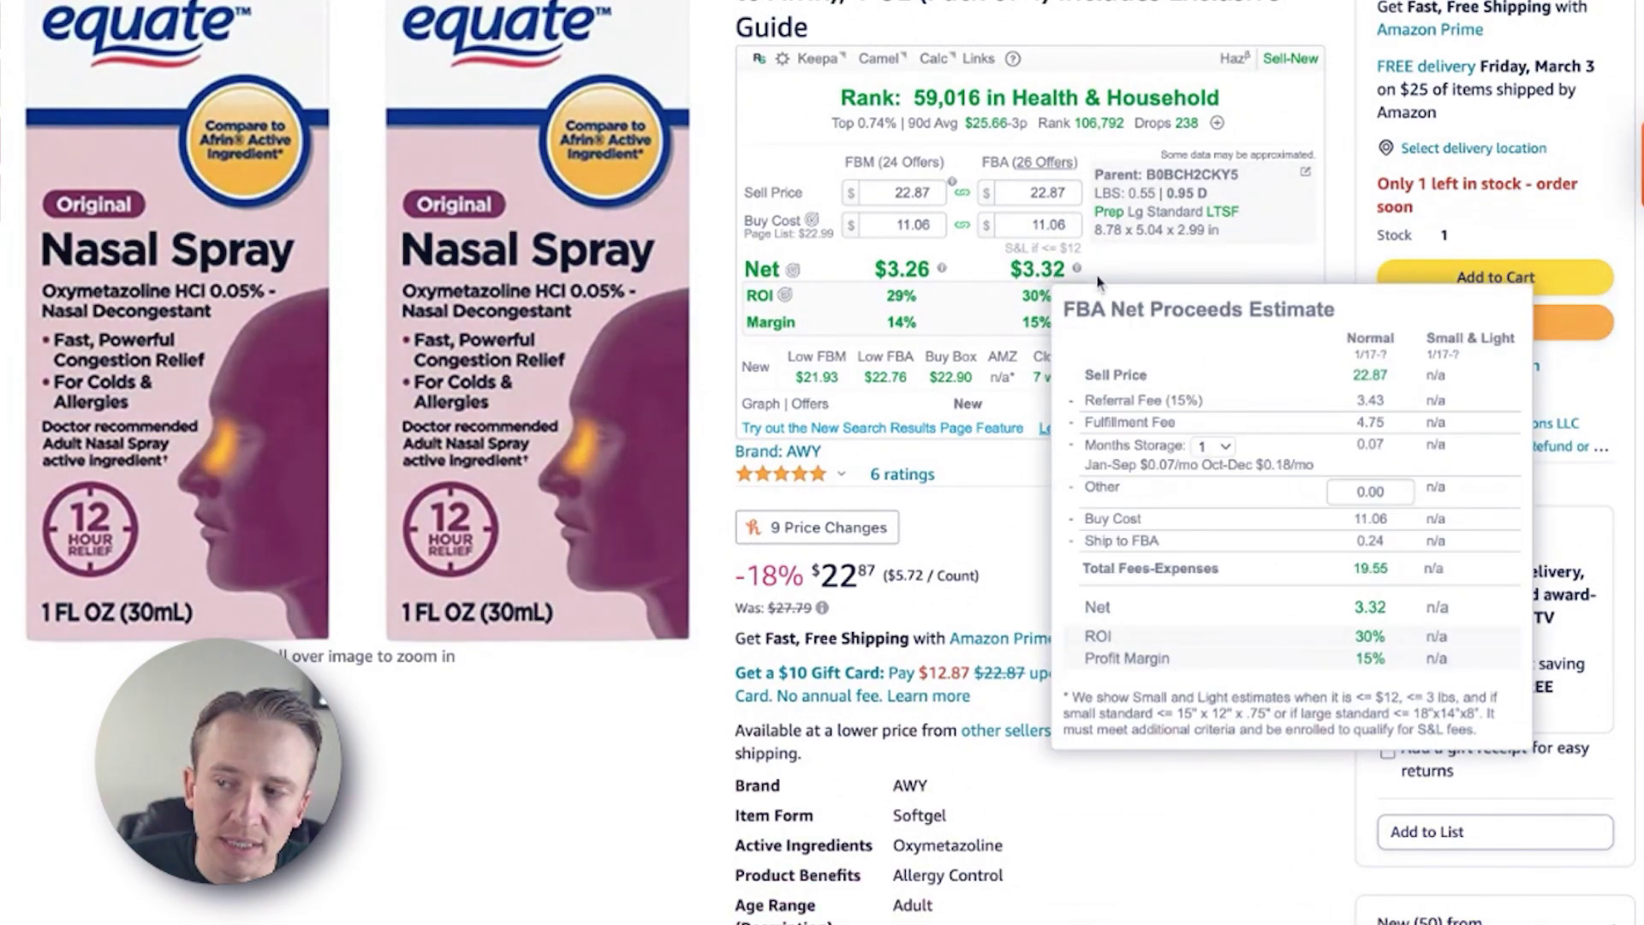
click(782, 58)
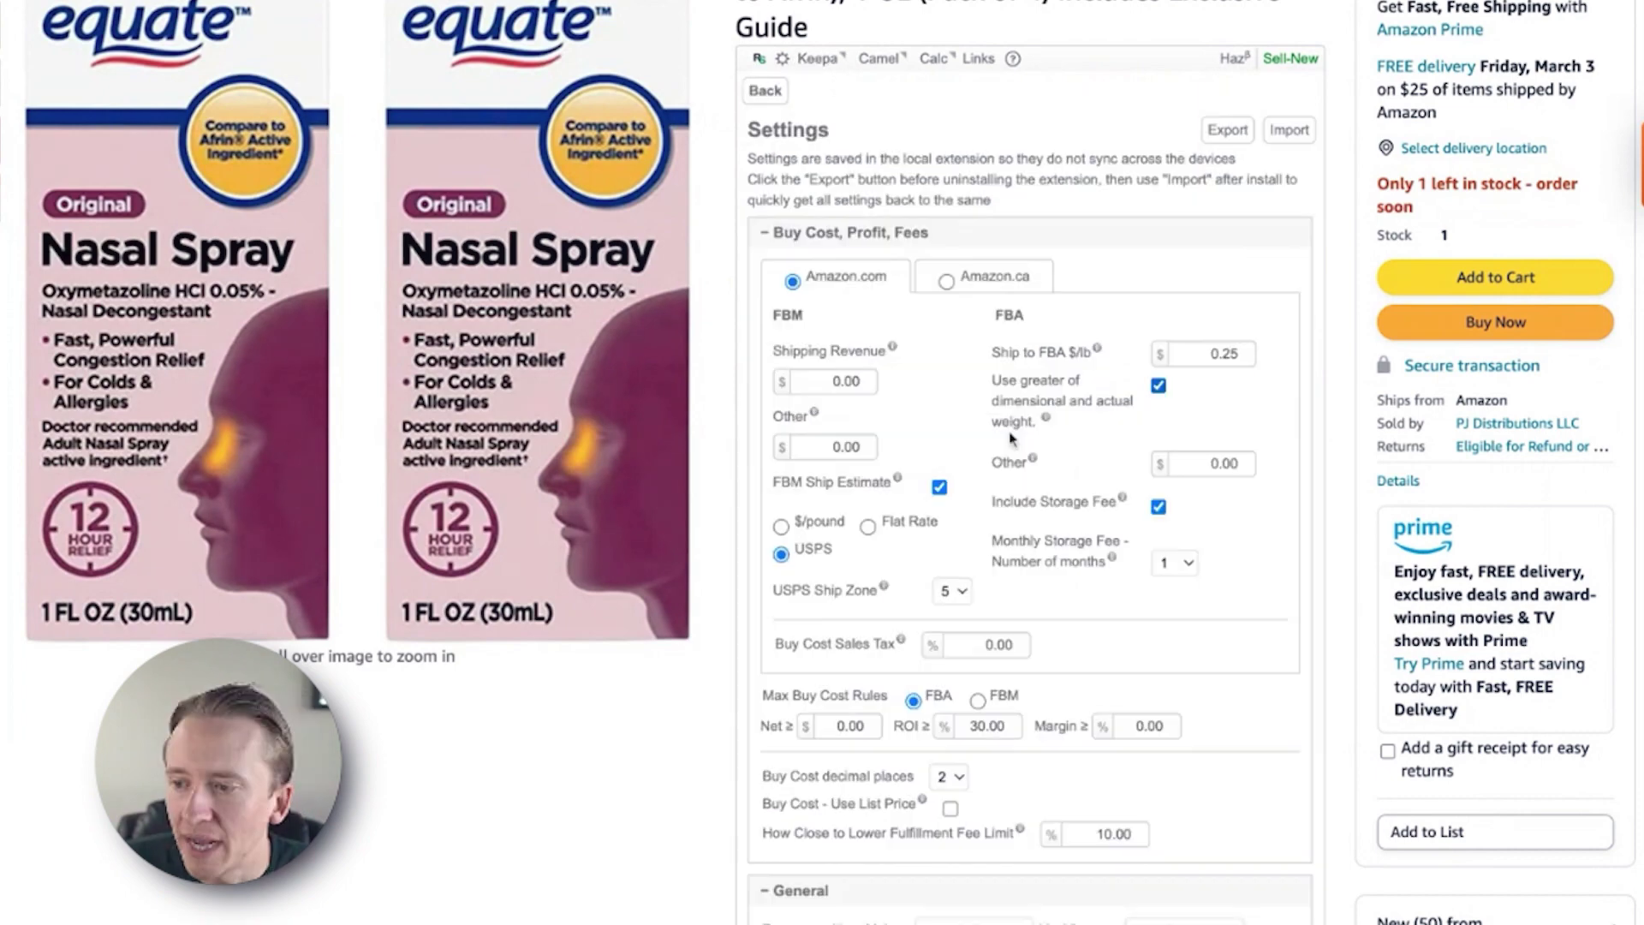
scroll(1011, 438, down, 4)
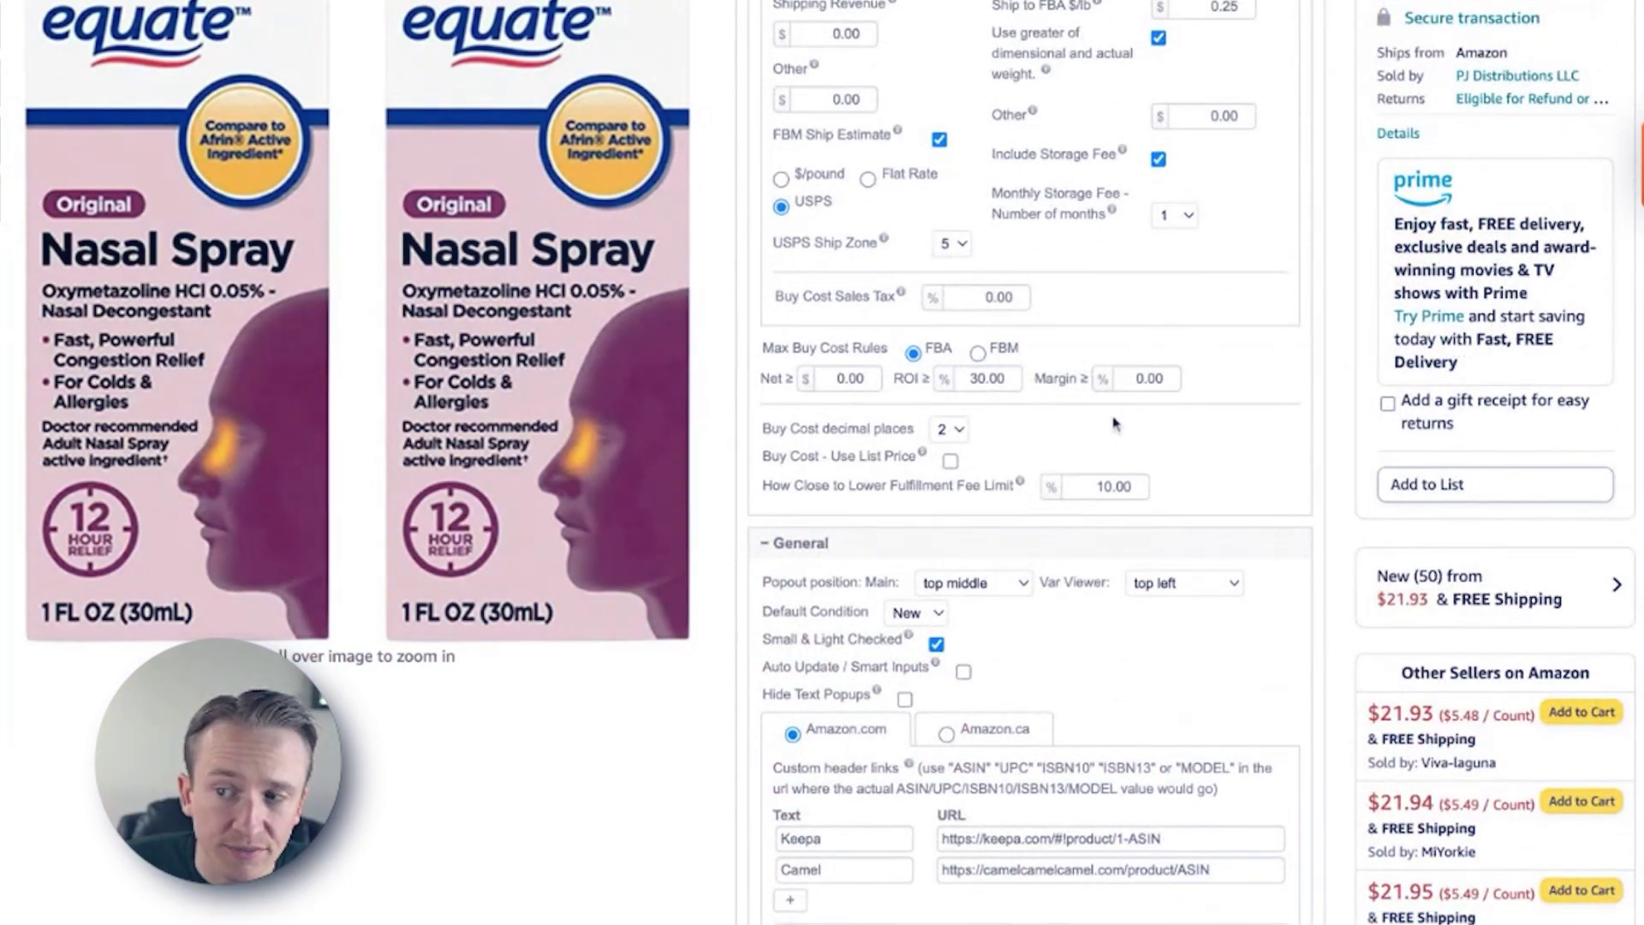
scroll(1094, 444, down, 1)
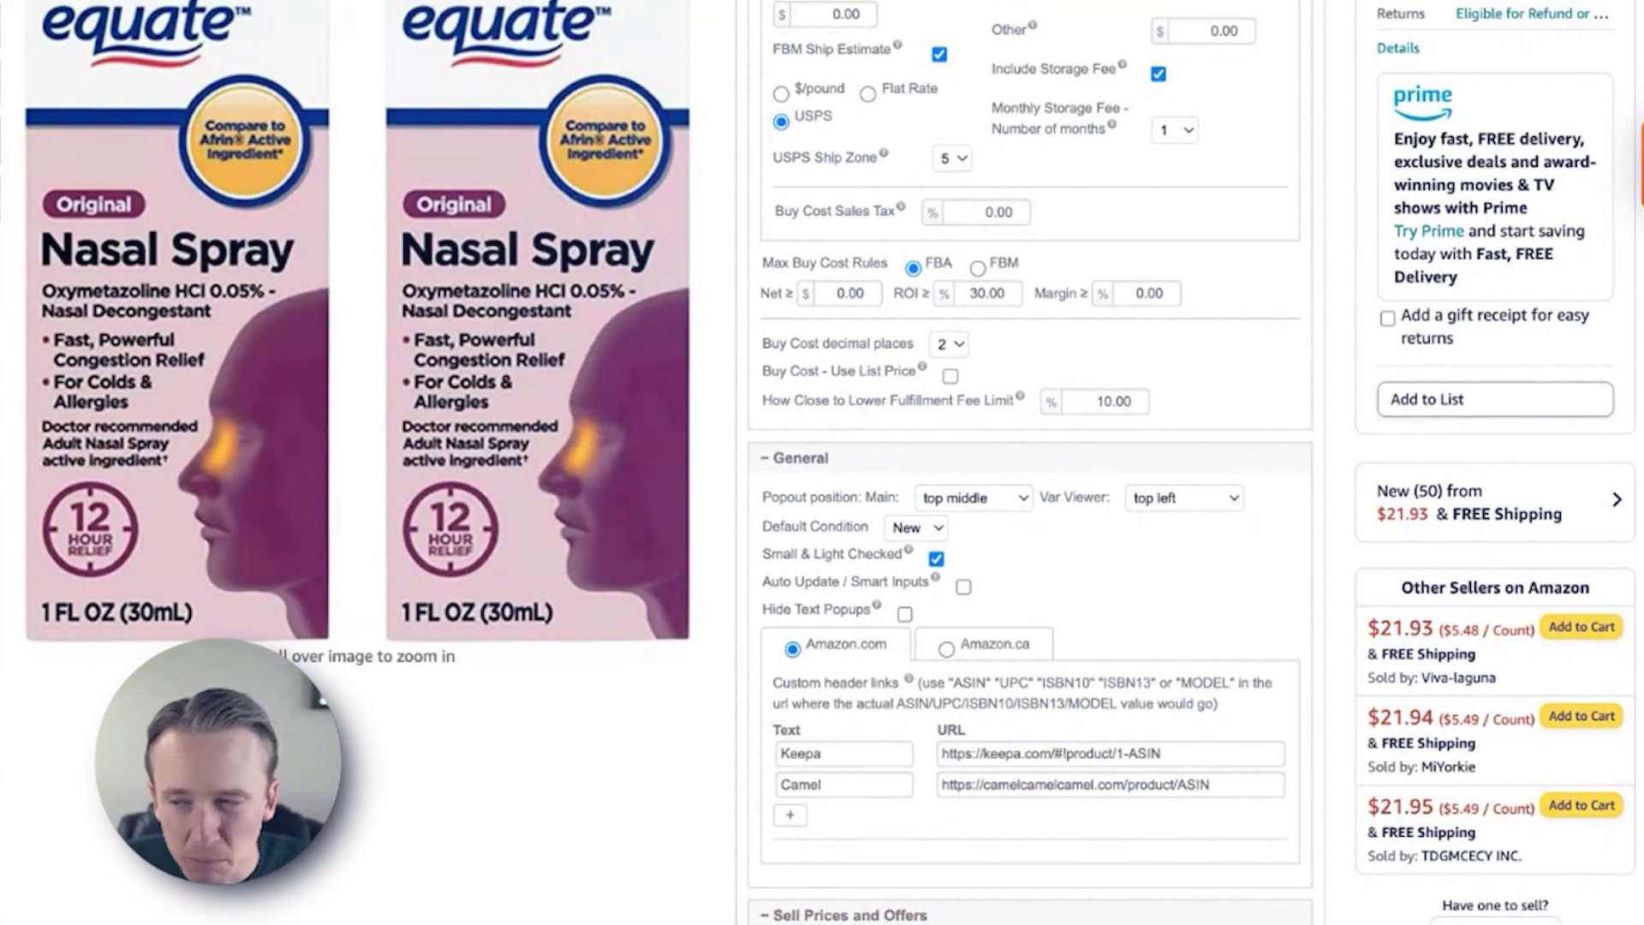
scroll(882, 321, down, 1)
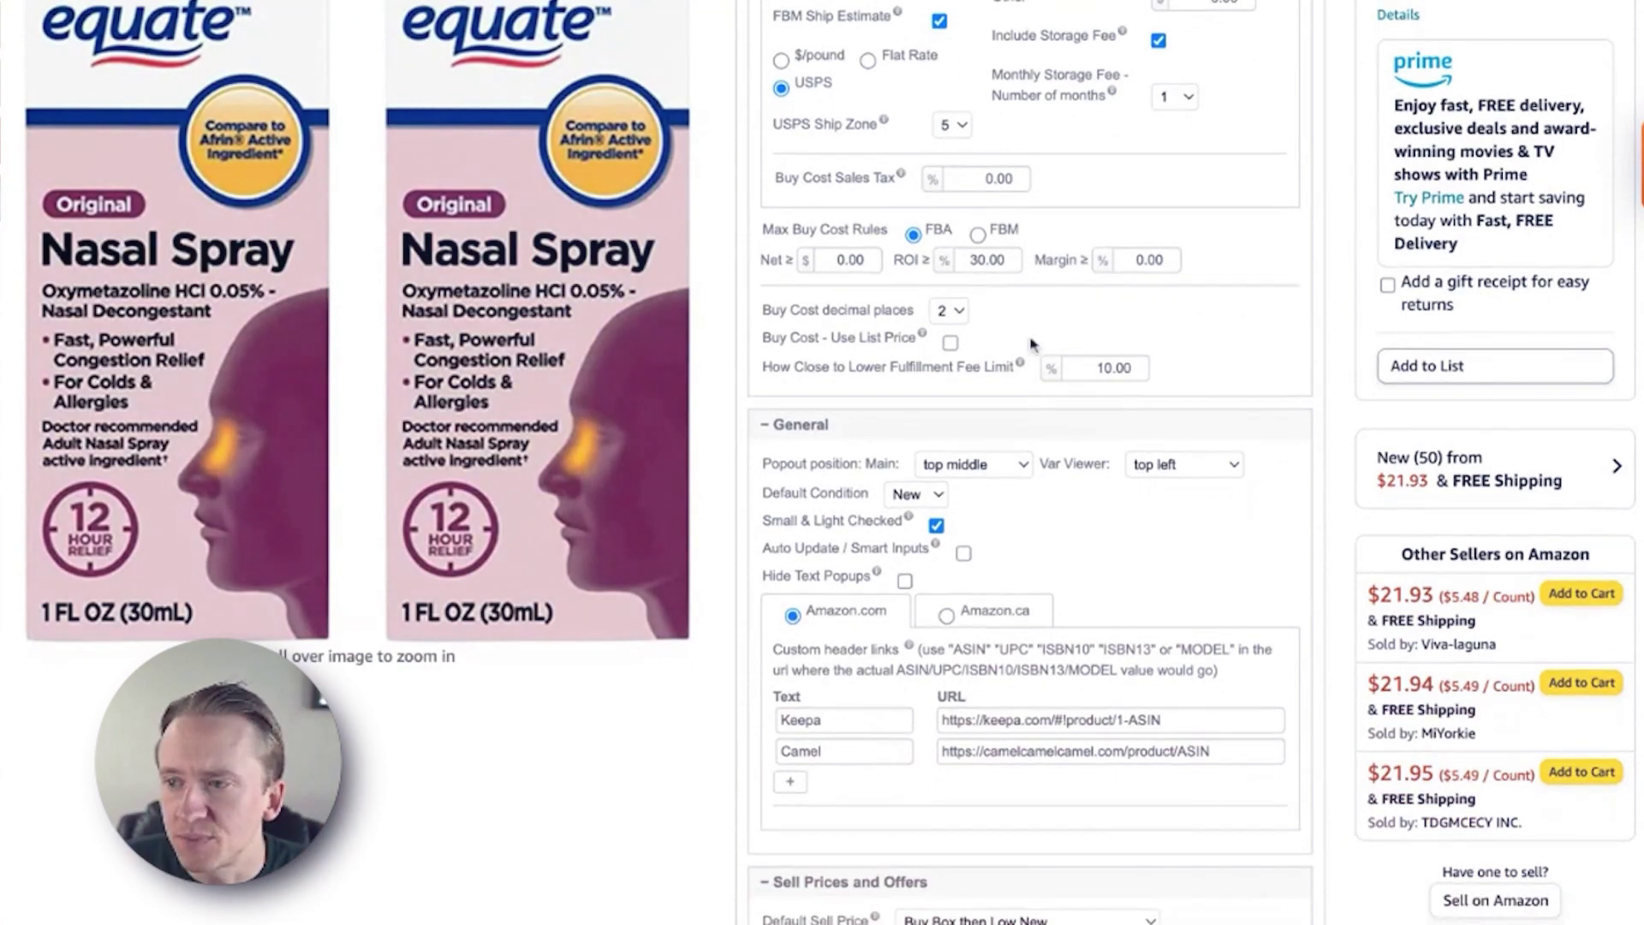
scroll(1042, 330, down, 1)
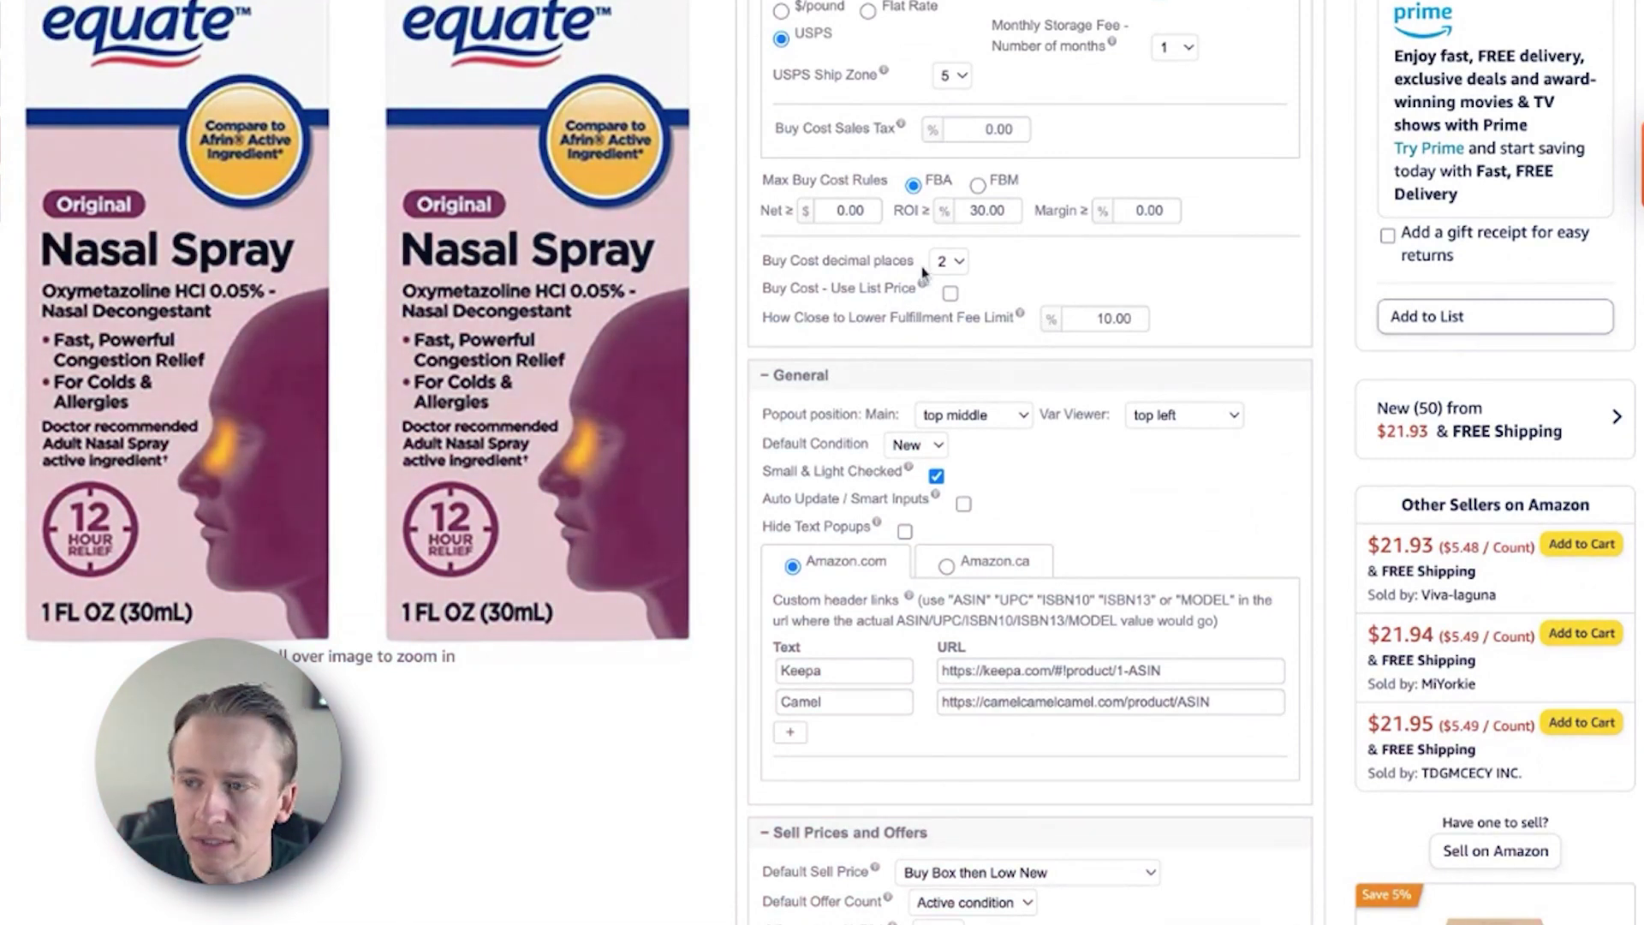
scroll(925, 276, down, 1)
mouse_move(923, 273)
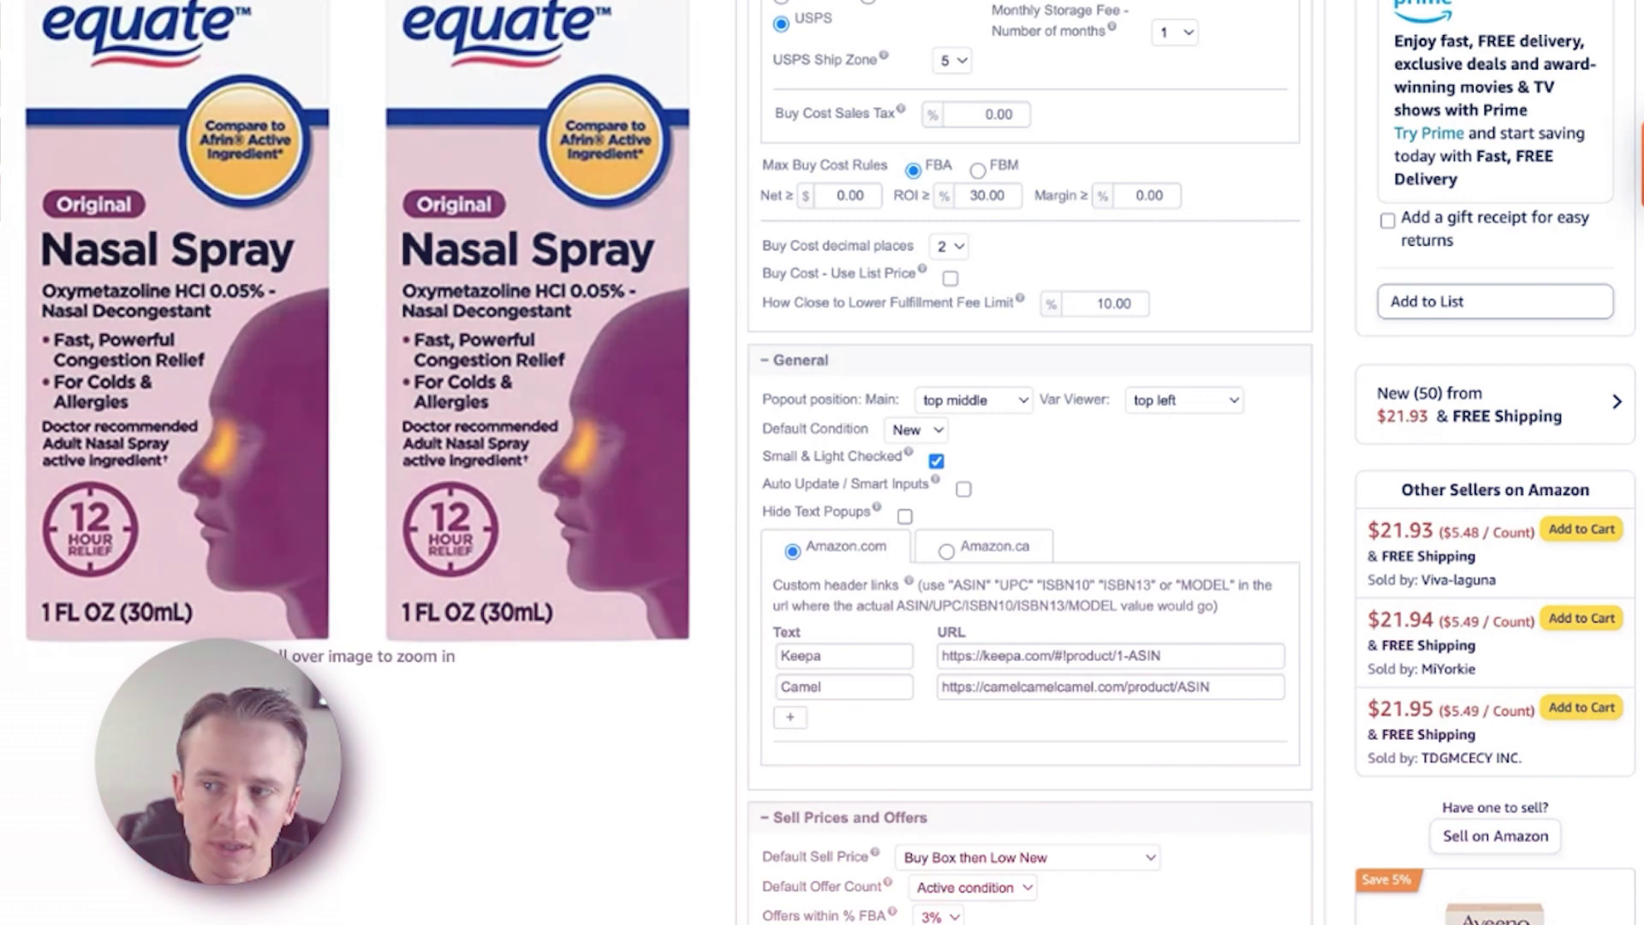
scroll(922, 338, down, 1)
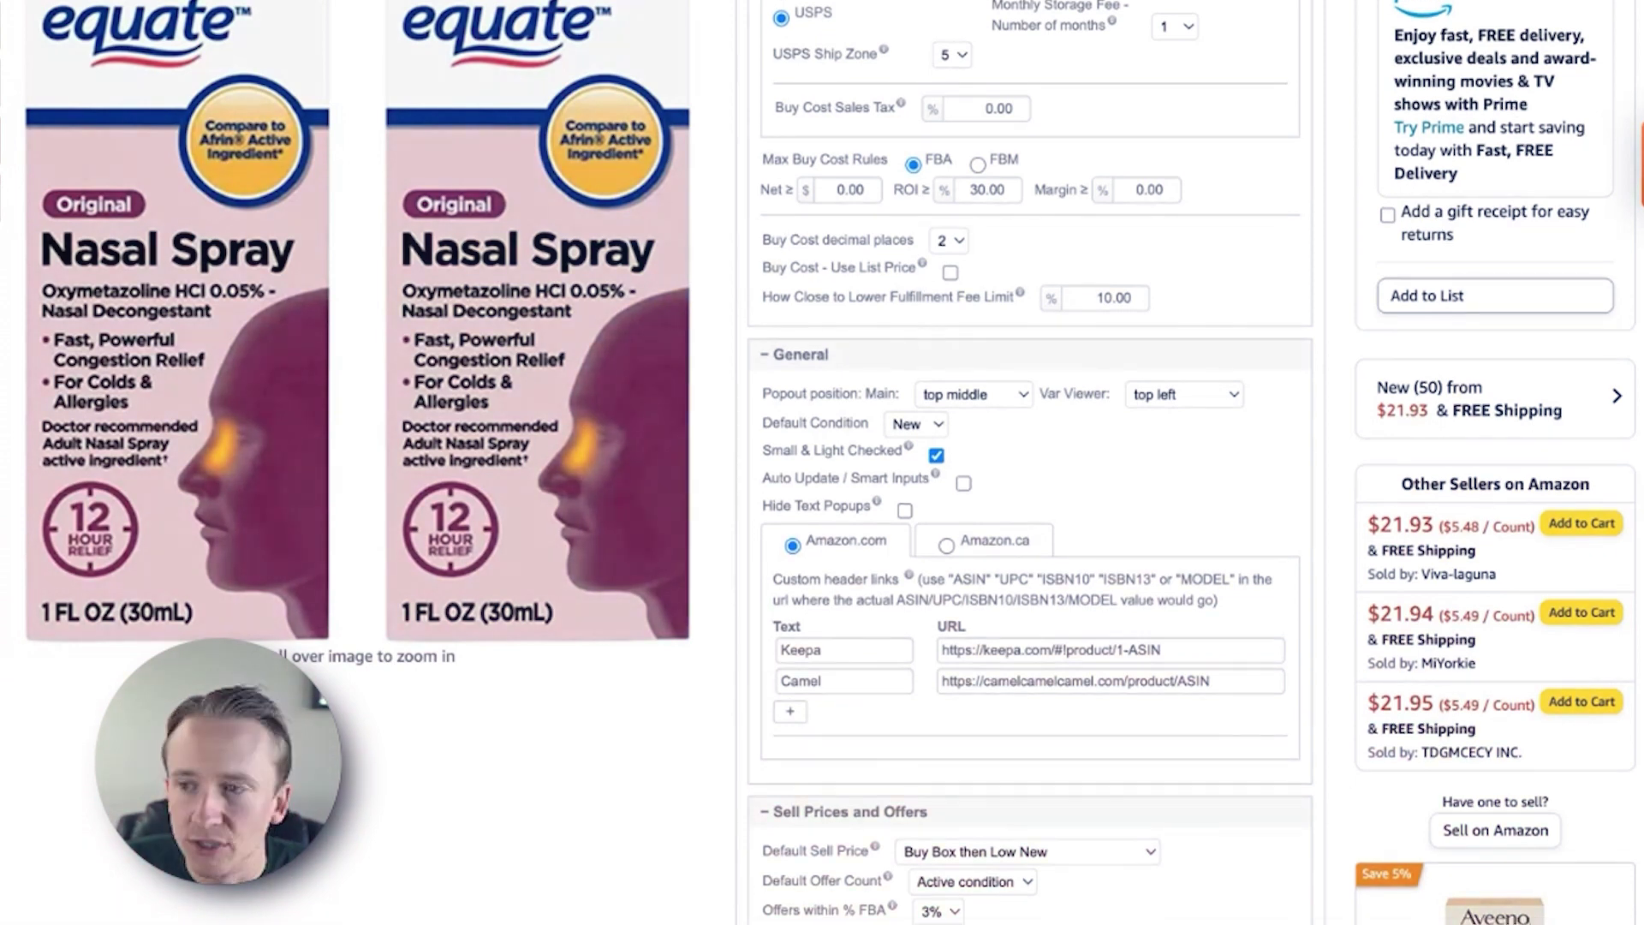
scroll(922, 338, down, 1)
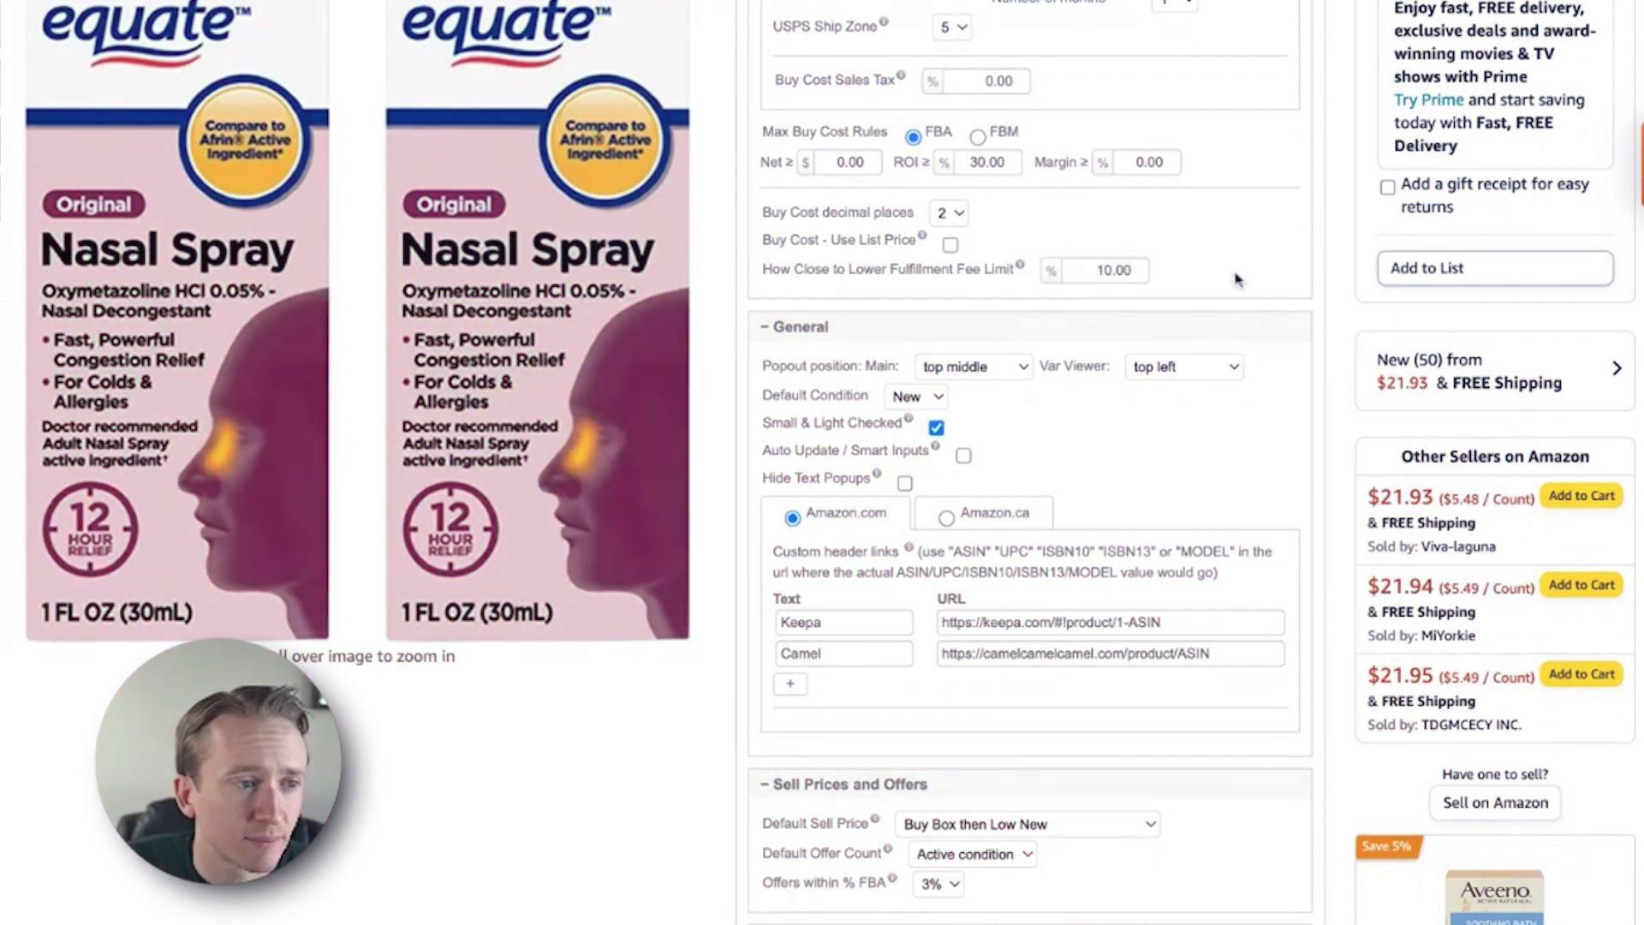
scroll(1223, 329, down, 1)
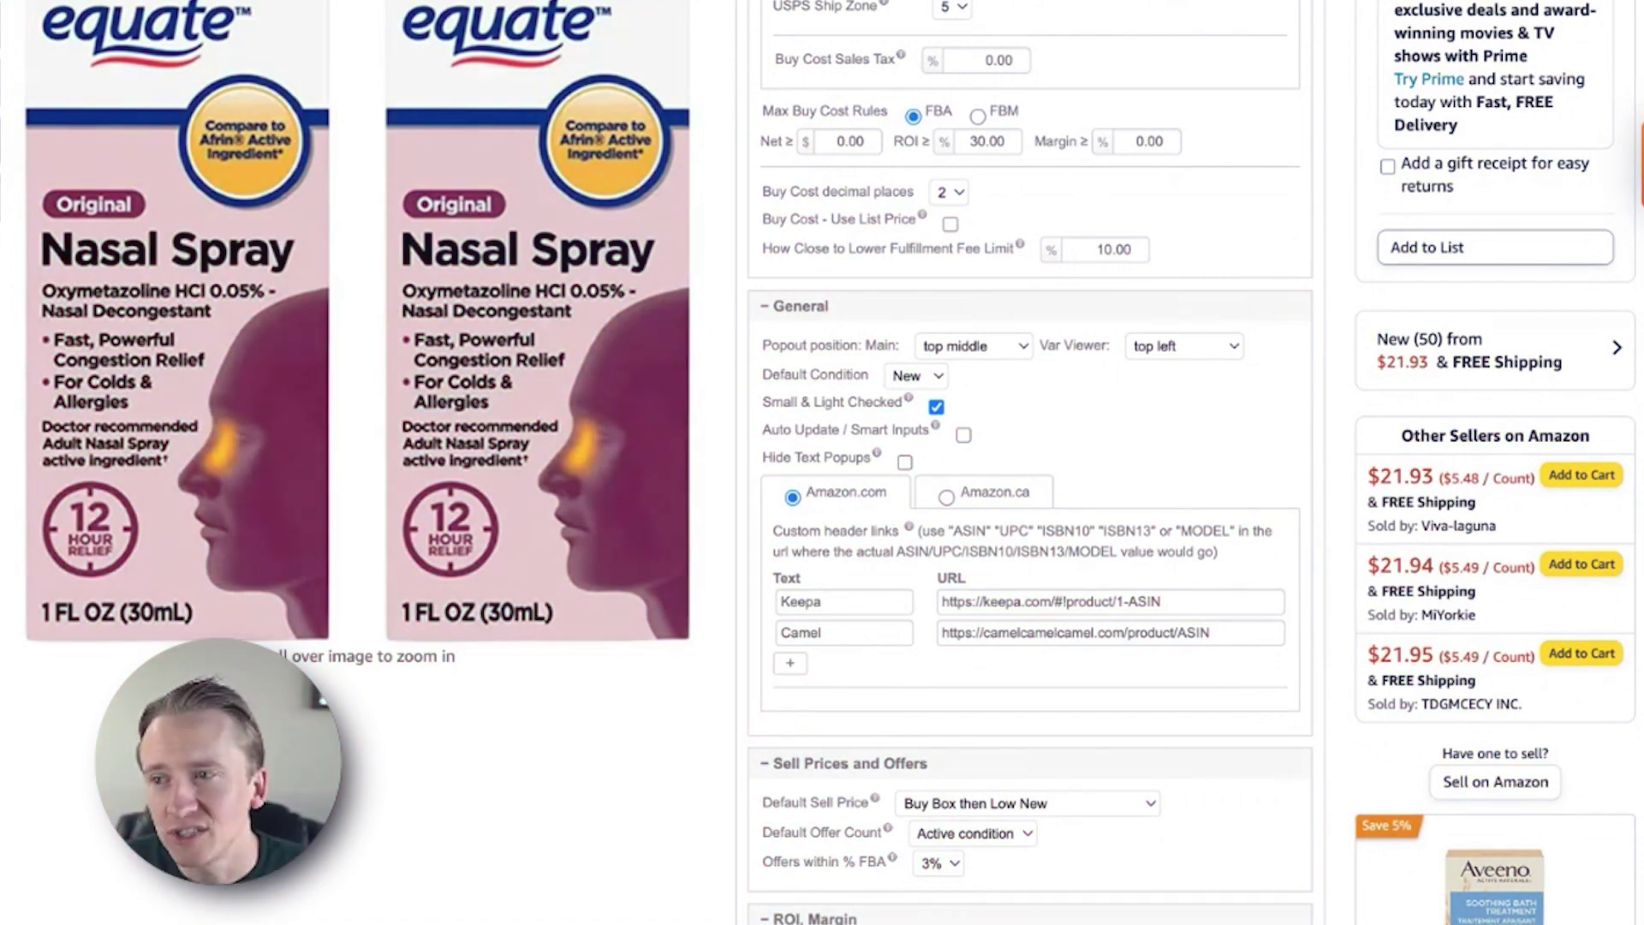
scroll(890, 212, down, 3)
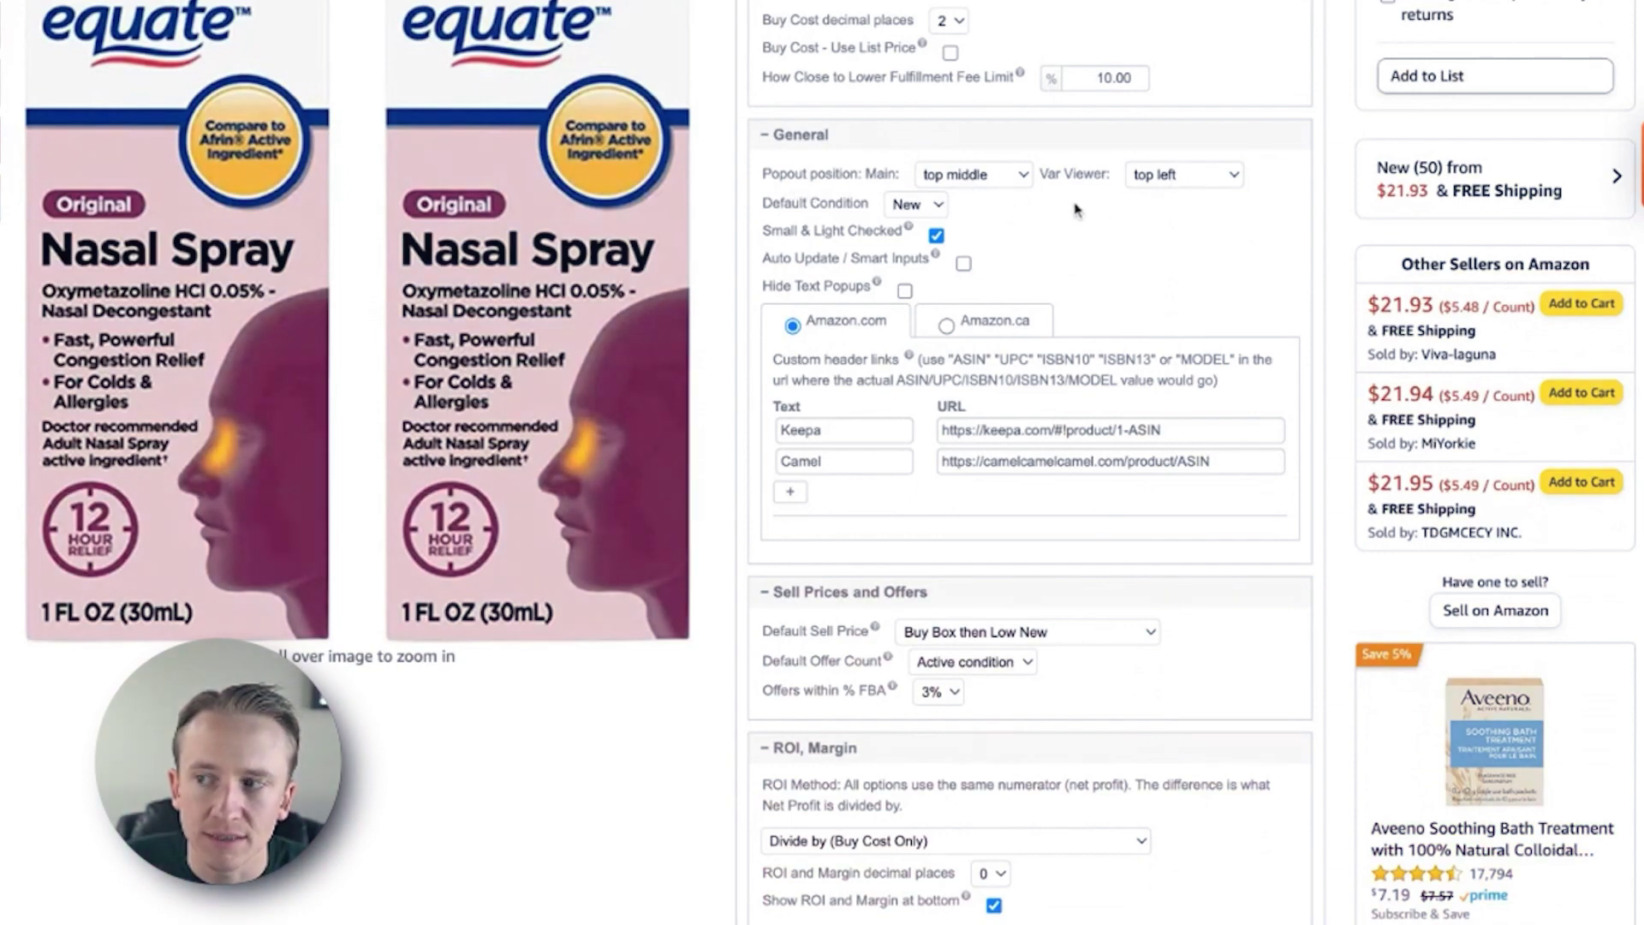
scroll(1075, 210, down, 1)
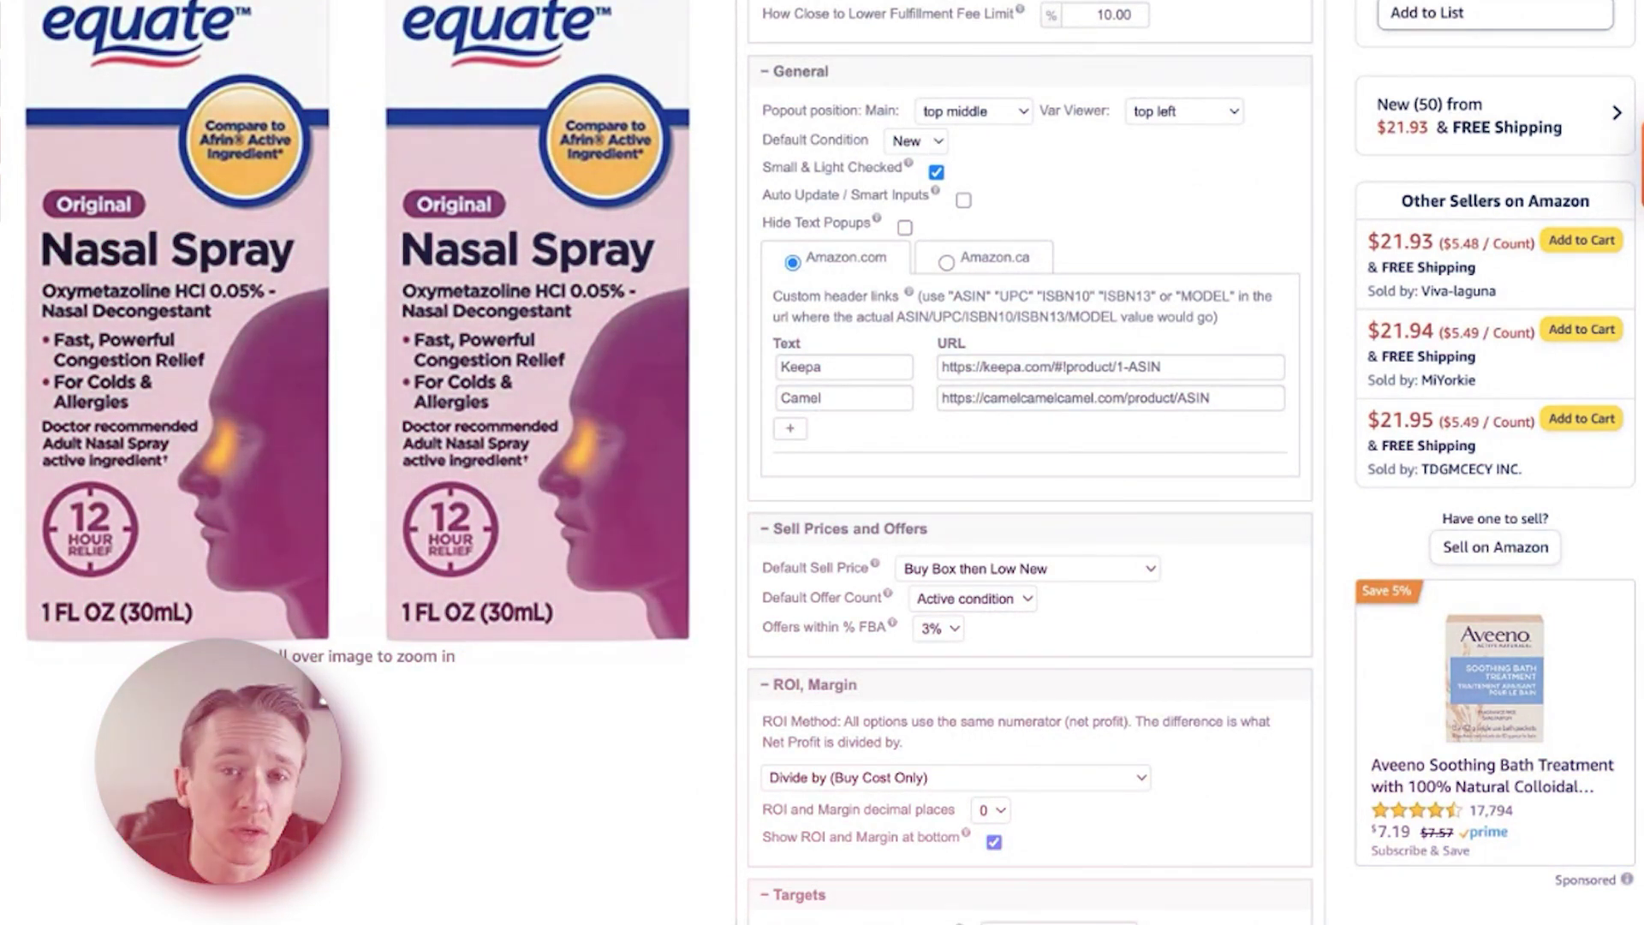
click(915, 140)
scroll(847, 119, down, 1)
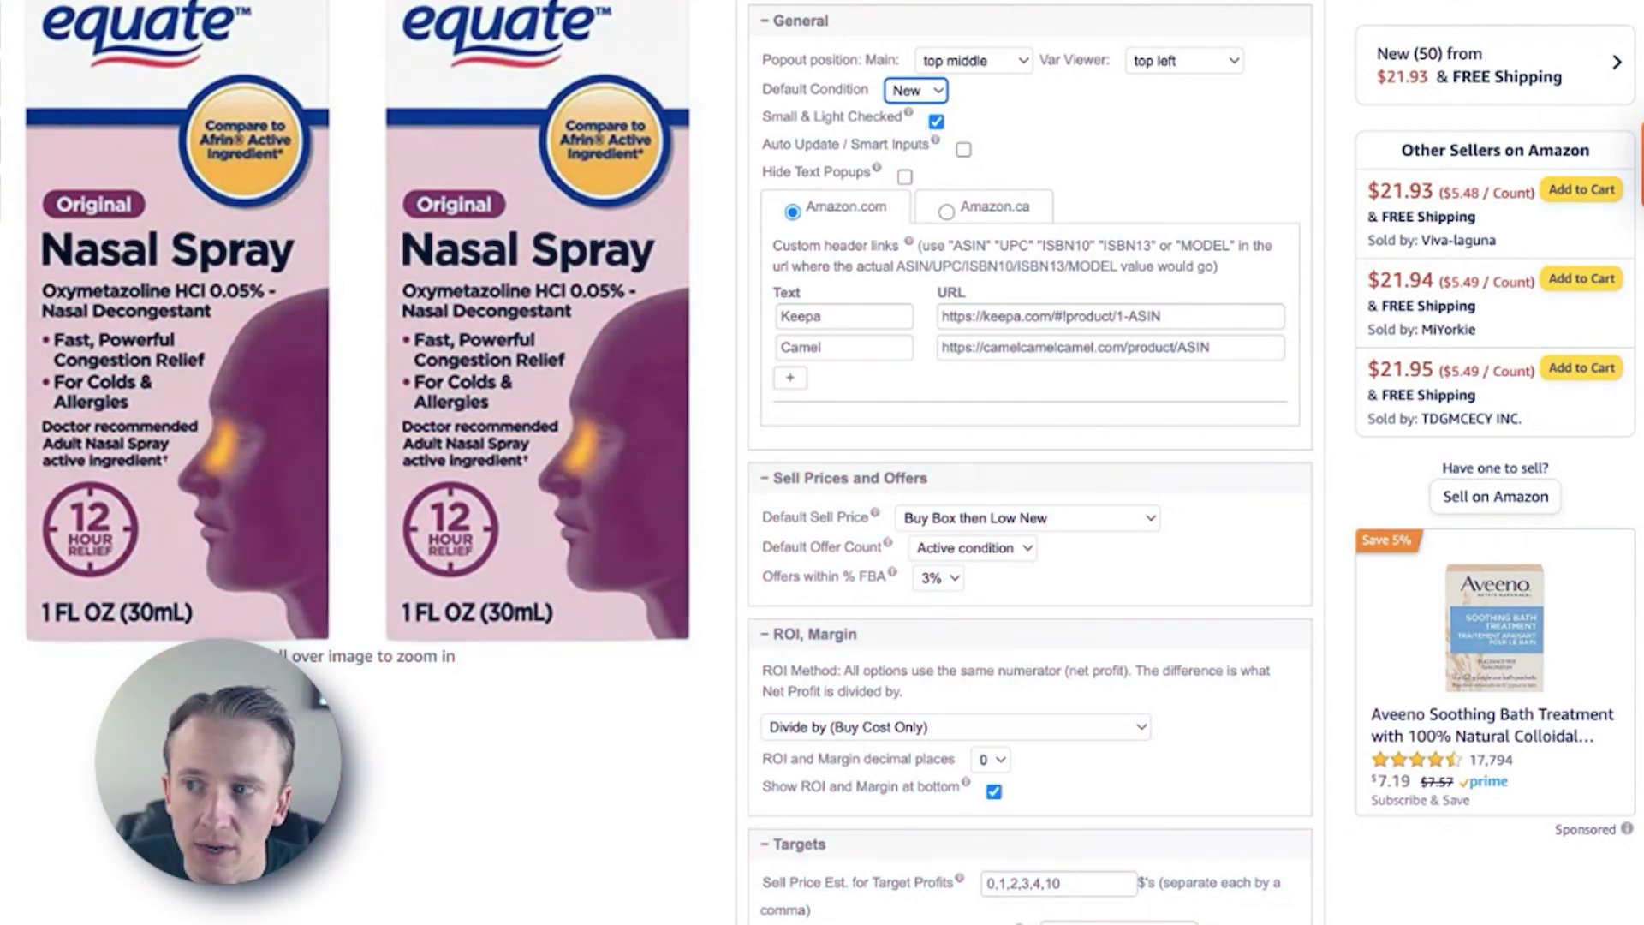
- Review the Auto Update and Hide Text Popups info, then enable Hide Text Popups
scroll(1037, 129, down, 1)
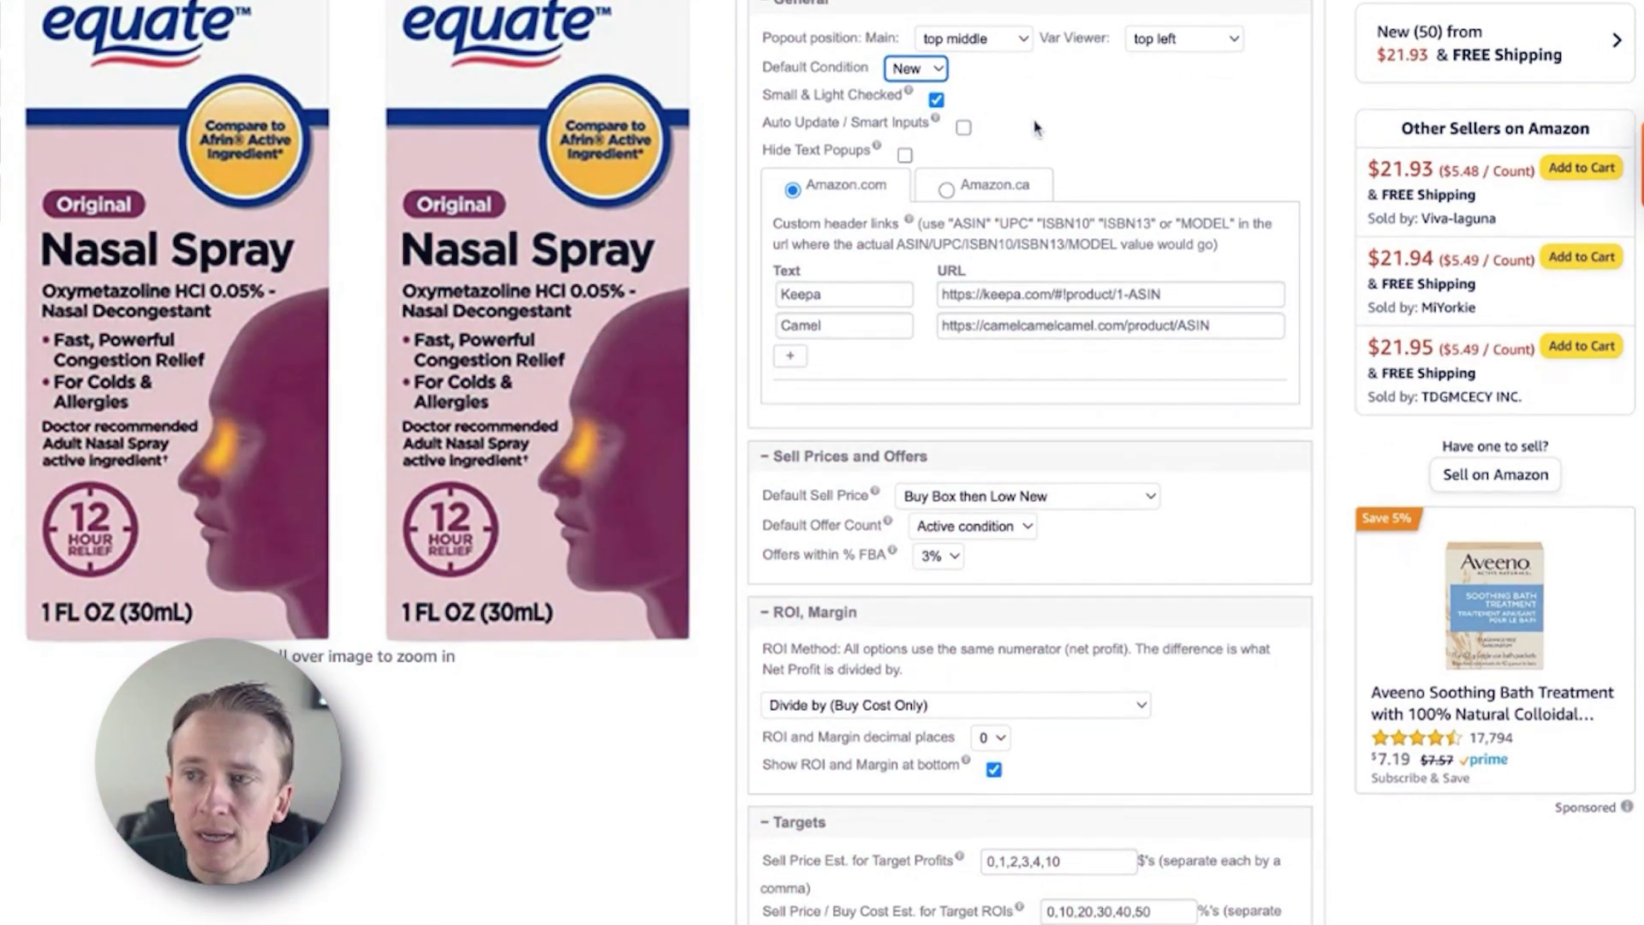
mouse_move(936, 124)
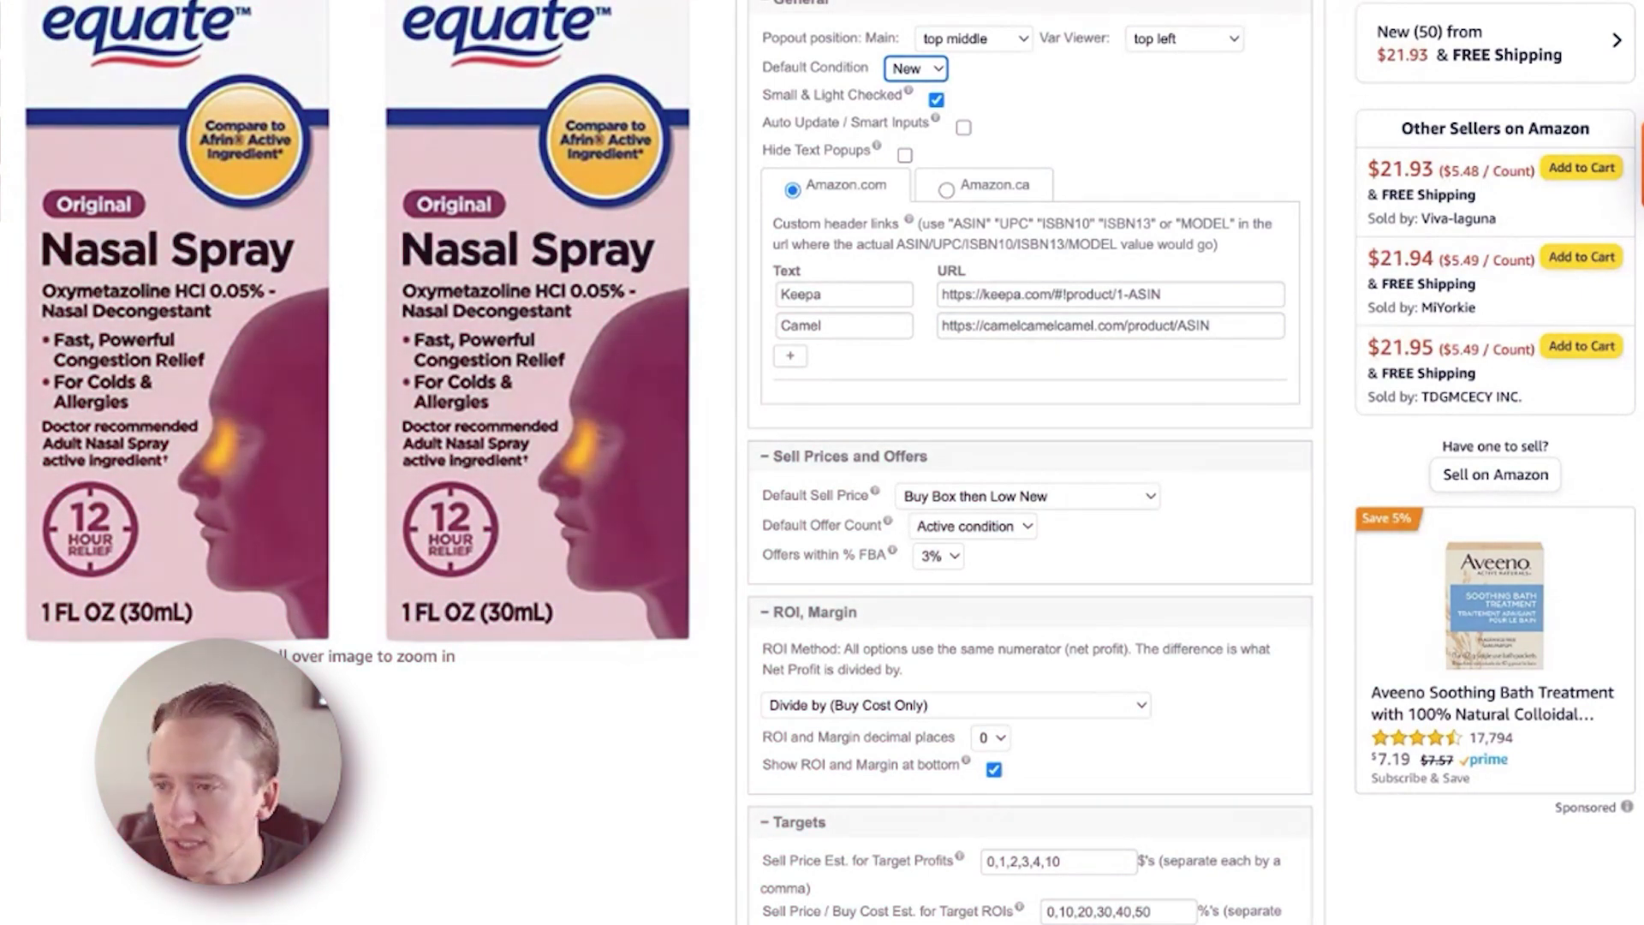
scroll(1192, 462, down, 1)
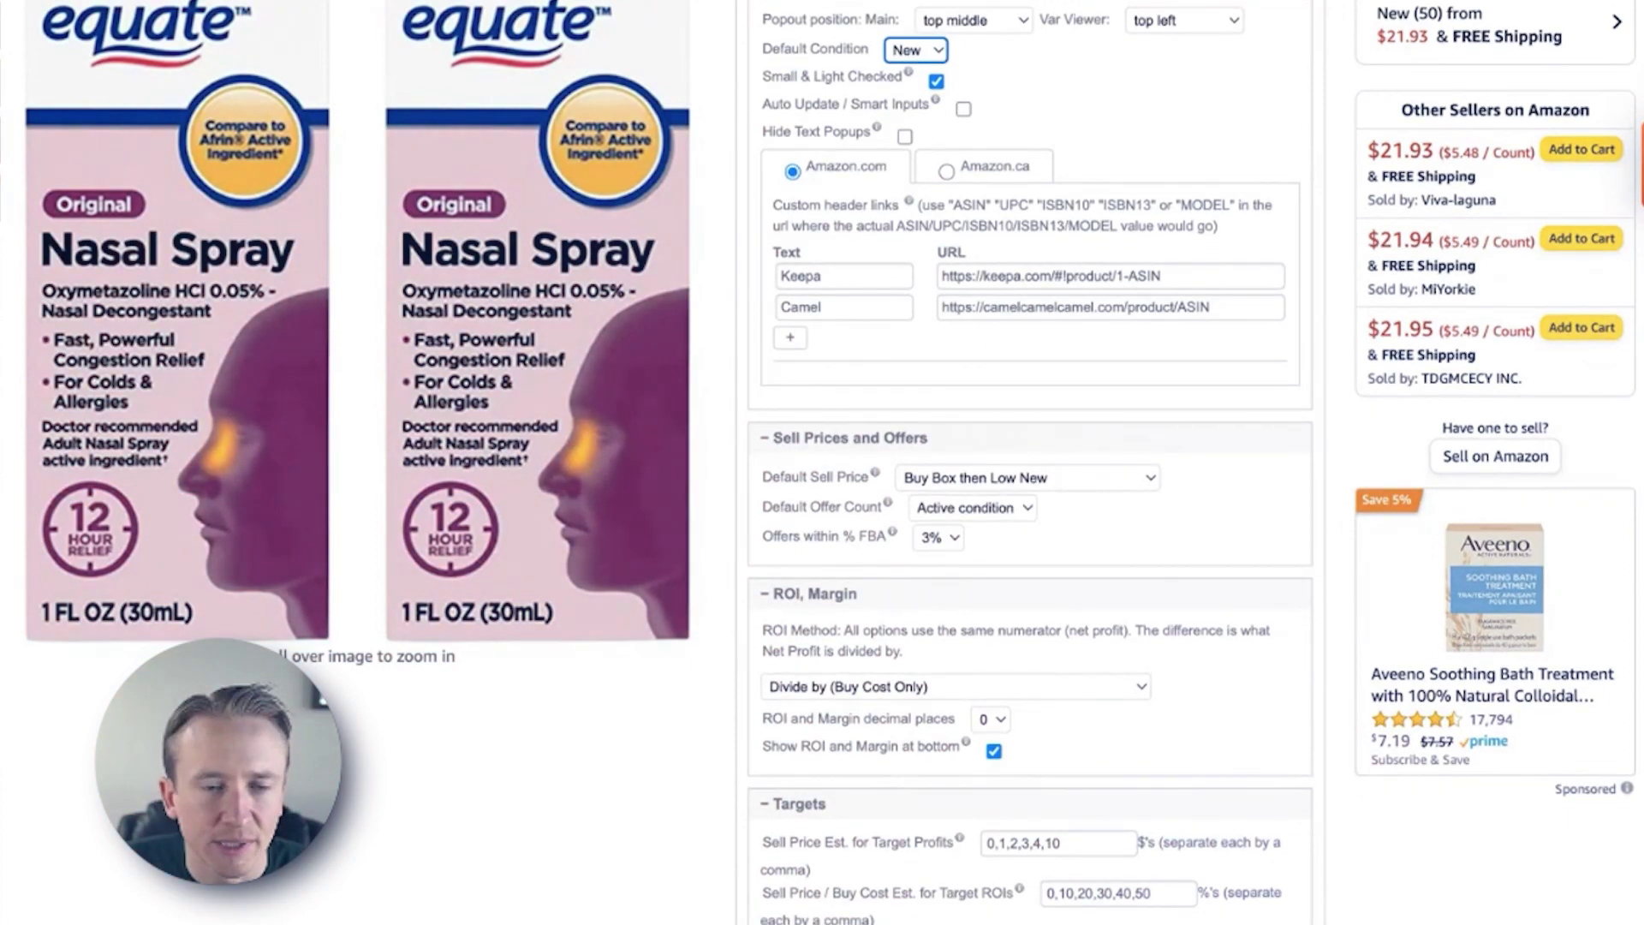
scroll(865, 133, down, 1)
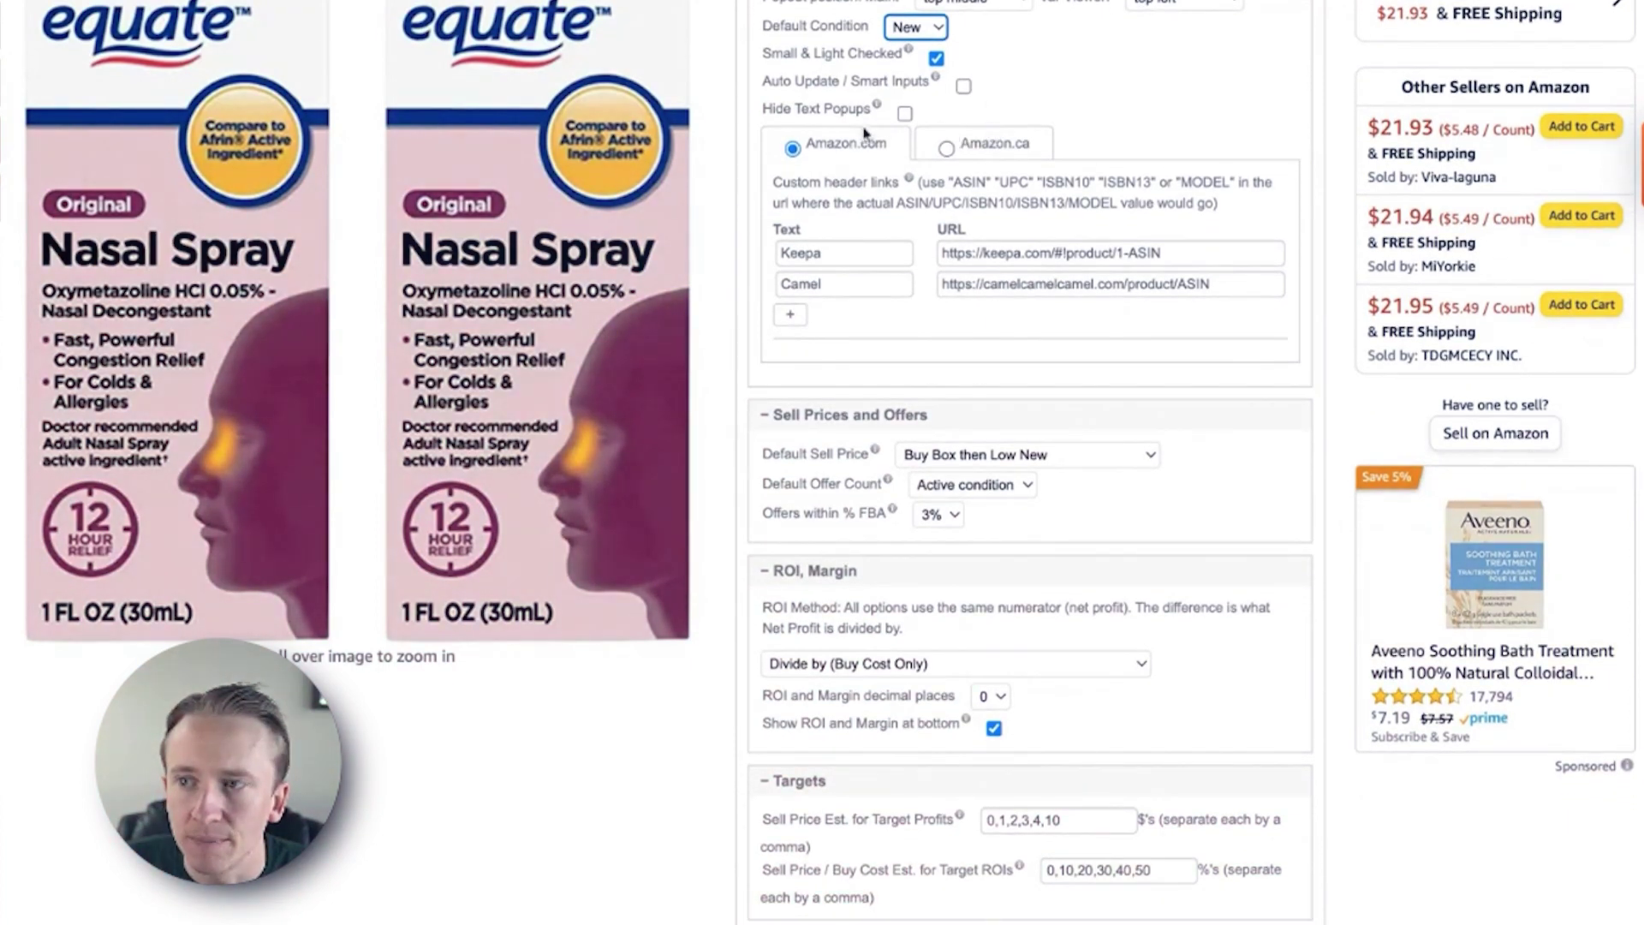
mouse_move(877, 106)
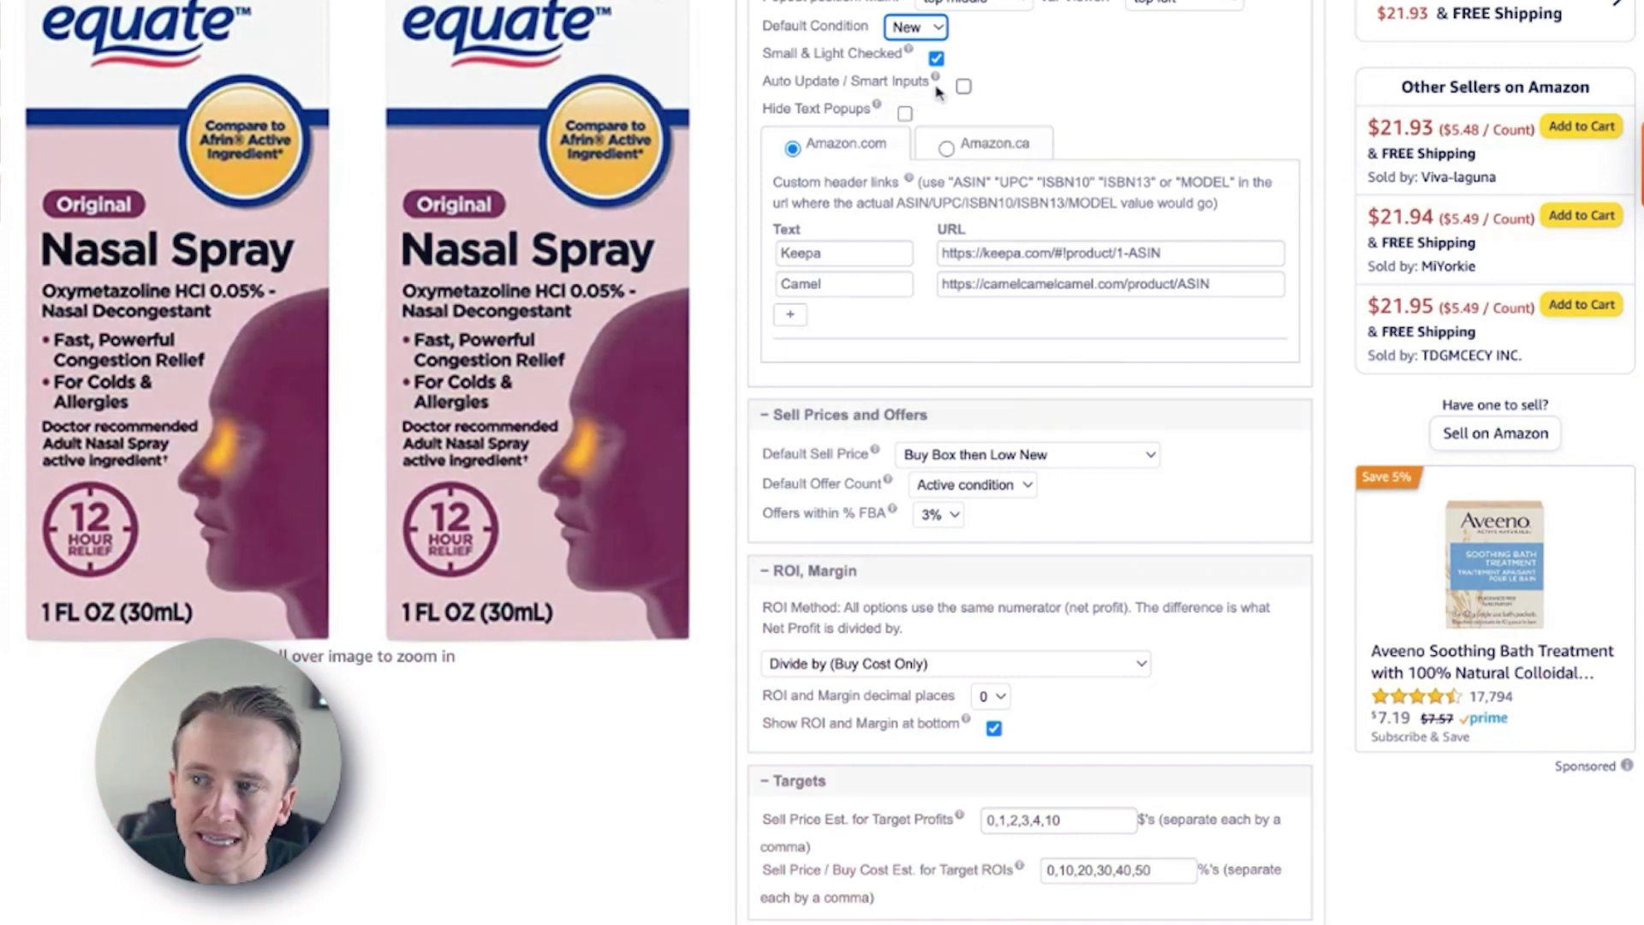
mouse_move(938, 82)
click(905, 113)
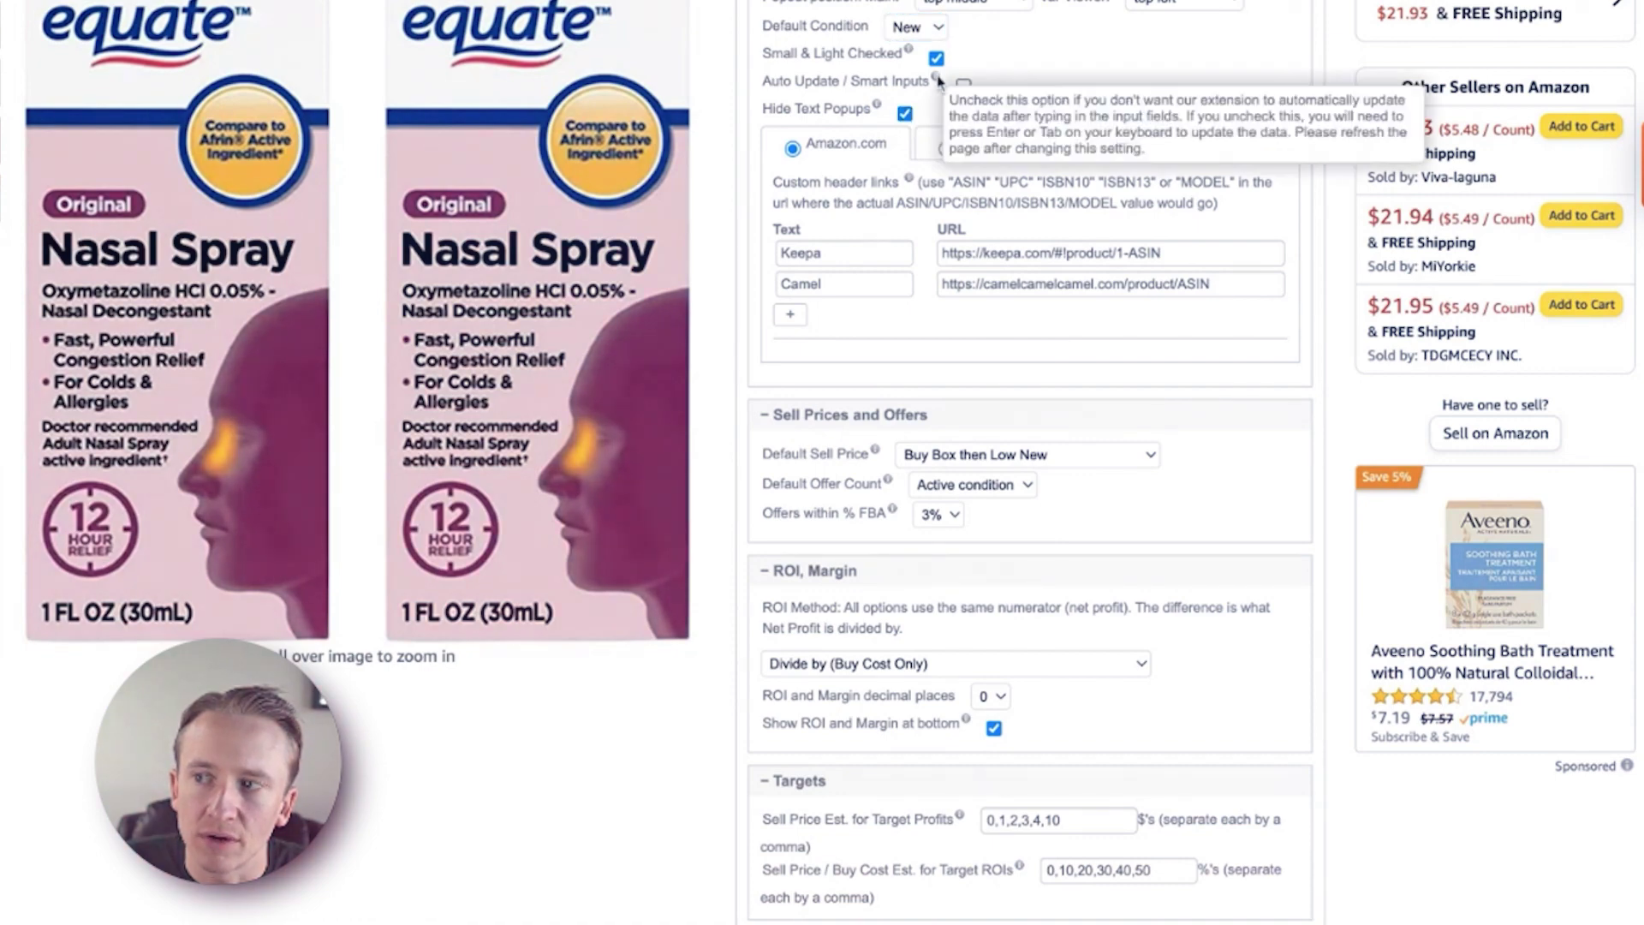
mouse_move(879, 108)
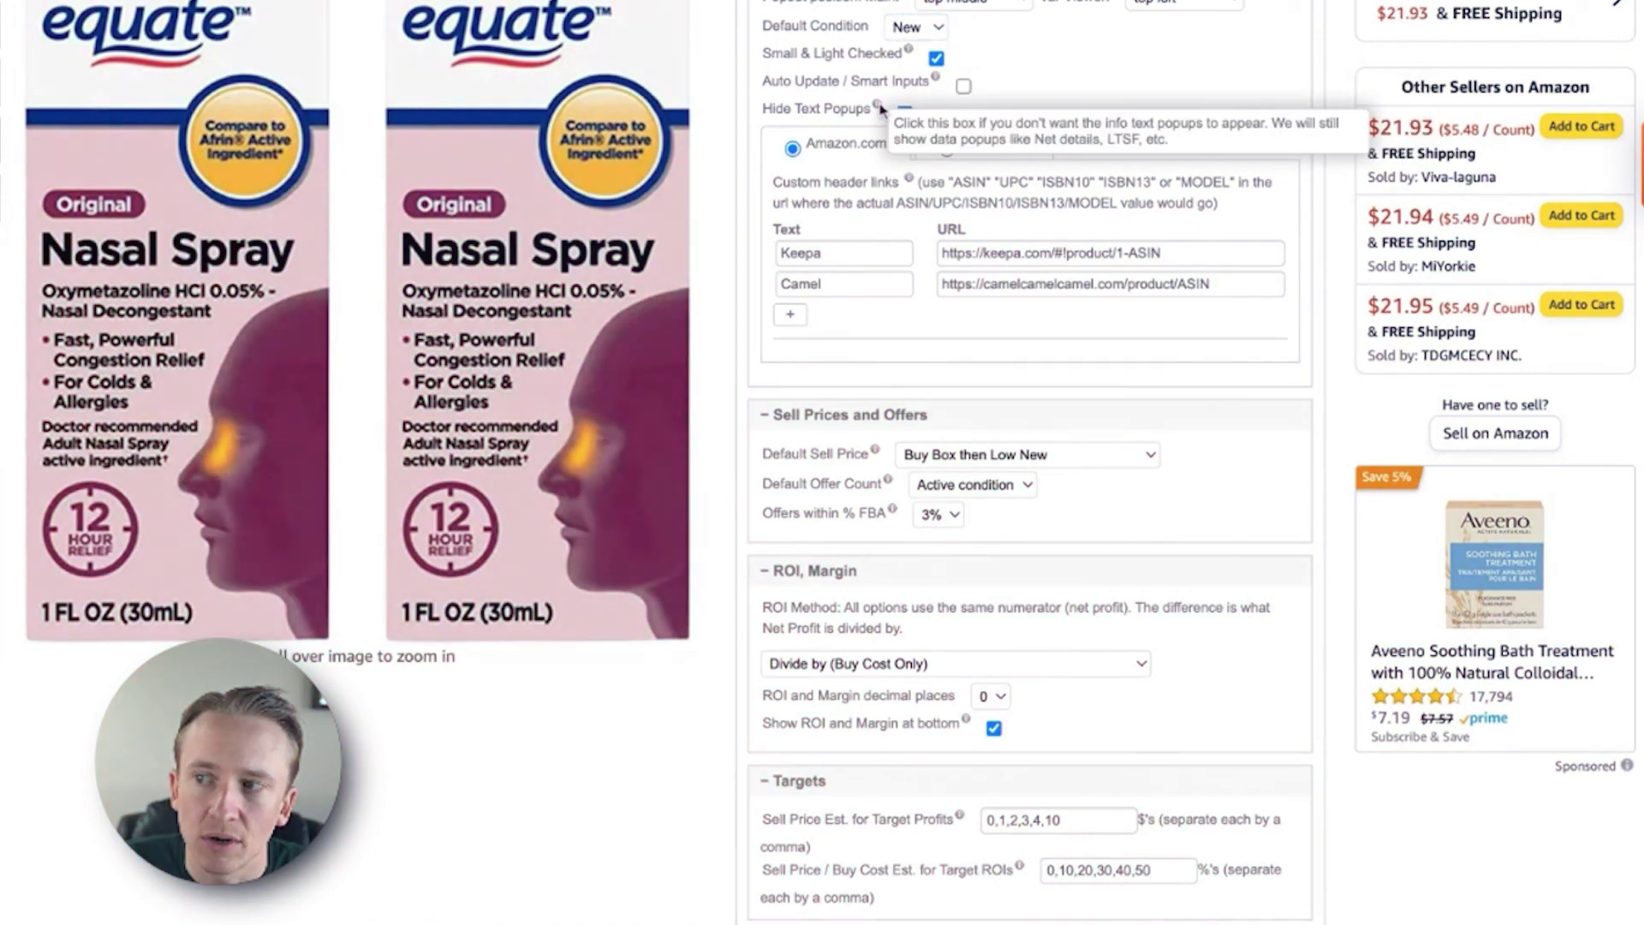
scroll(880, 108, up, 10)
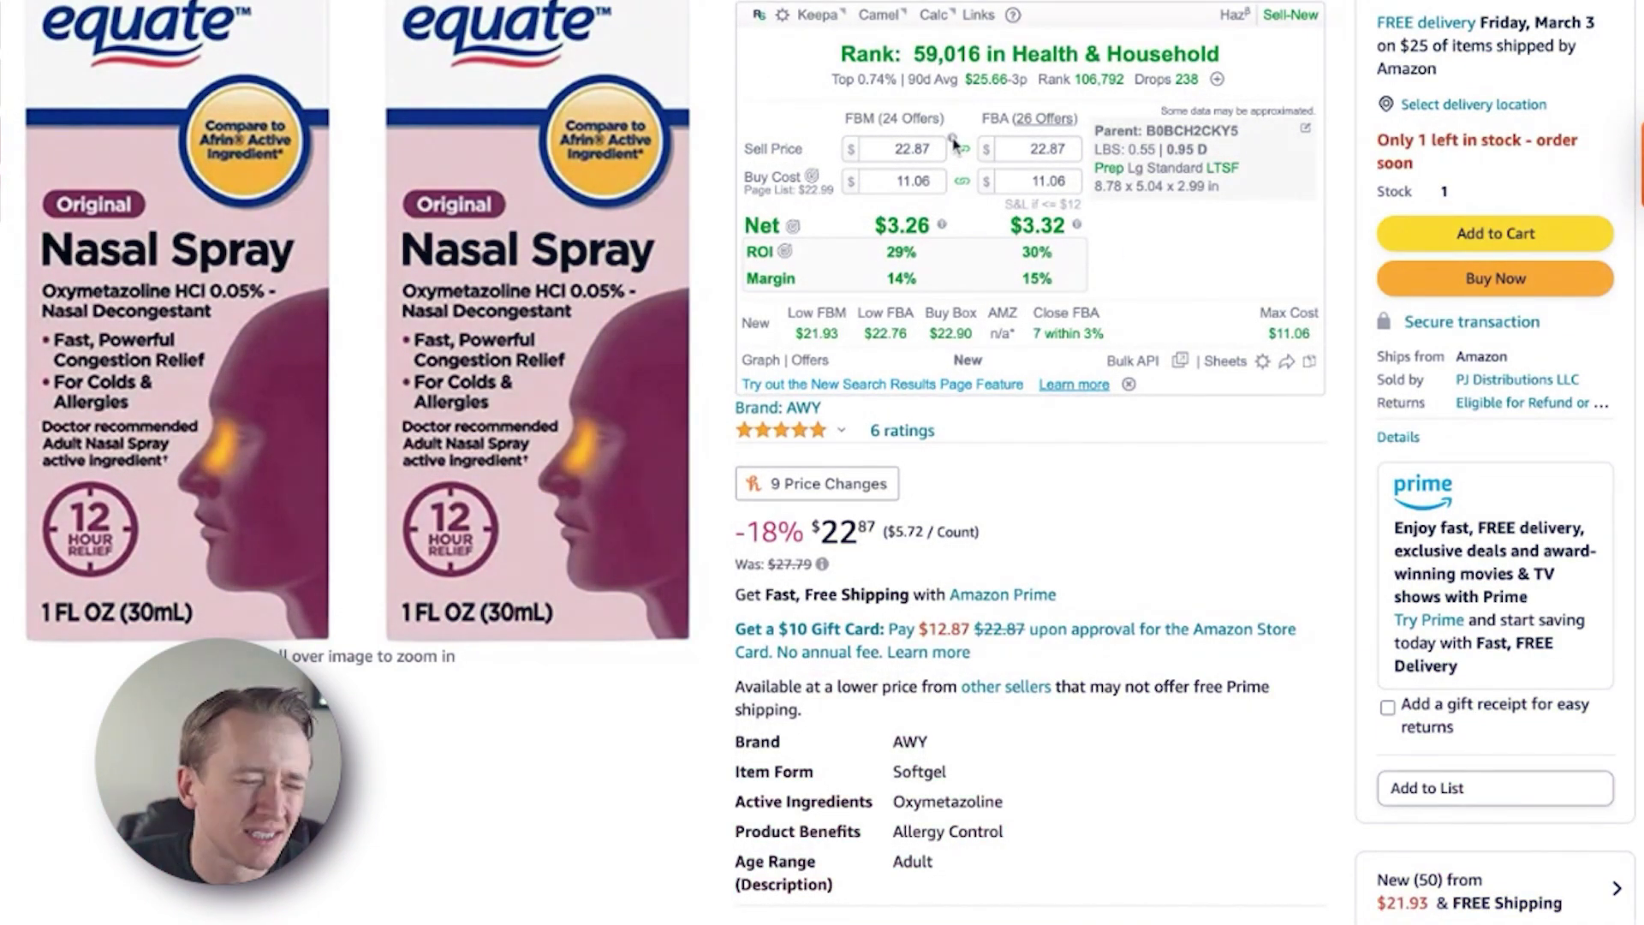
click(783, 14)
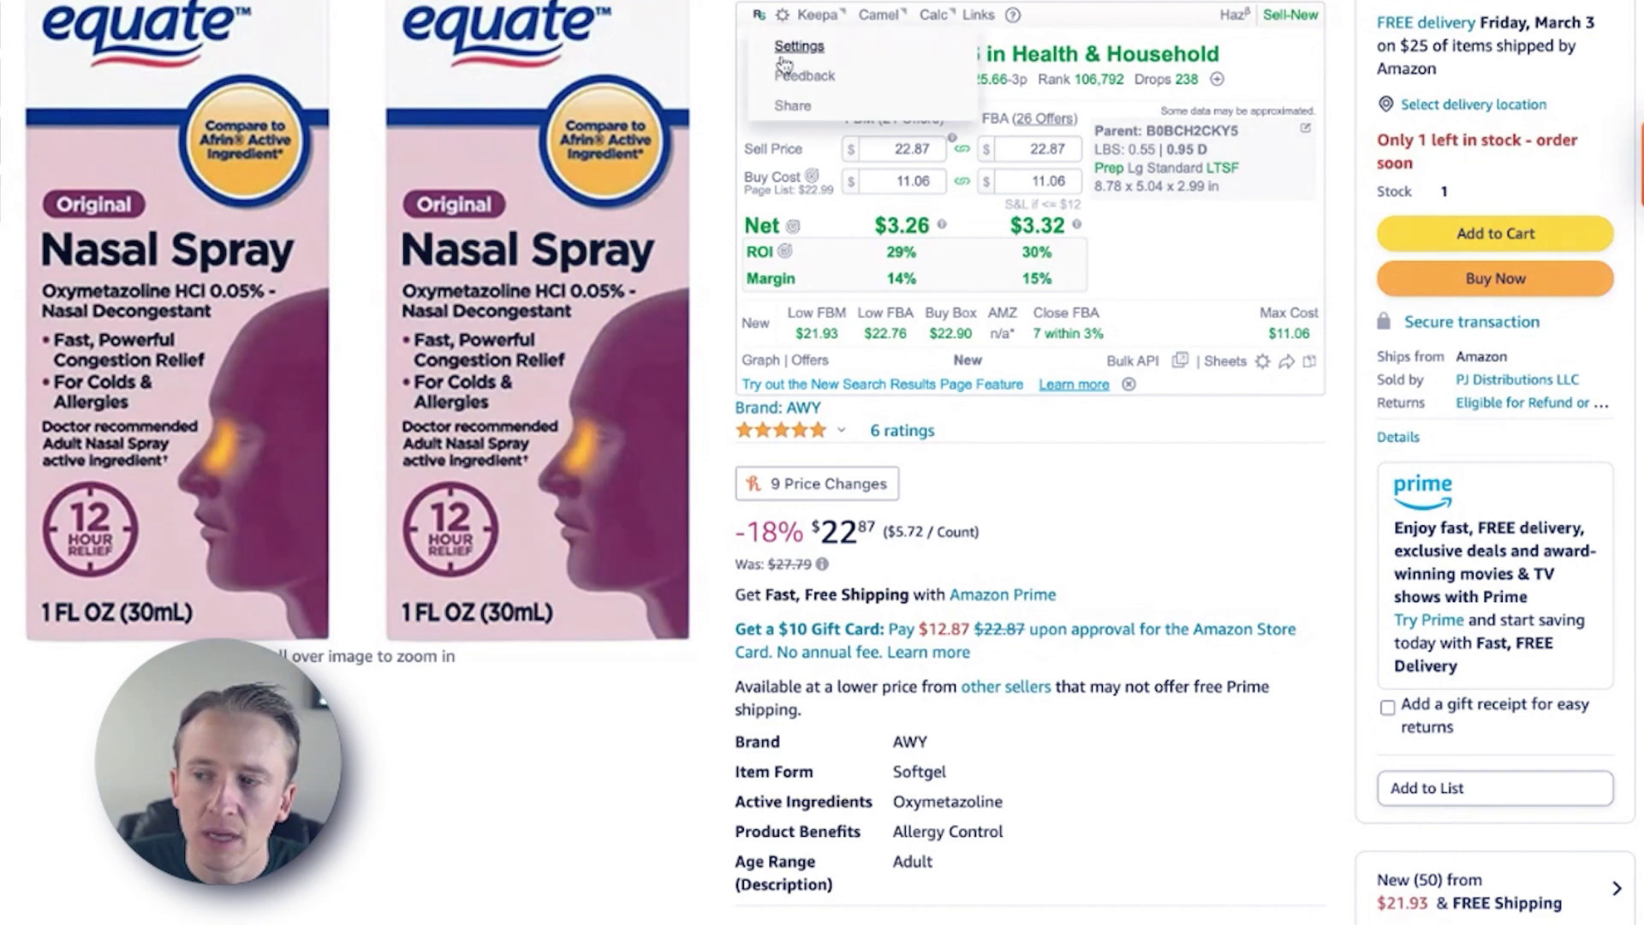
click(788, 47)
scroll(838, 222, down, 9)
click(905, 254)
click(905, 253)
scroll(891, 253, down, 1)
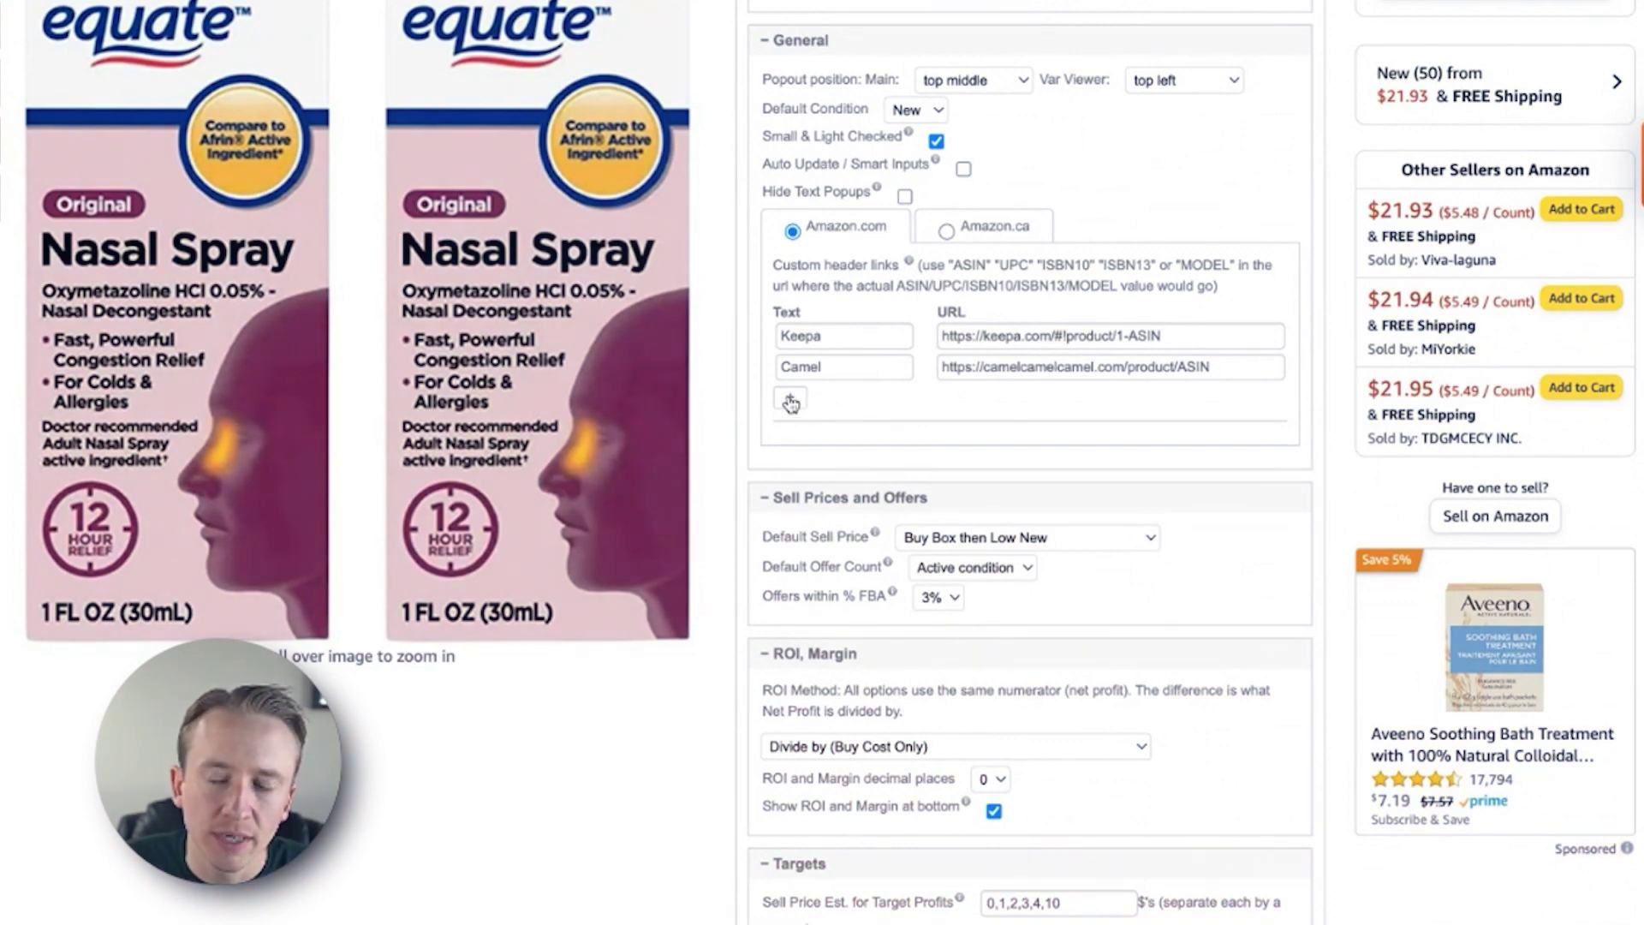
scroll(995, 344, down, 2)
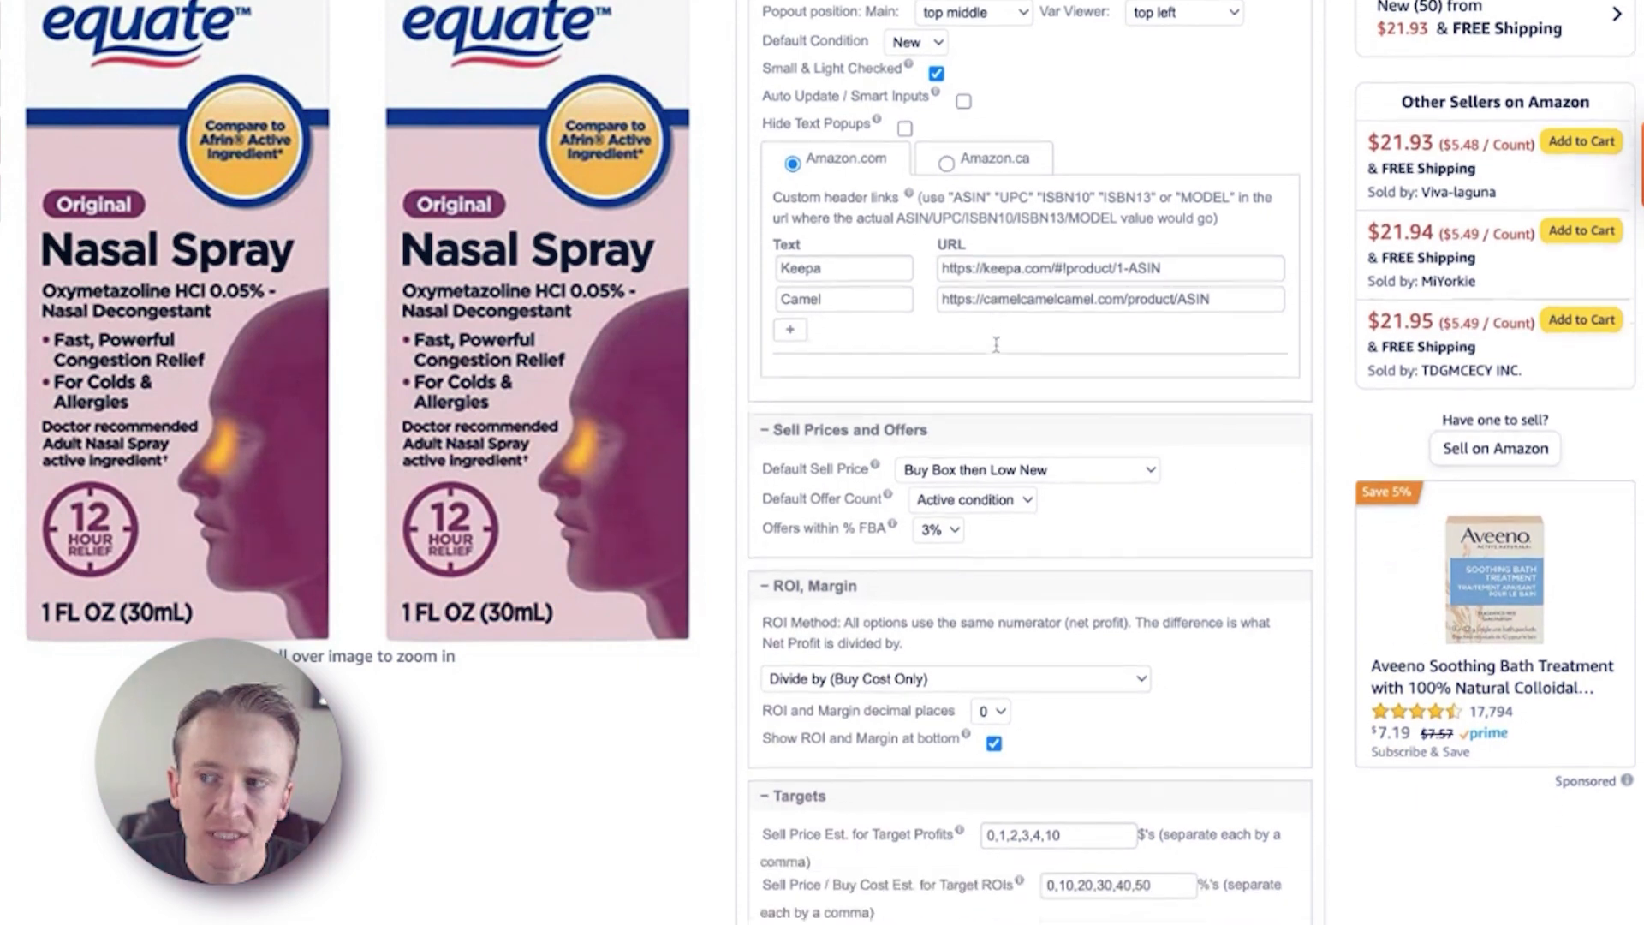
scroll(996, 344, down, 1)
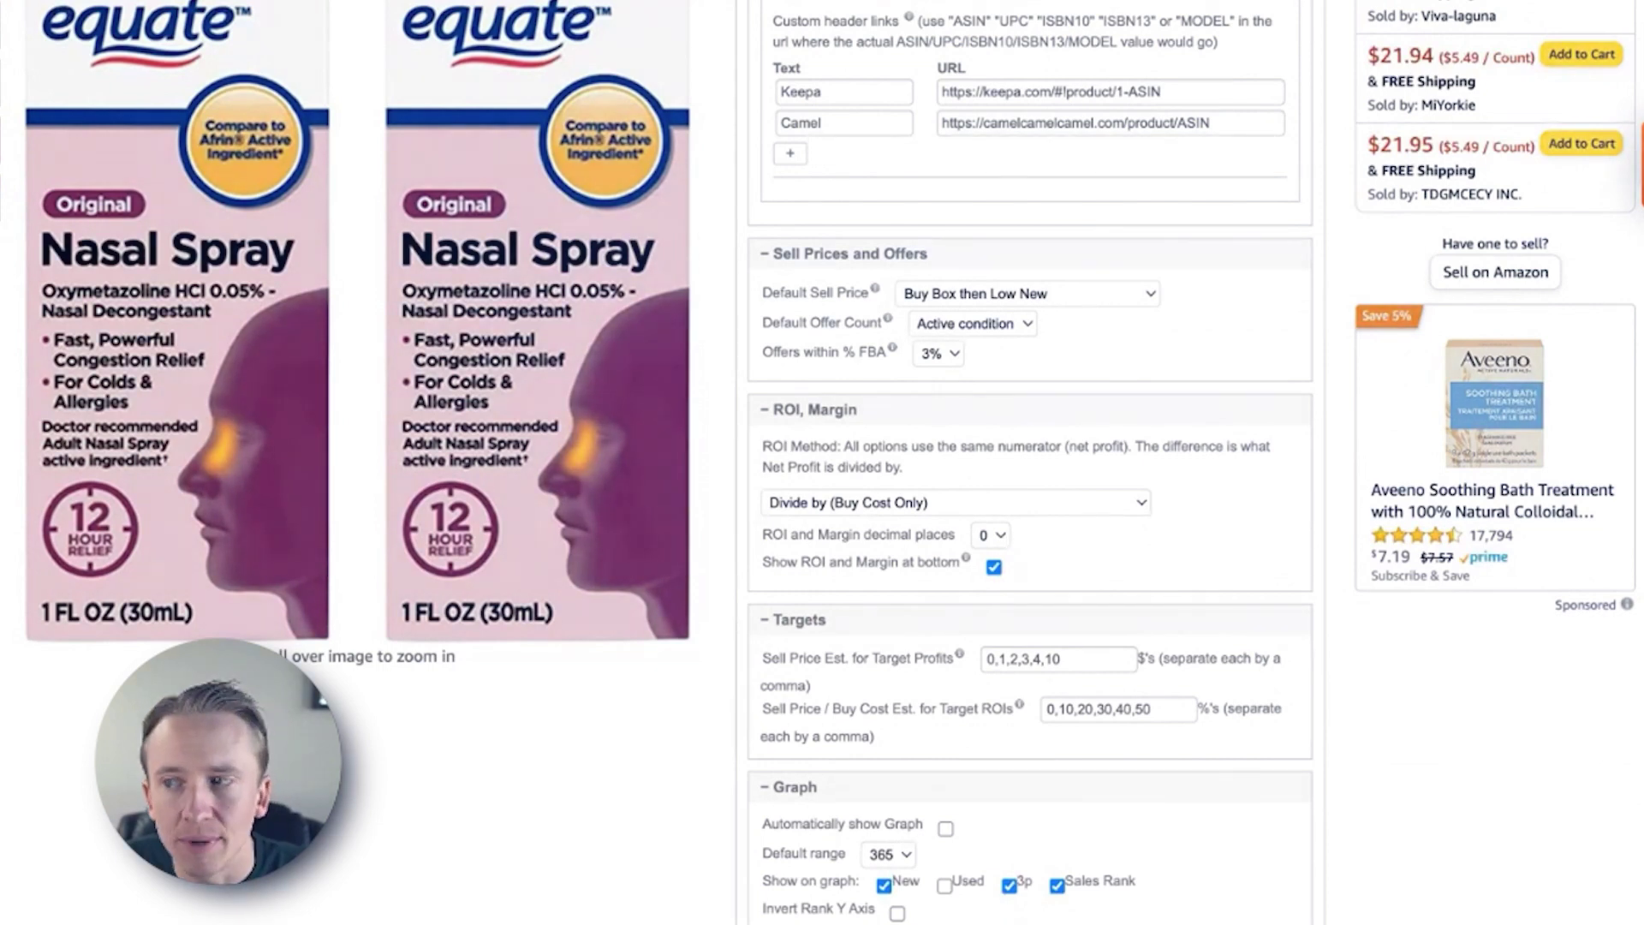
click(1043, 296)
scroll(1043, 254, down, 1)
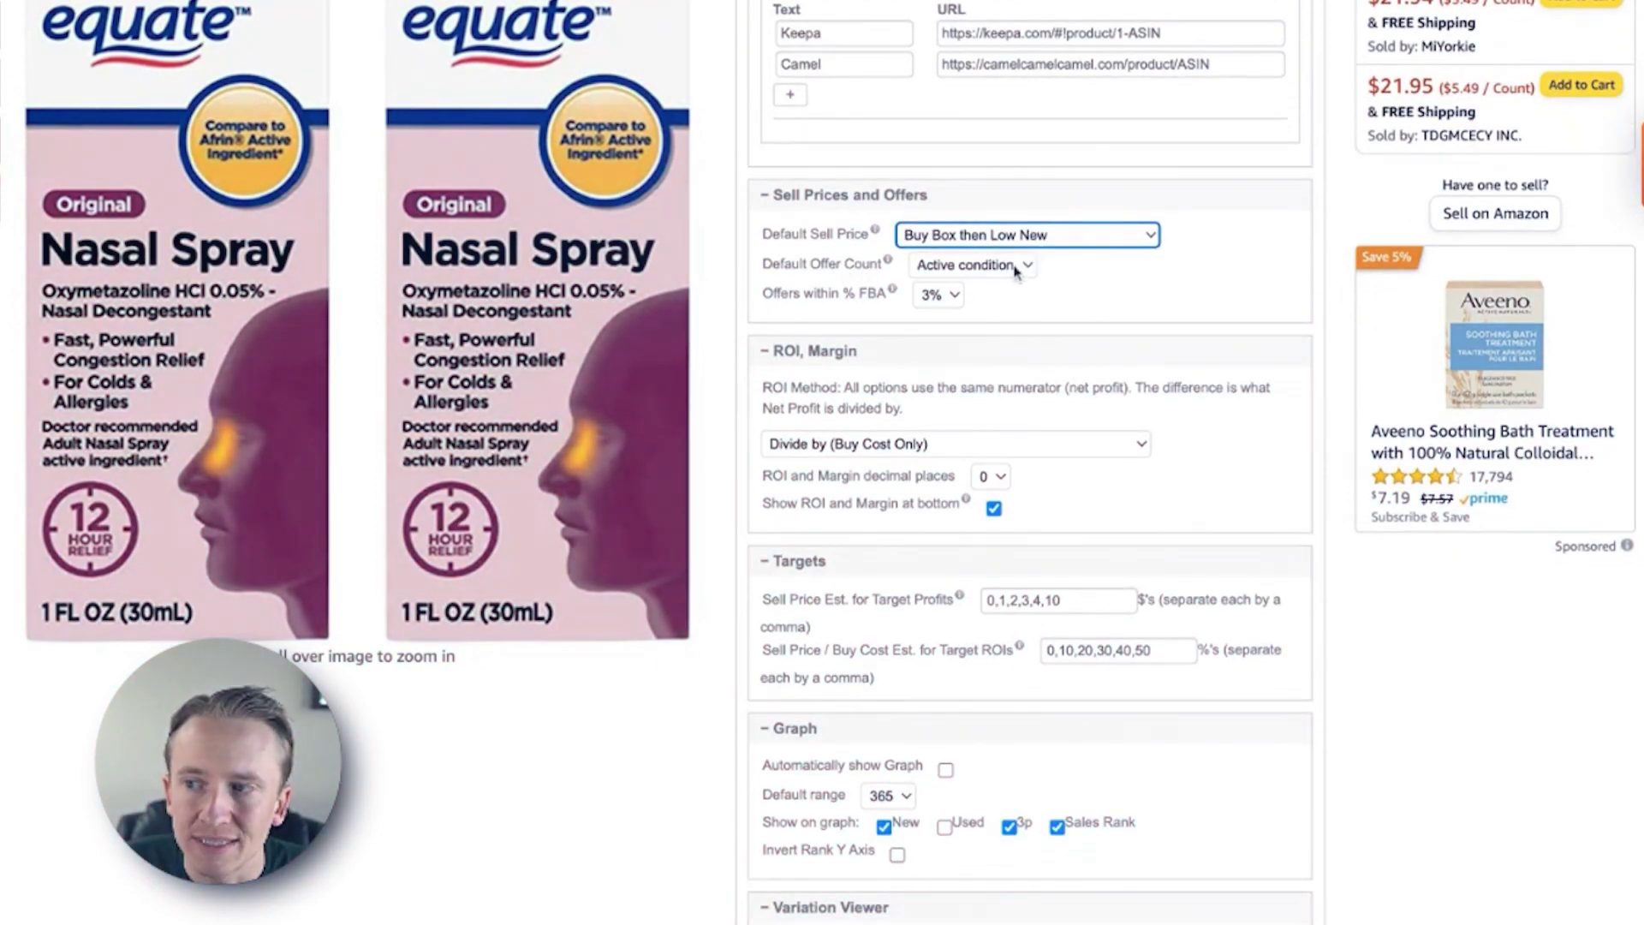
click(1017, 268)
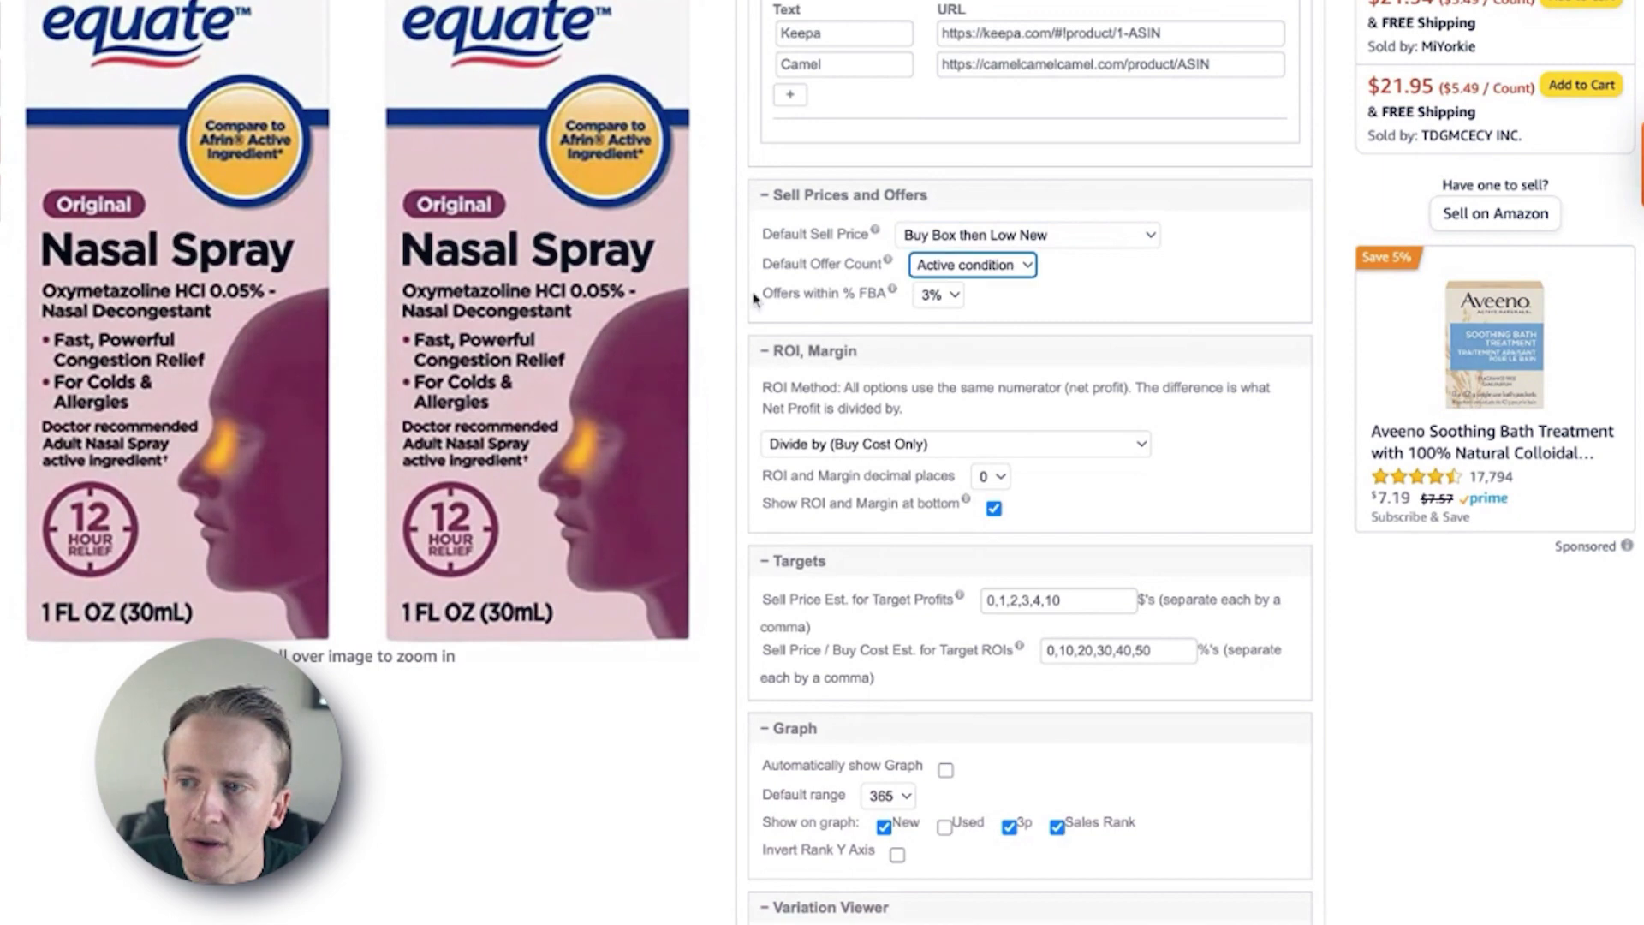
click(946, 304)
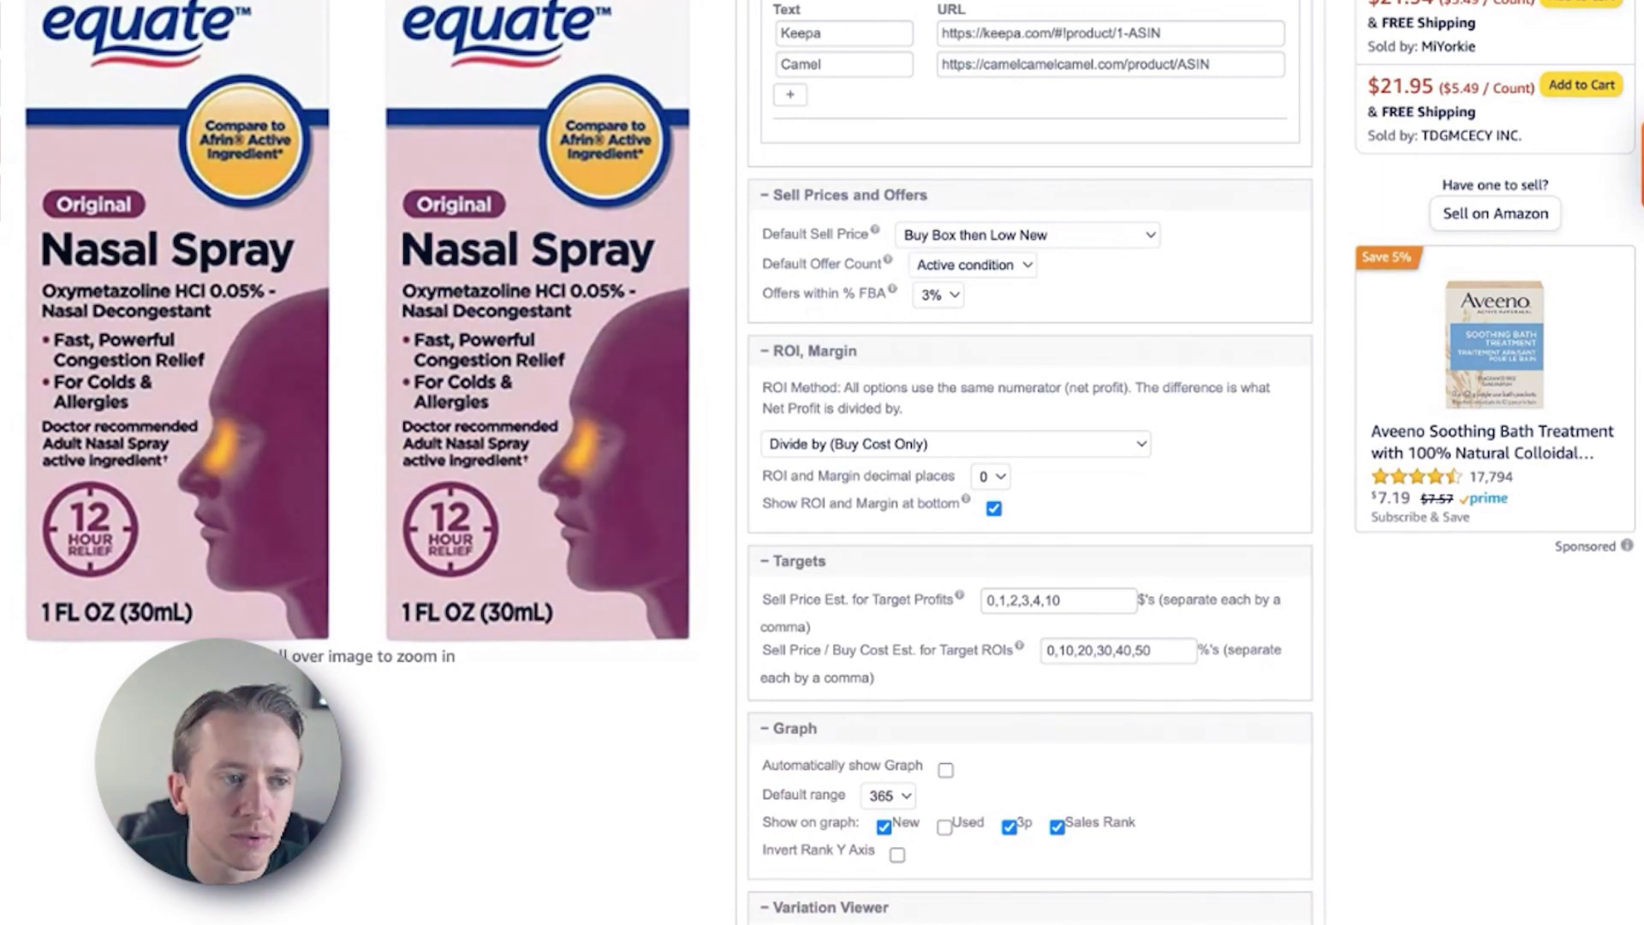
key(Tab)
scroll(975, 310, down, 1)
scroll(975, 310, down, 3)
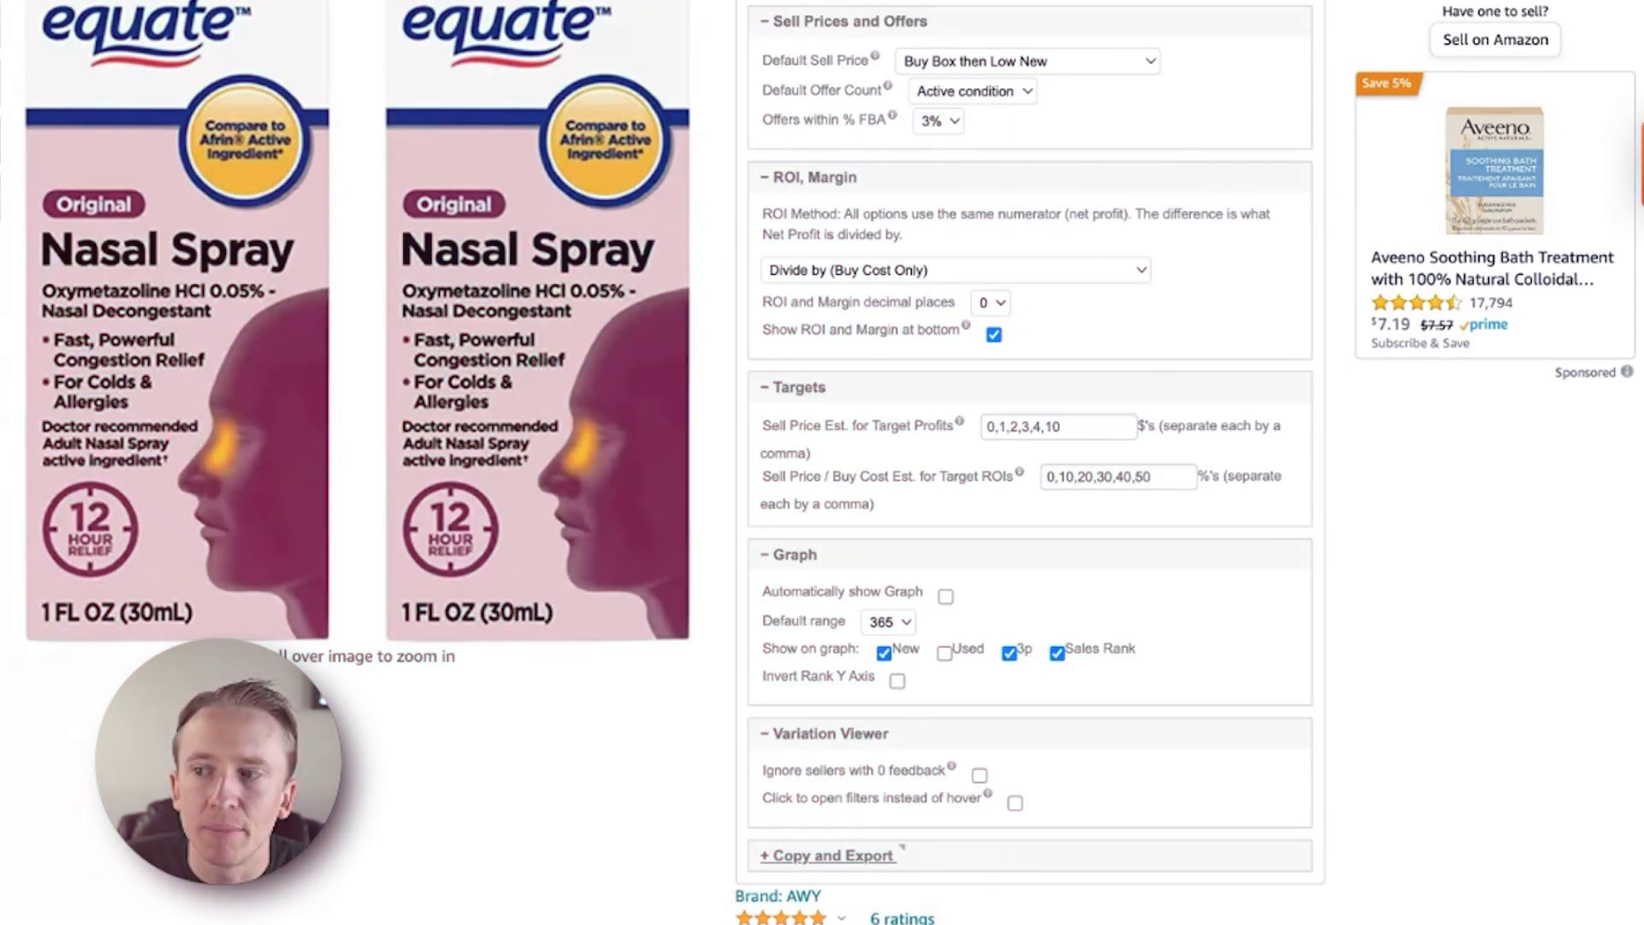
click(925, 270)
click(924, 278)
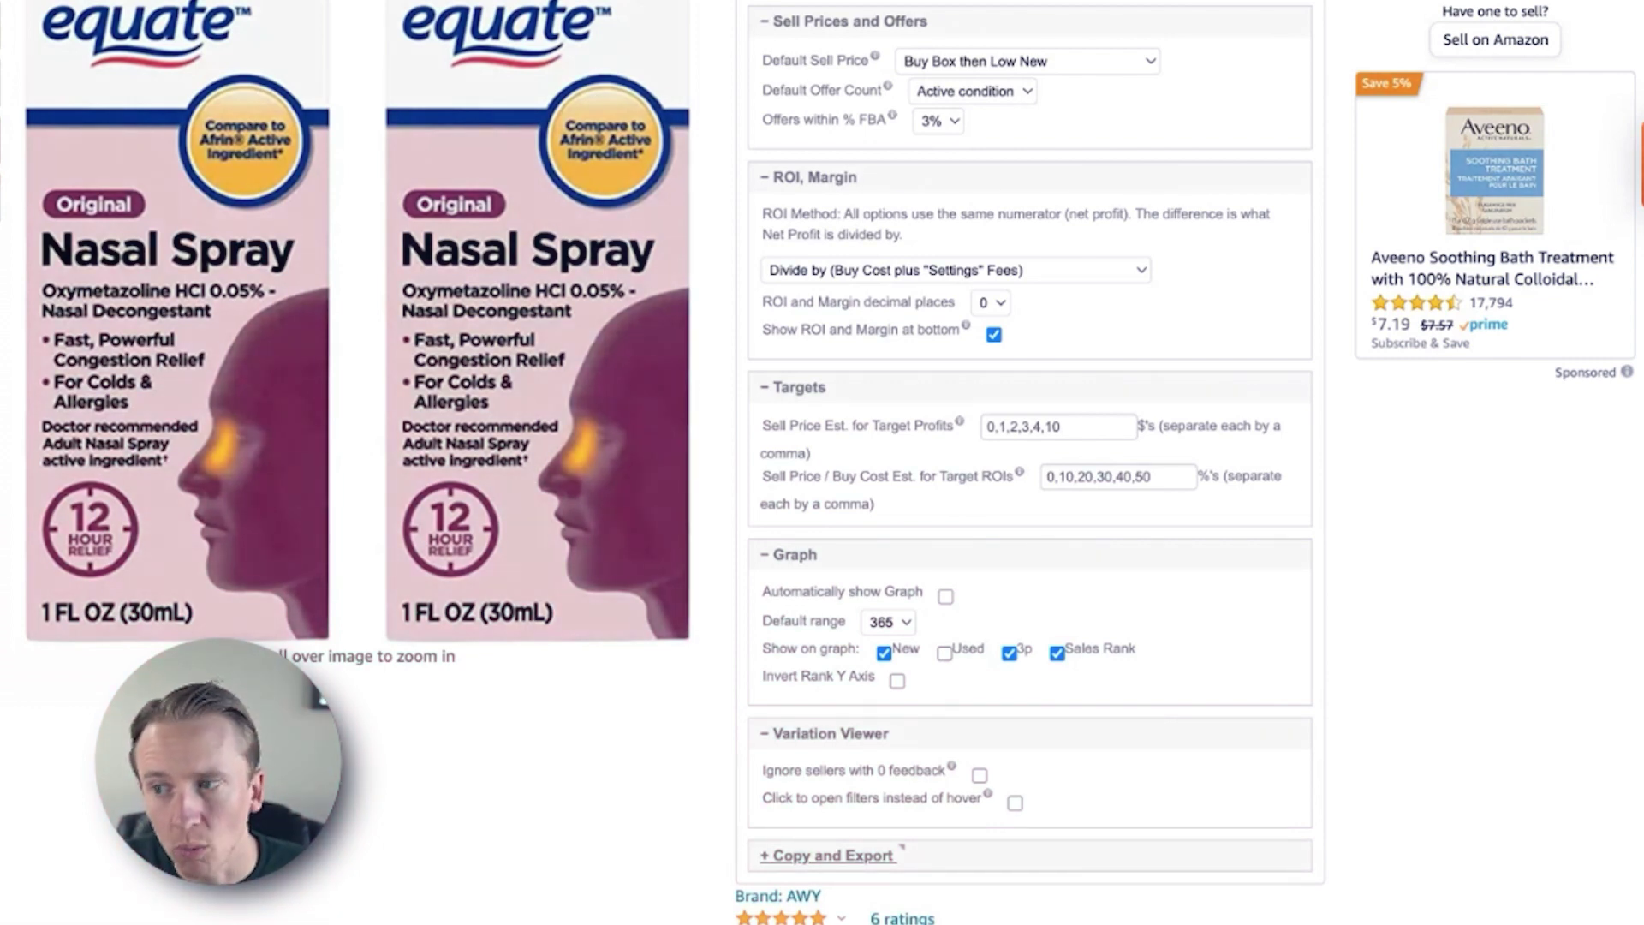
click(955, 269)
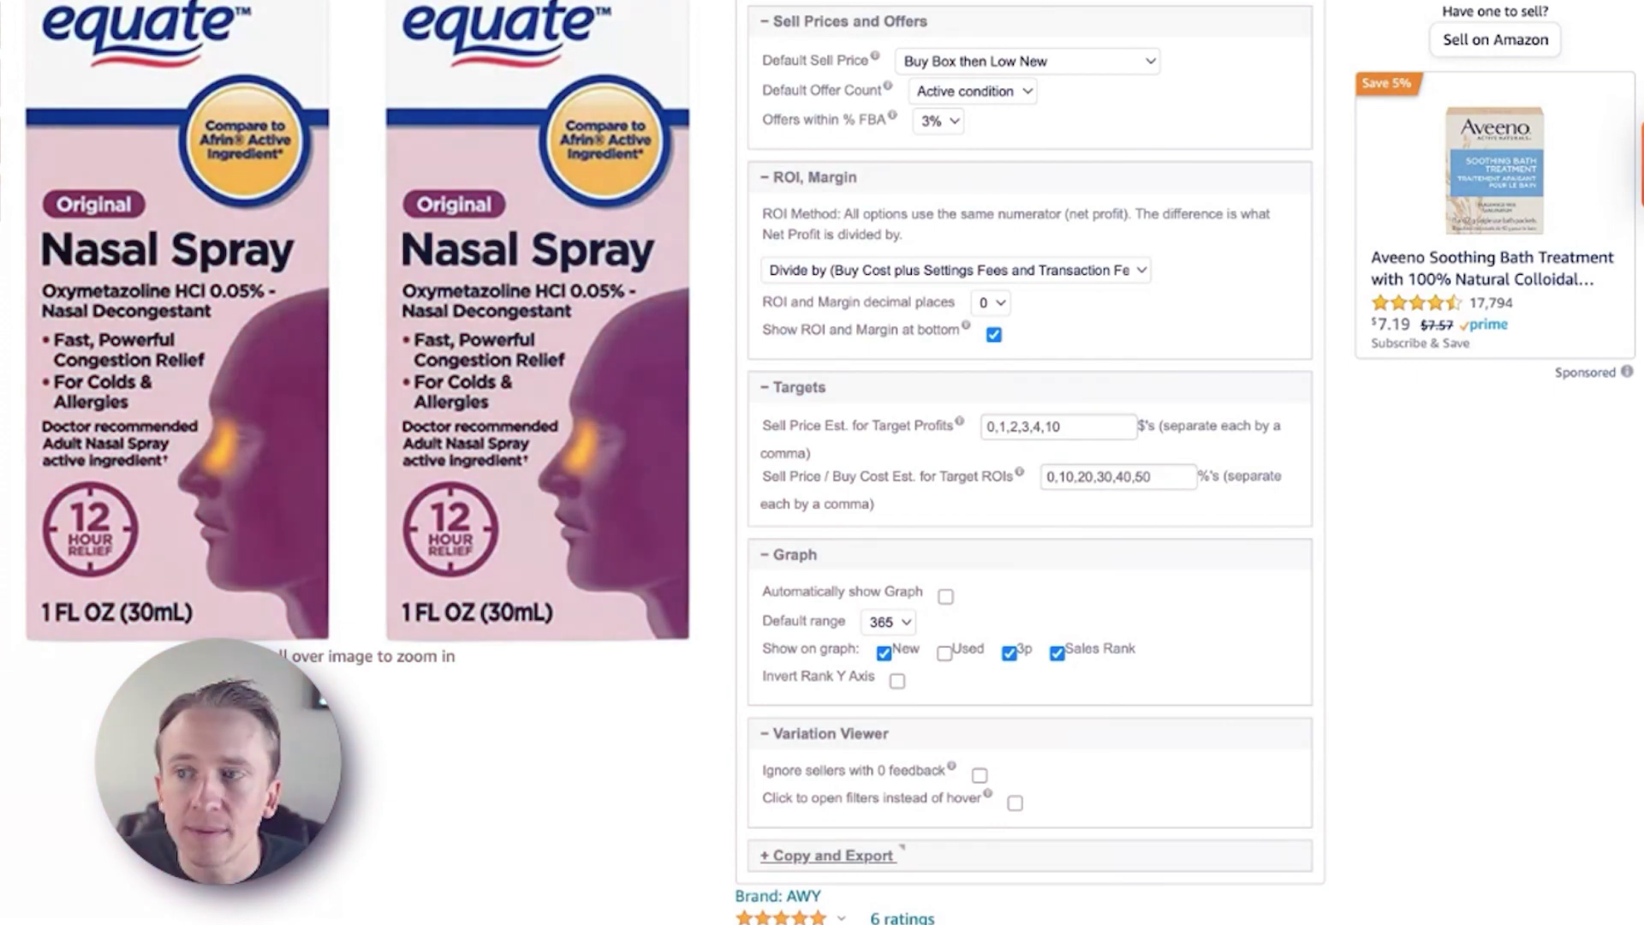
click(891, 270)
click(893, 300)
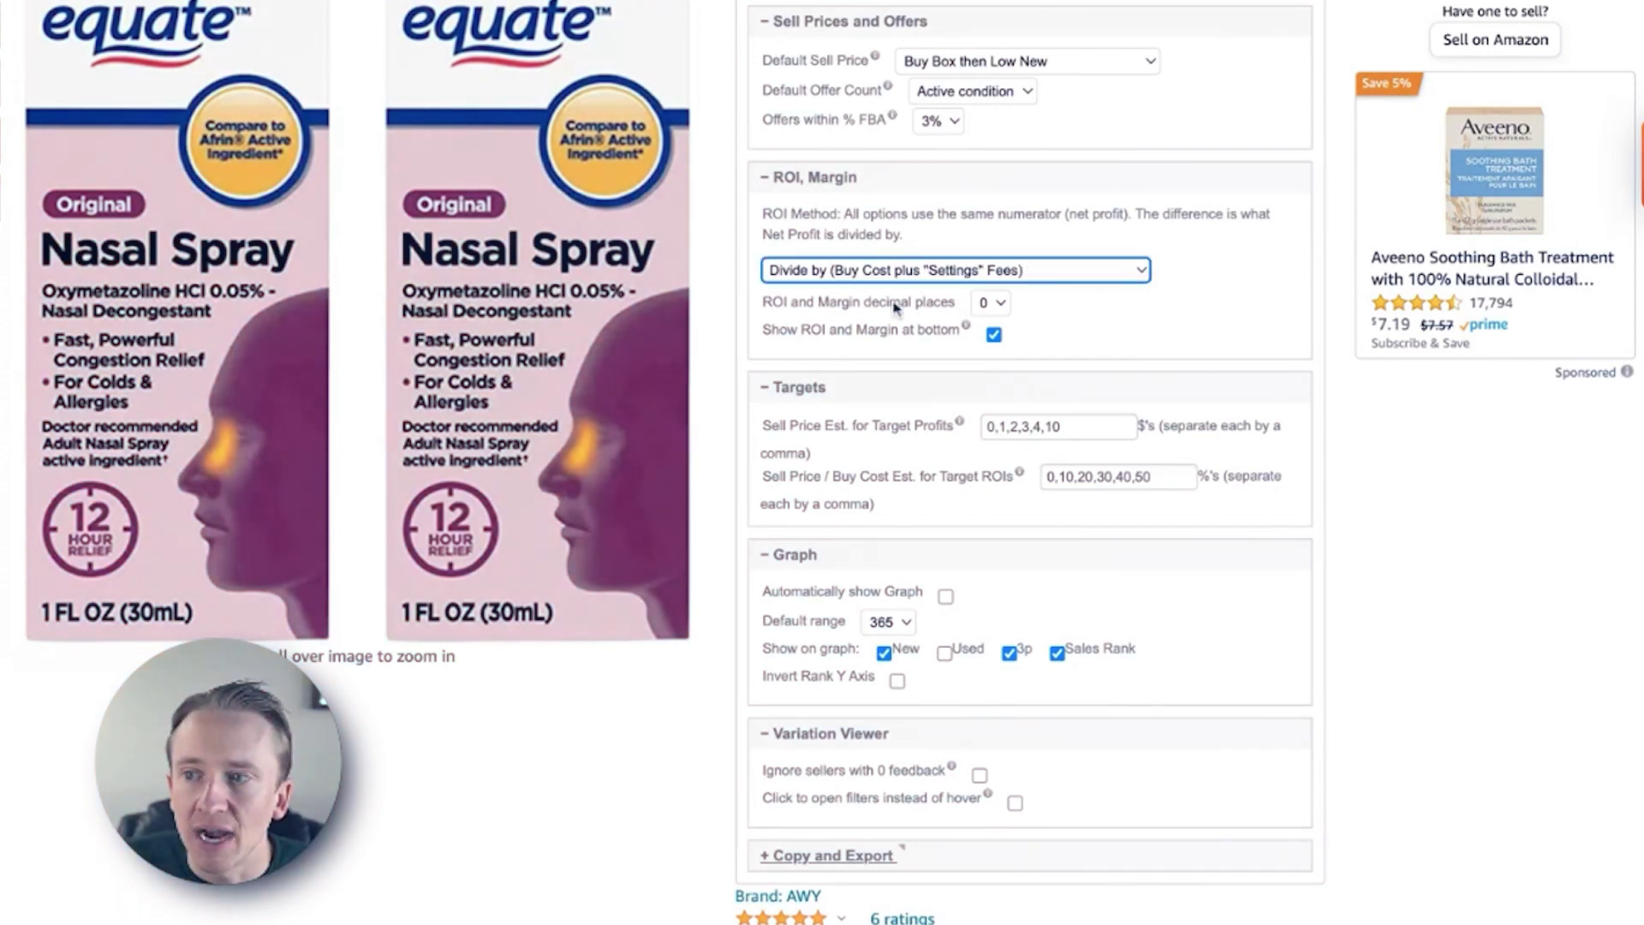
click(965, 274)
click(908, 237)
scroll(1071, 321, down, 1)
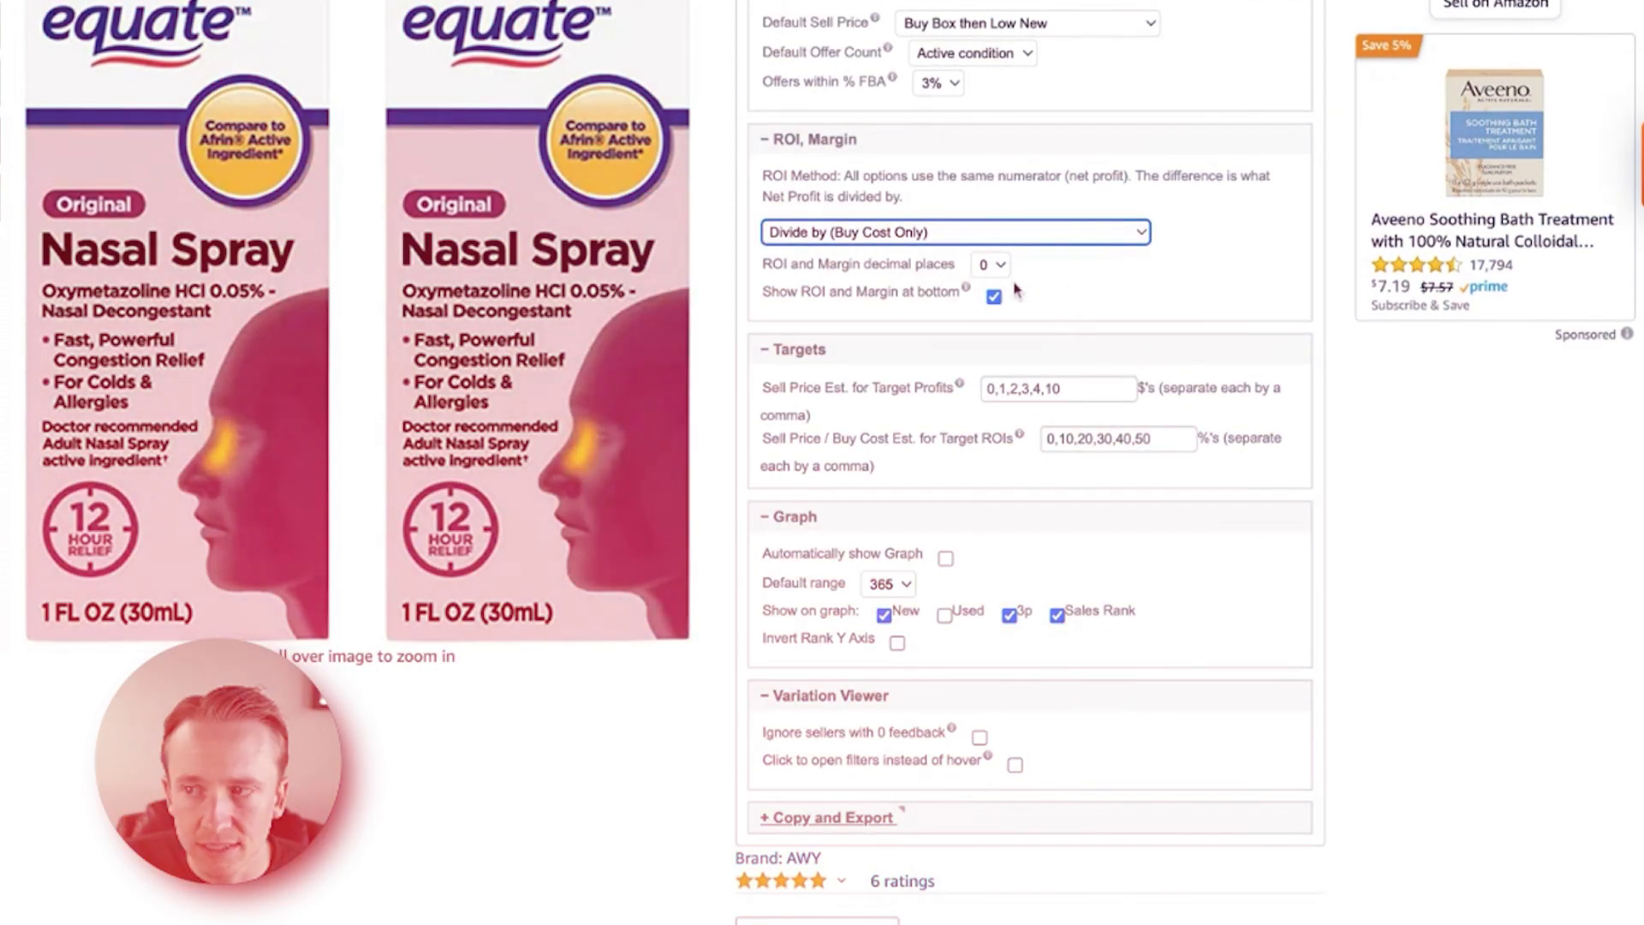
scroll(1019, 287, down, 1)
scroll(837, 274, down, 1)
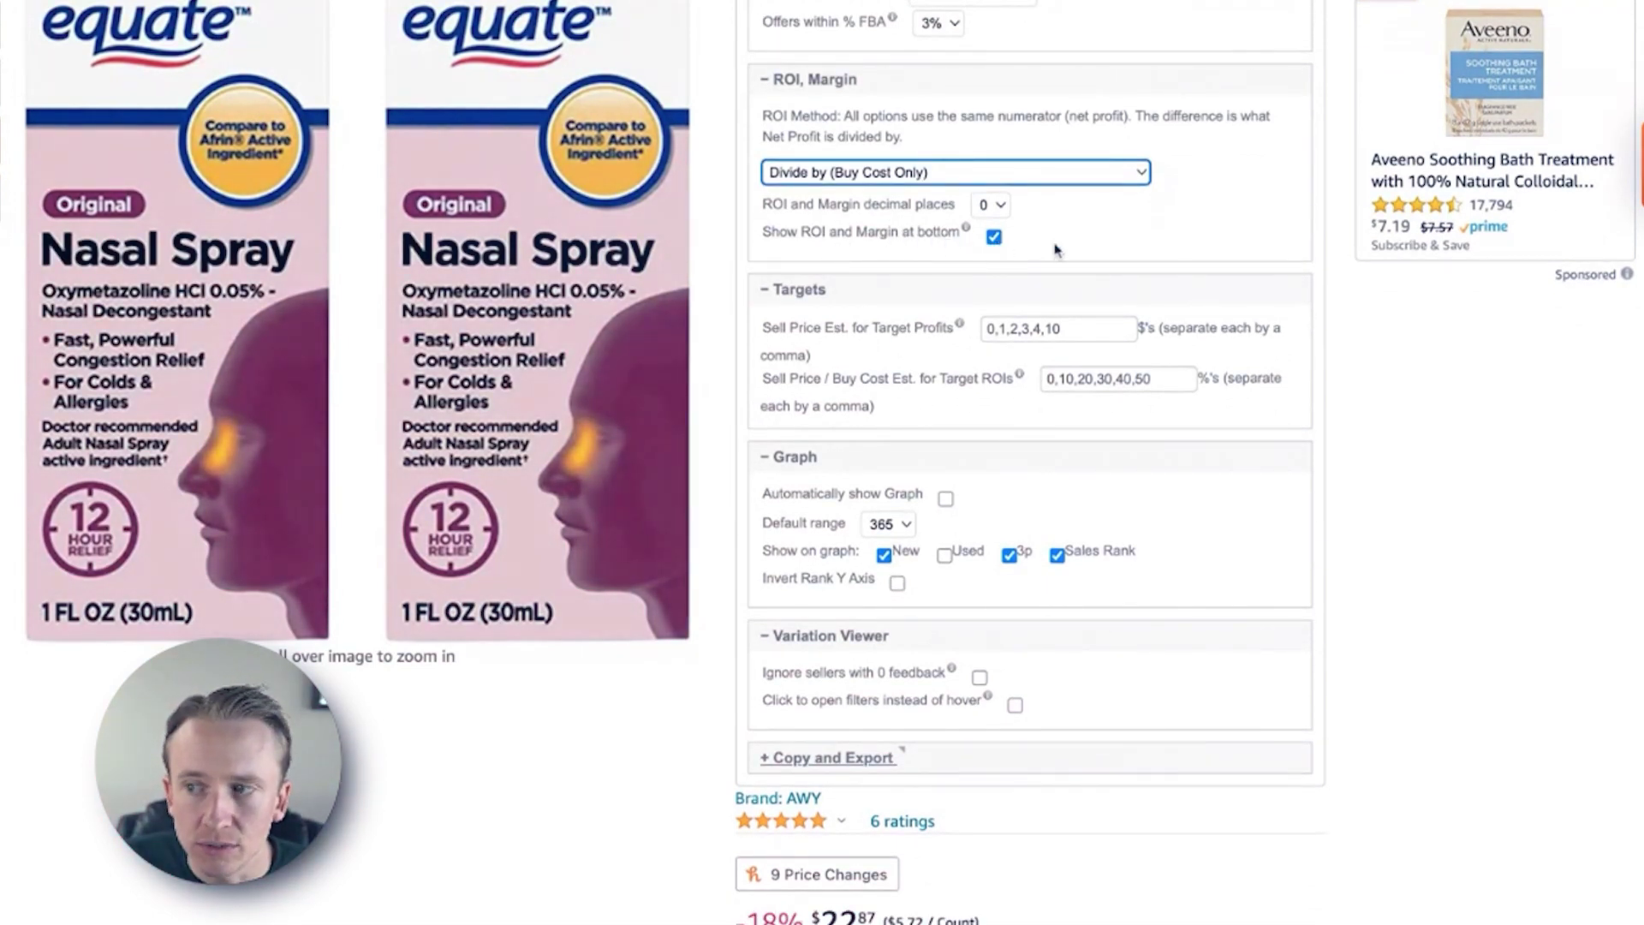
scroll(1050, 249, down, 3)
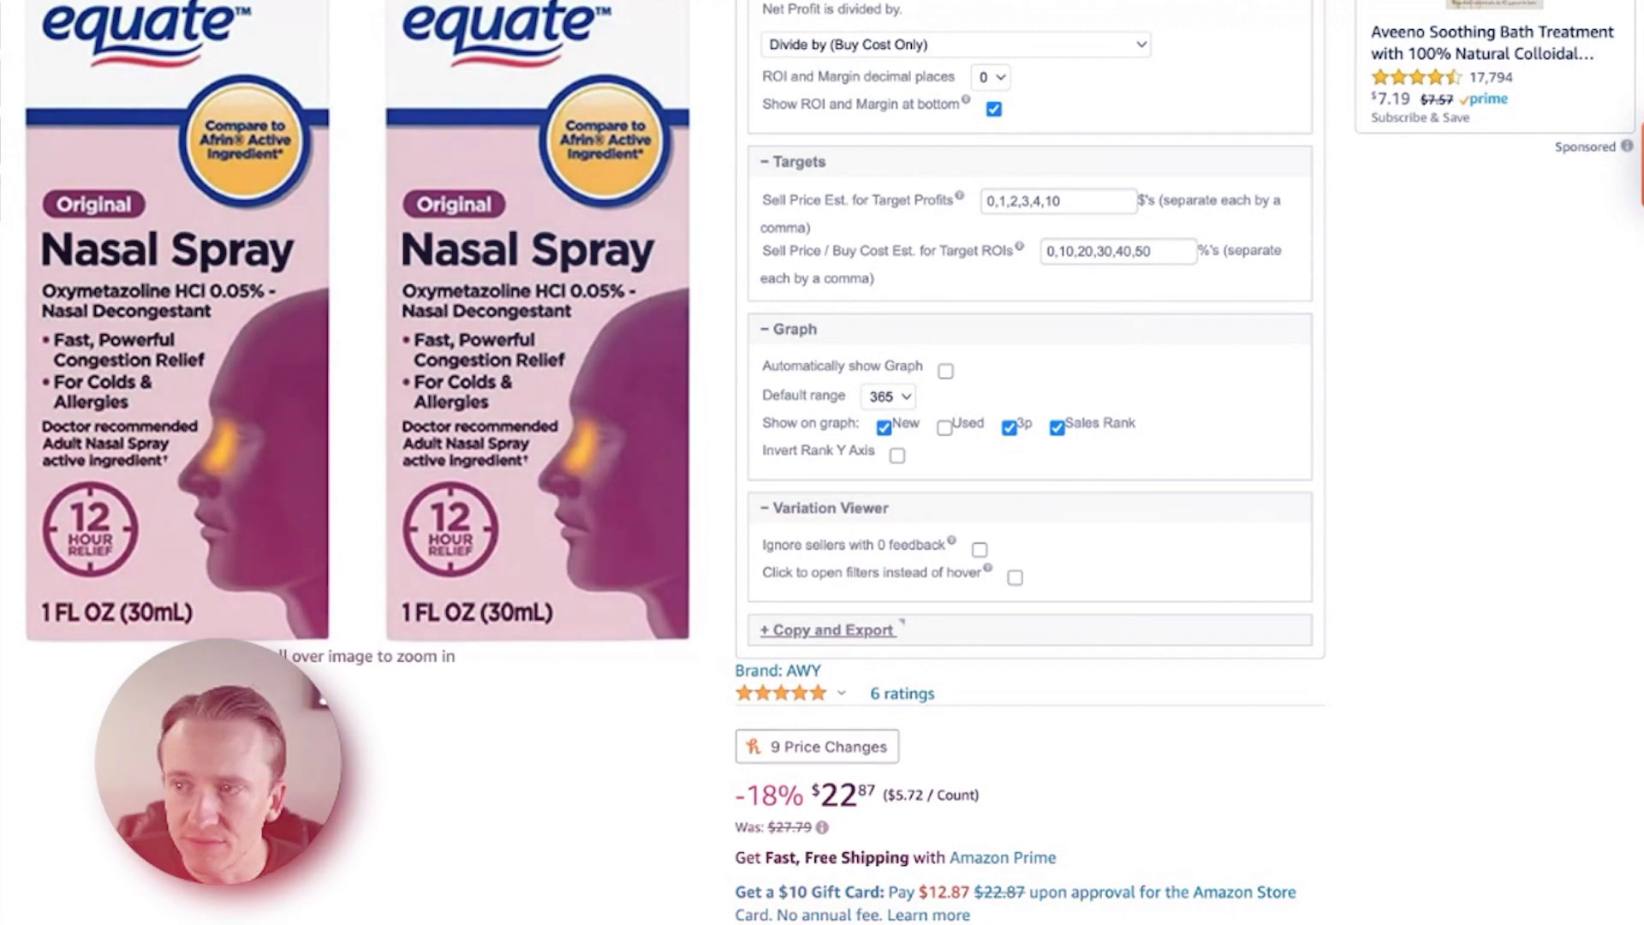
scroll(977, 237, down, 1)
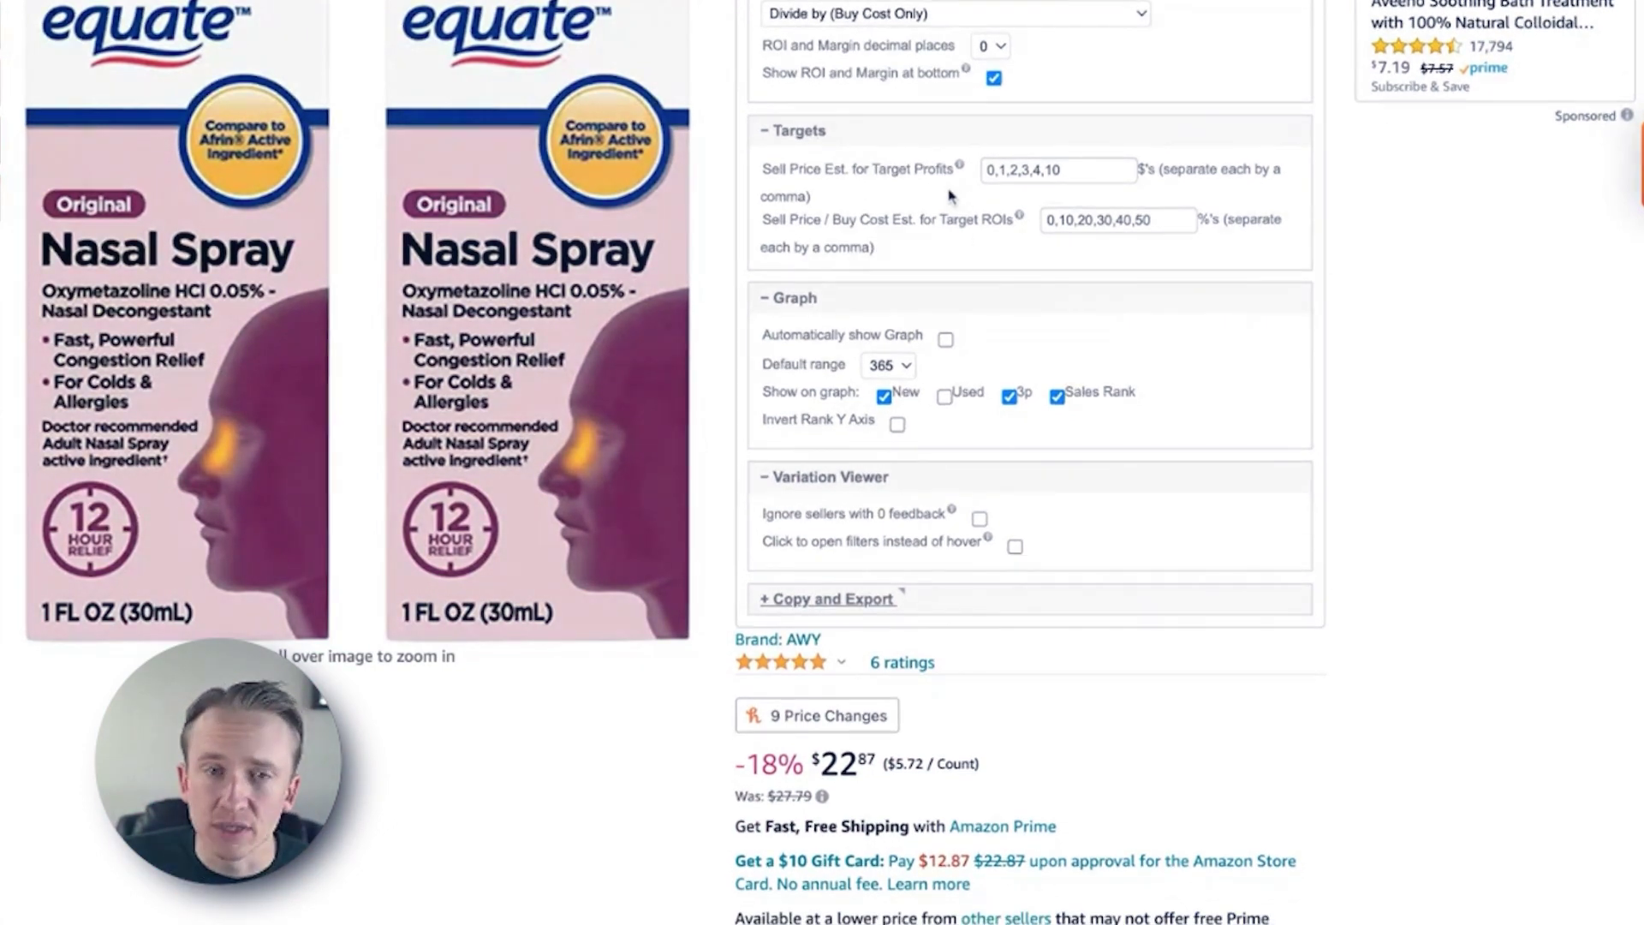
scroll(949, 196, down, 1)
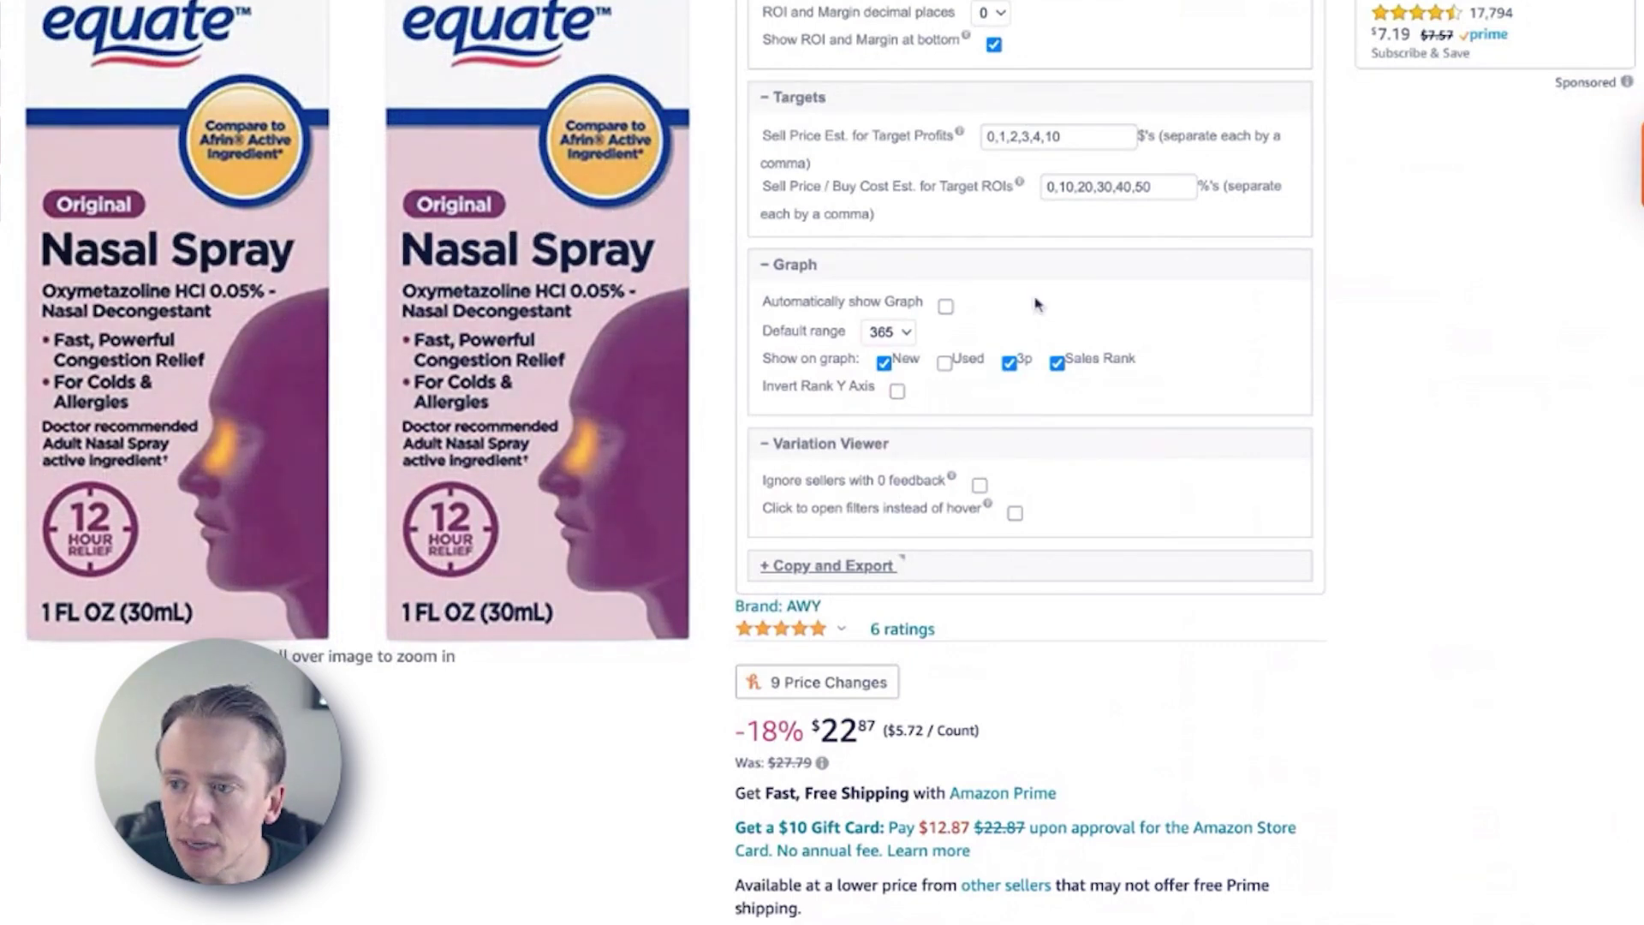
scroll(1028, 295, down, 1)
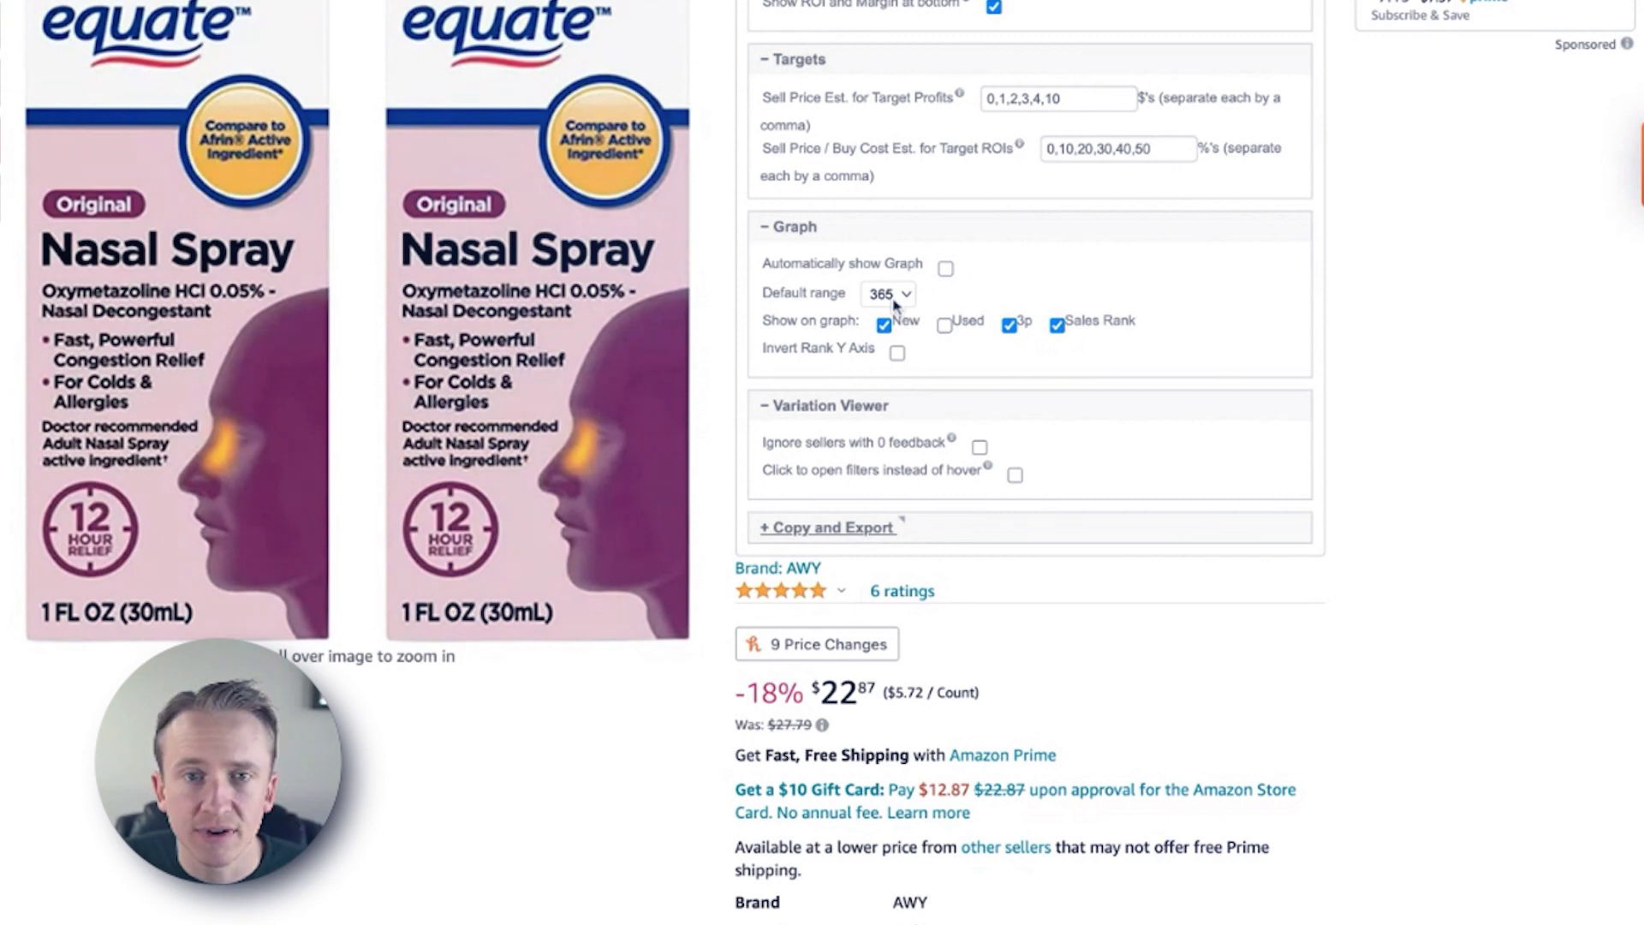
scroll(1011, 278, down, 1)
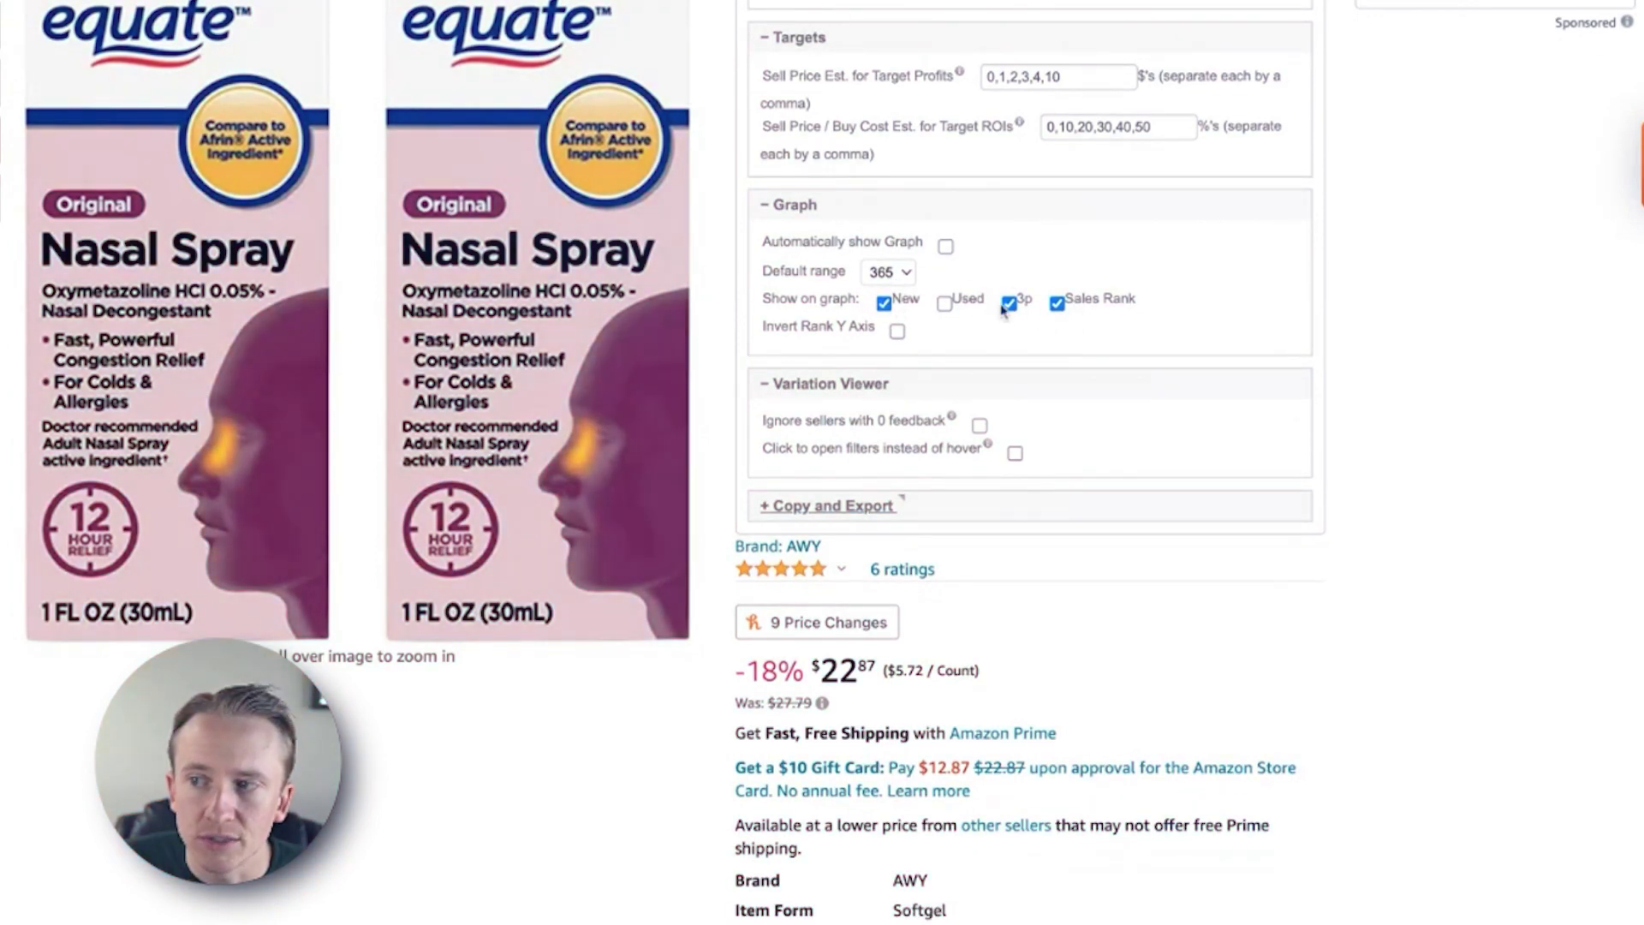
scroll(991, 337, down, 1)
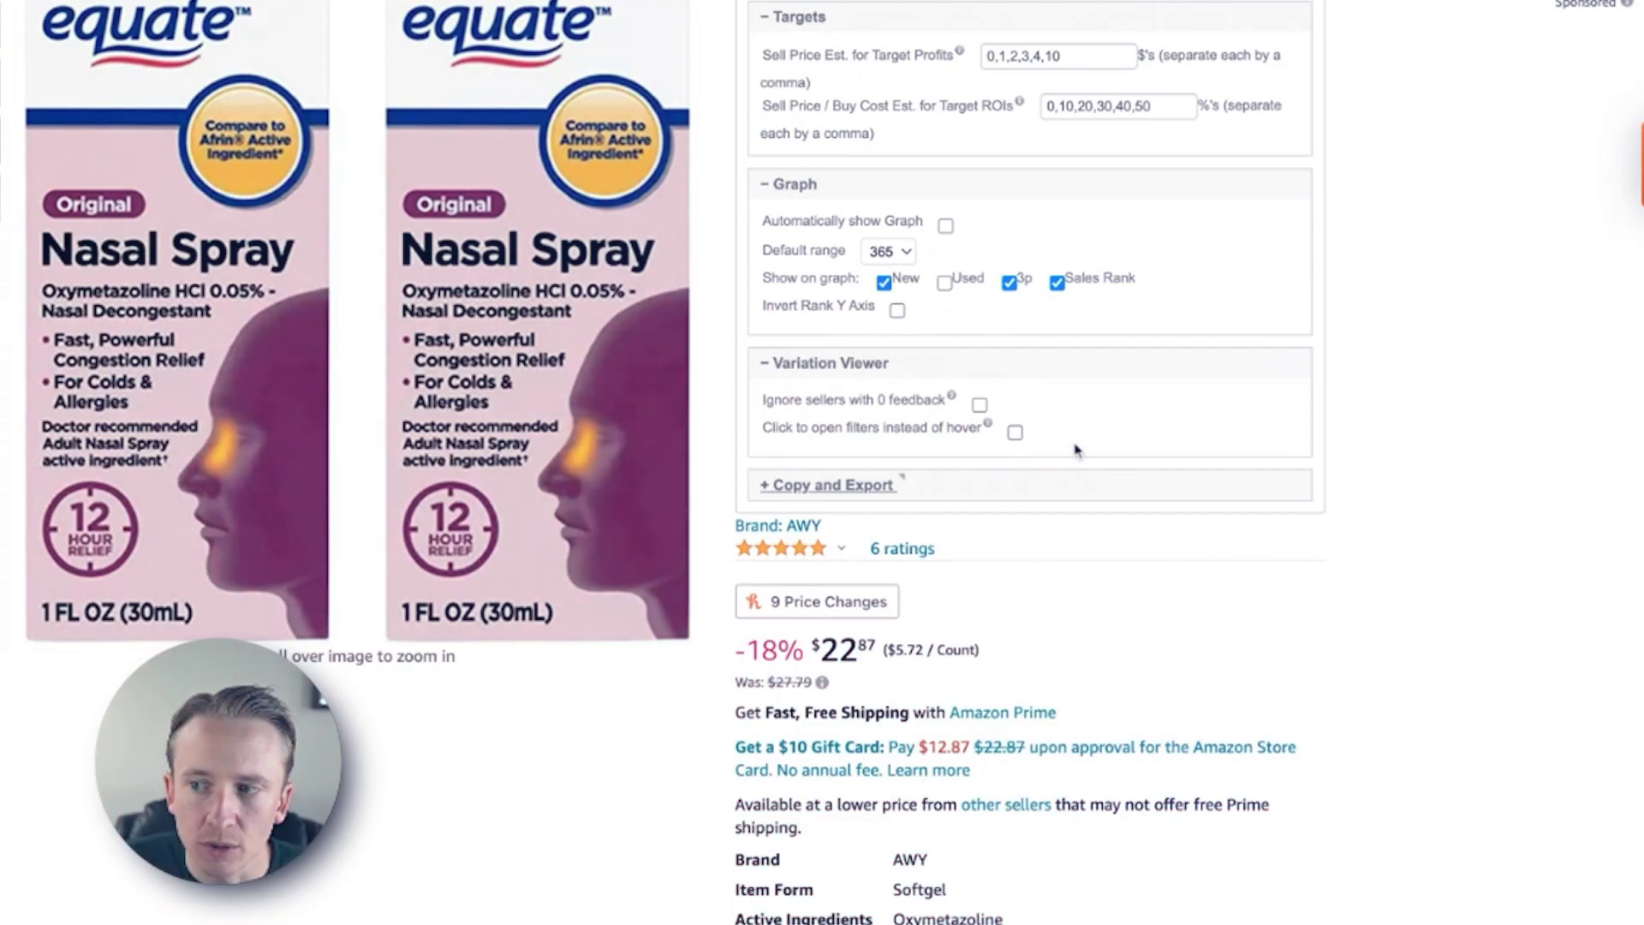
click(842, 495)
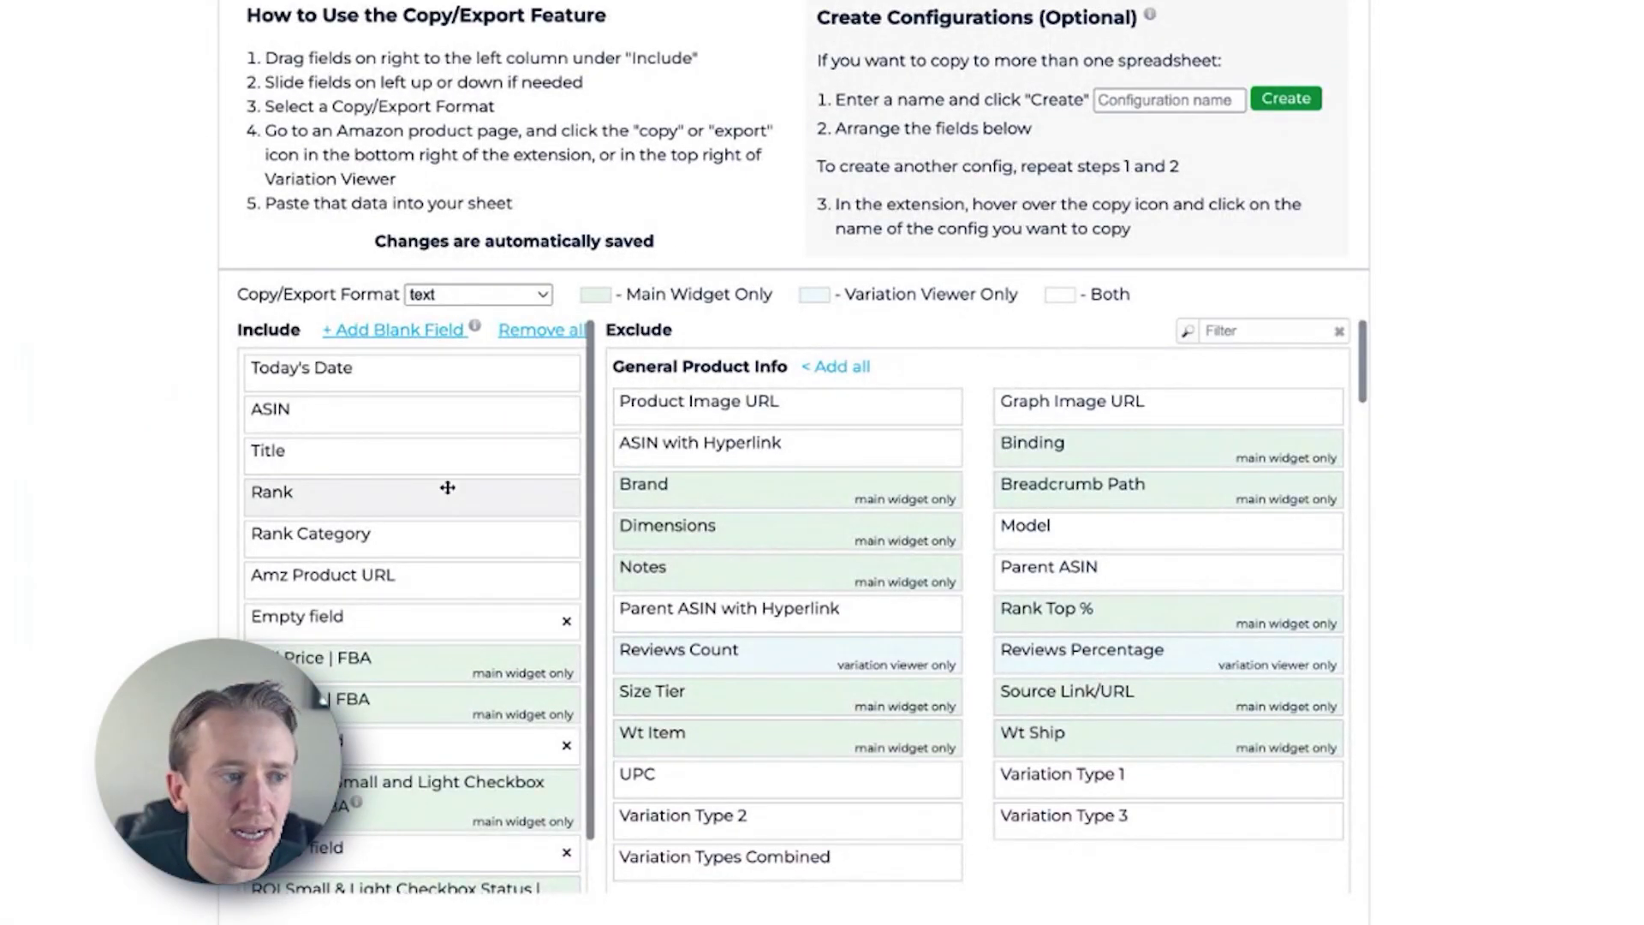
scroll(447, 488, down, 1)
scroll(673, 486, down, 10)
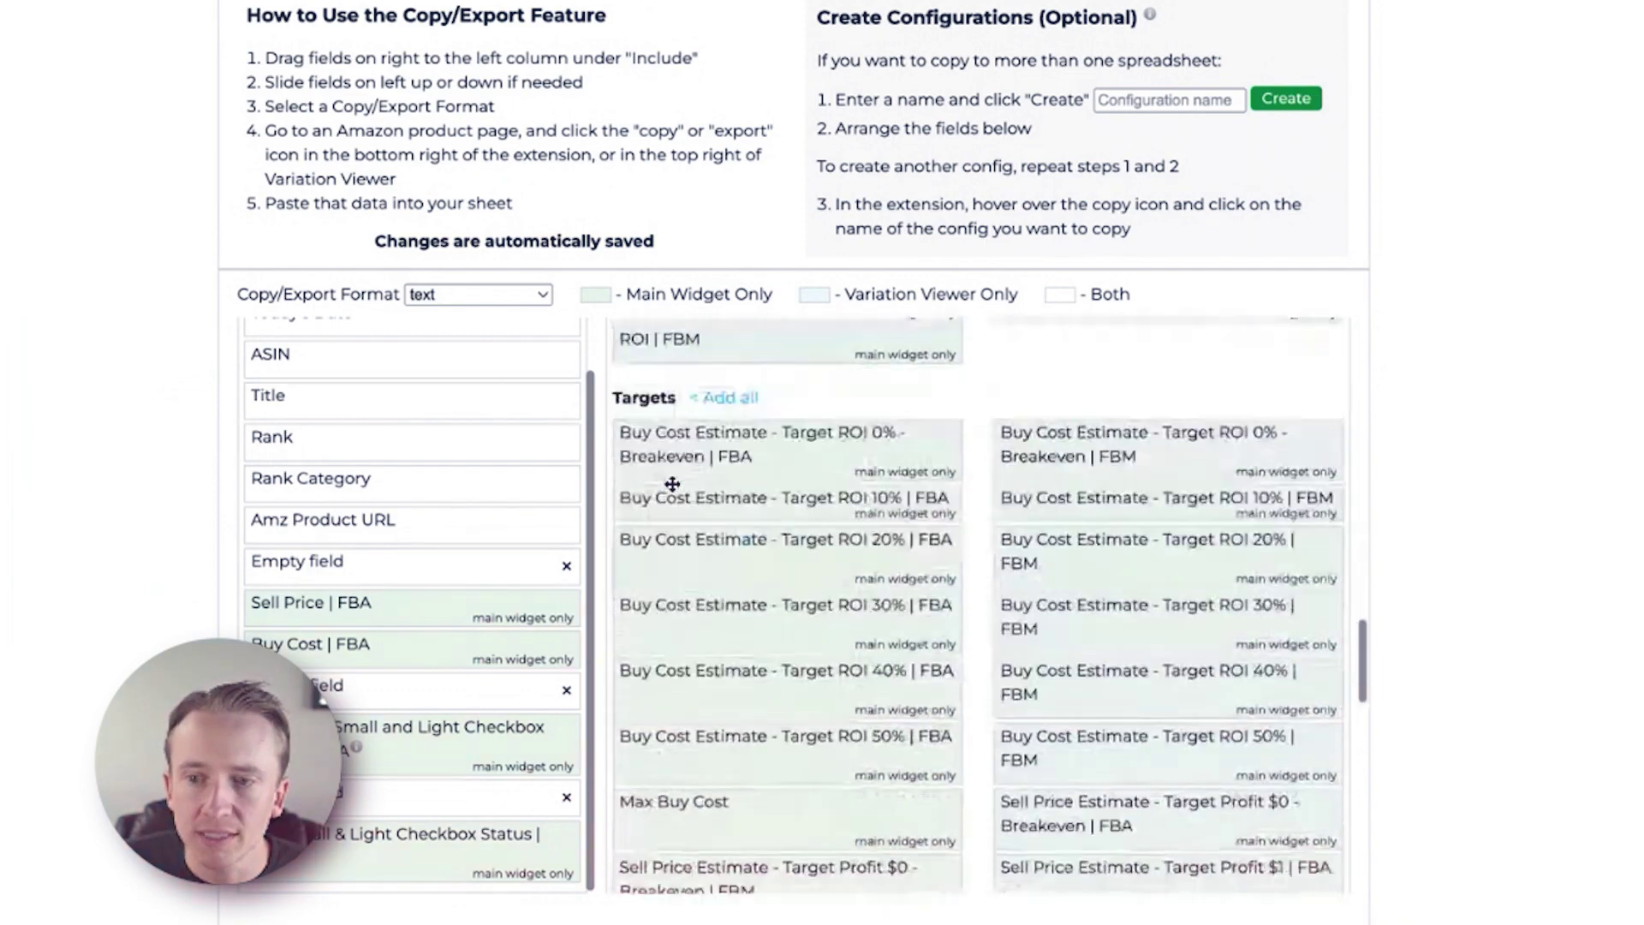
scroll(672, 486, up, 4)
scroll(673, 486, up, 10)
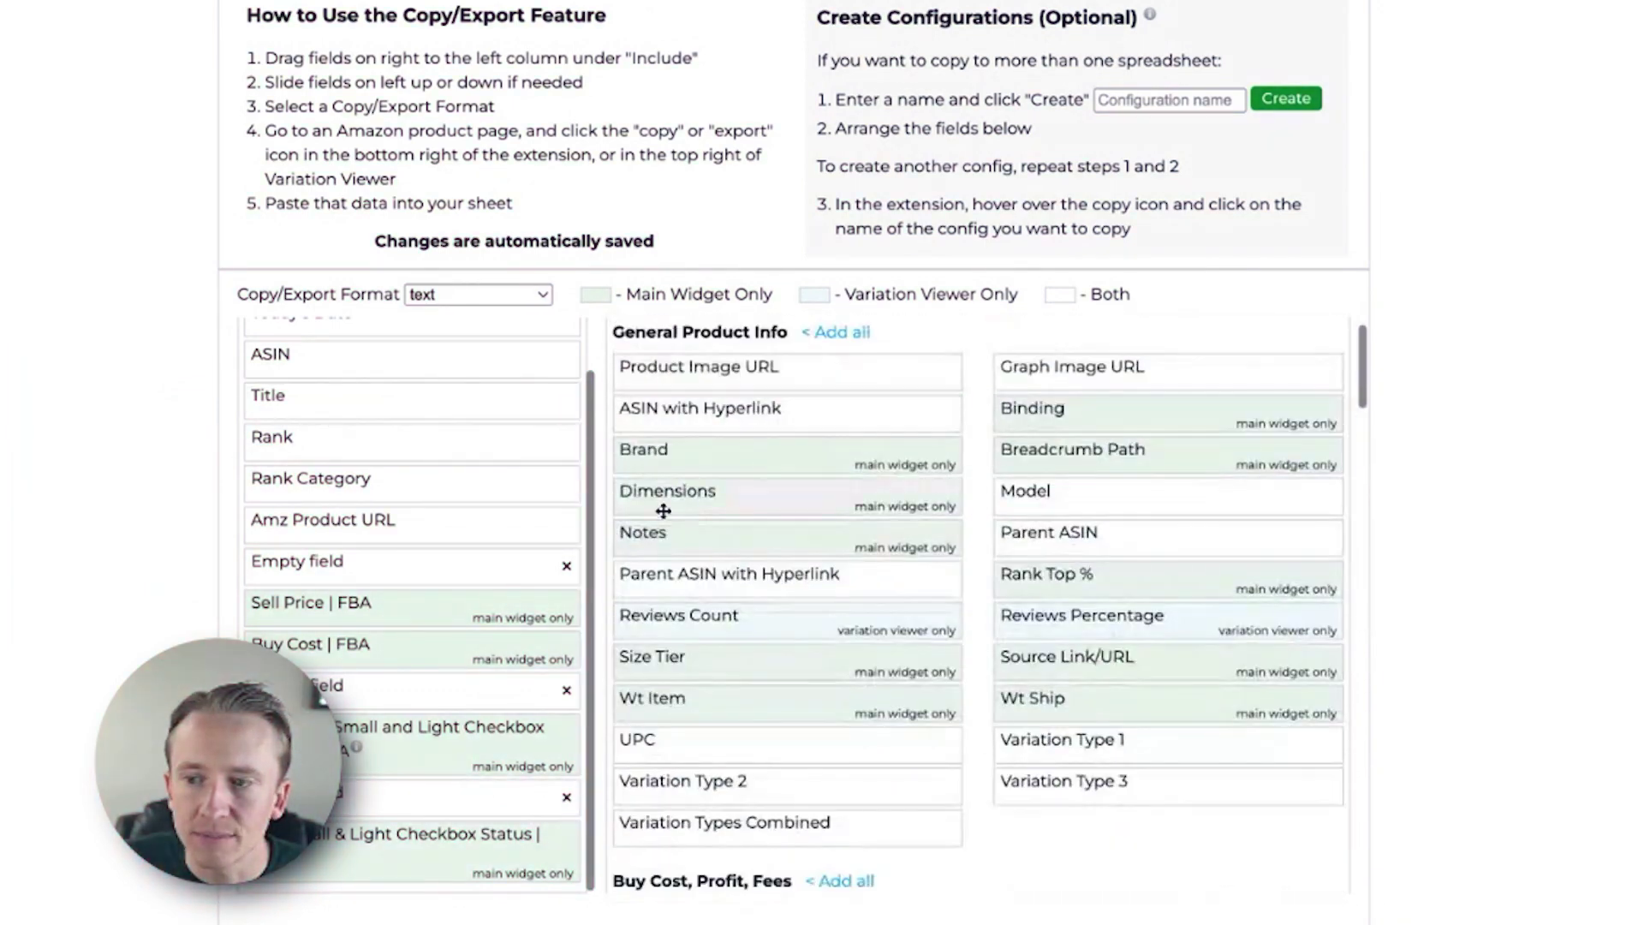
scroll(652, 520, up, 1)
scroll(456, 430, up, 1)
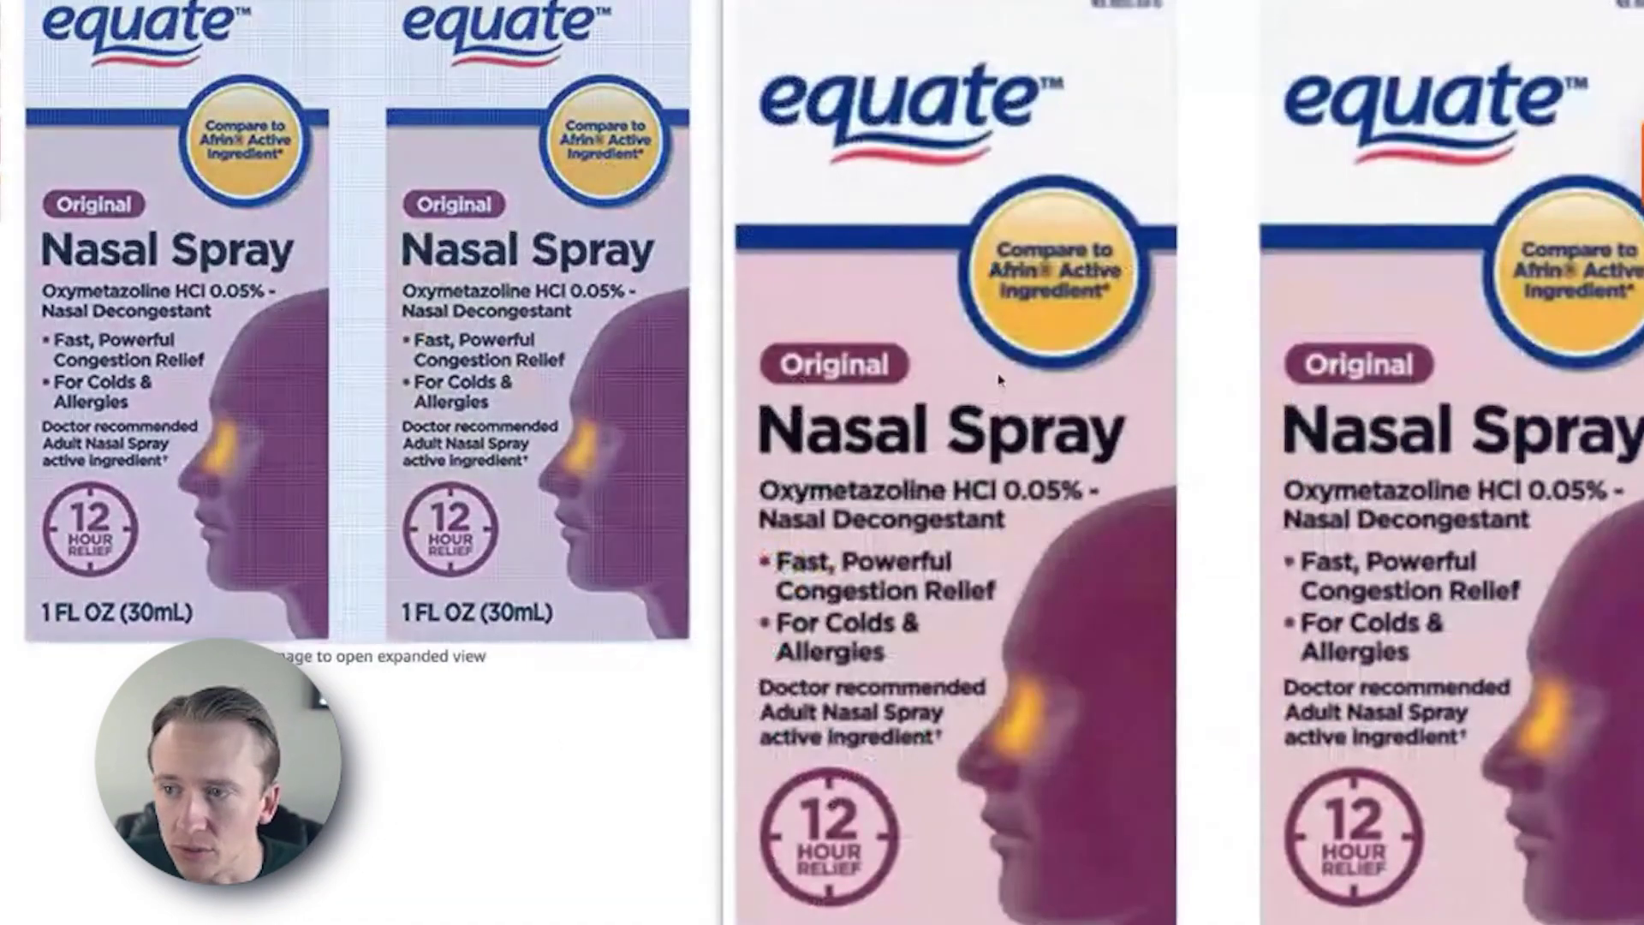
scroll(953, 587, up, 3)
scroll(953, 586, up, 8)
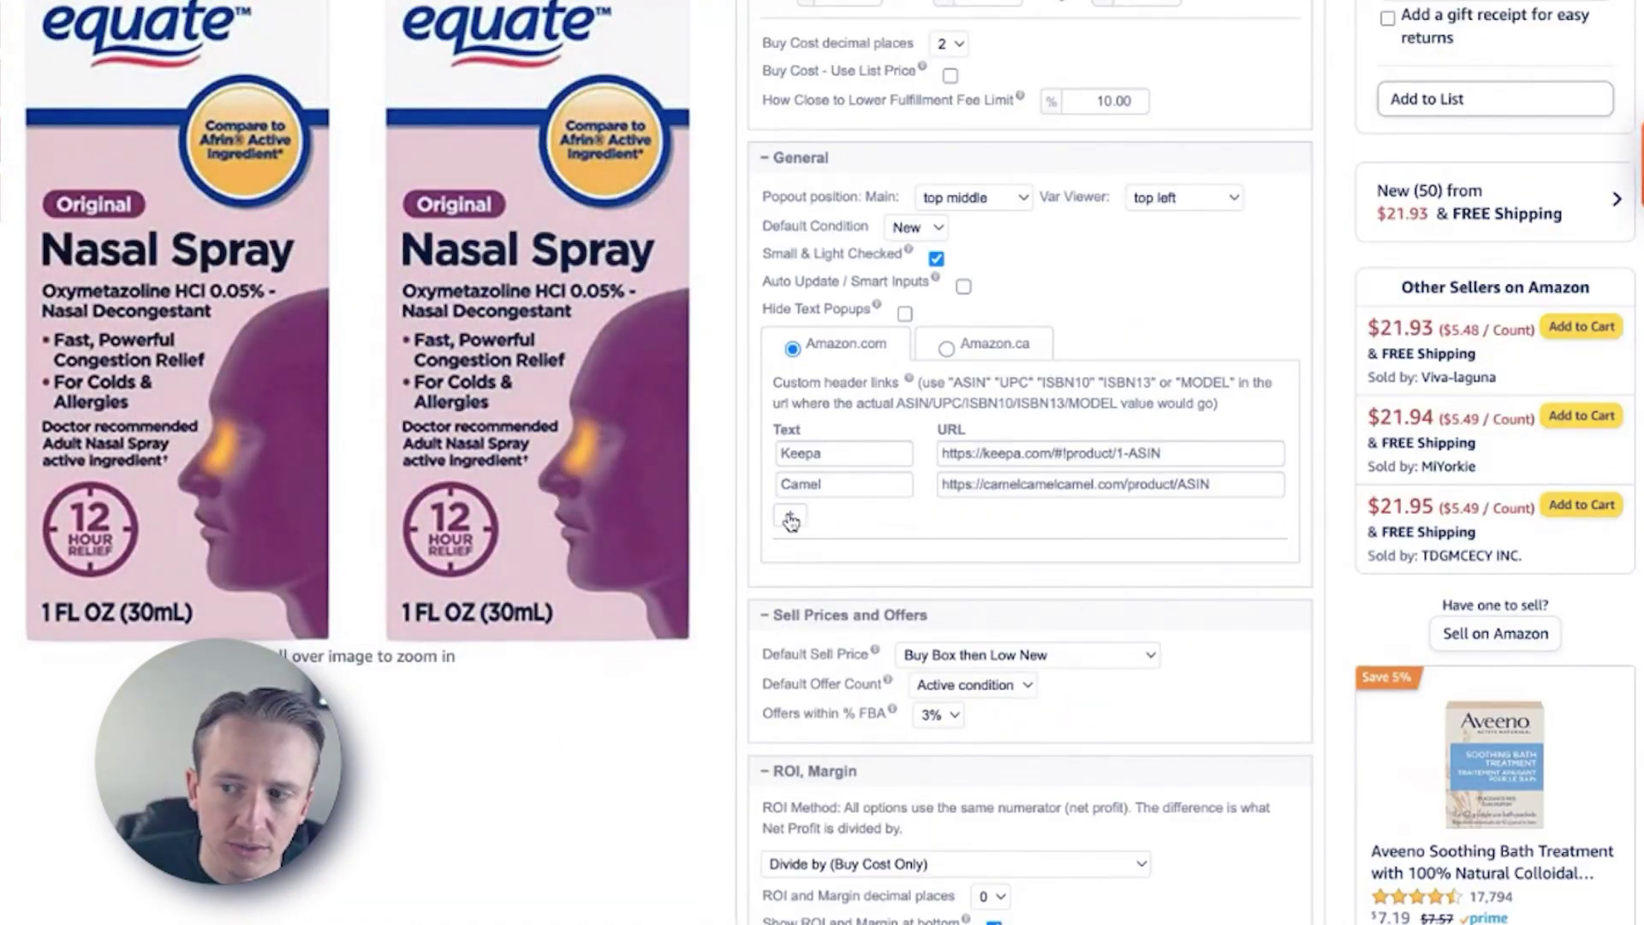
click(790, 519)
text(A)
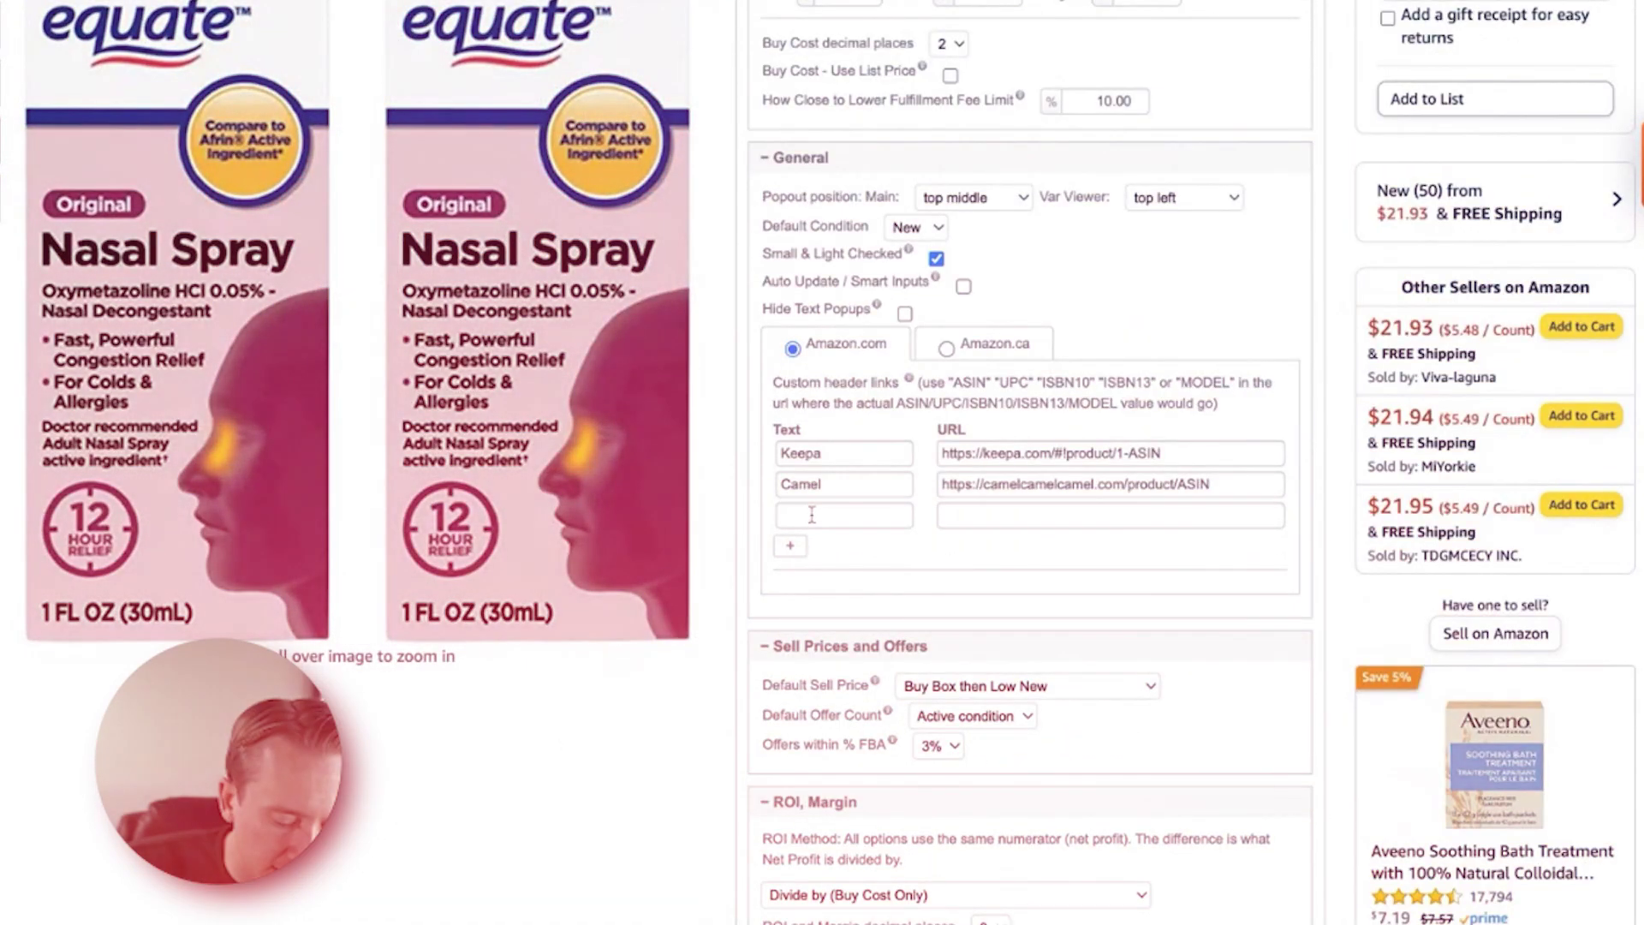
text(skJimmySmith)
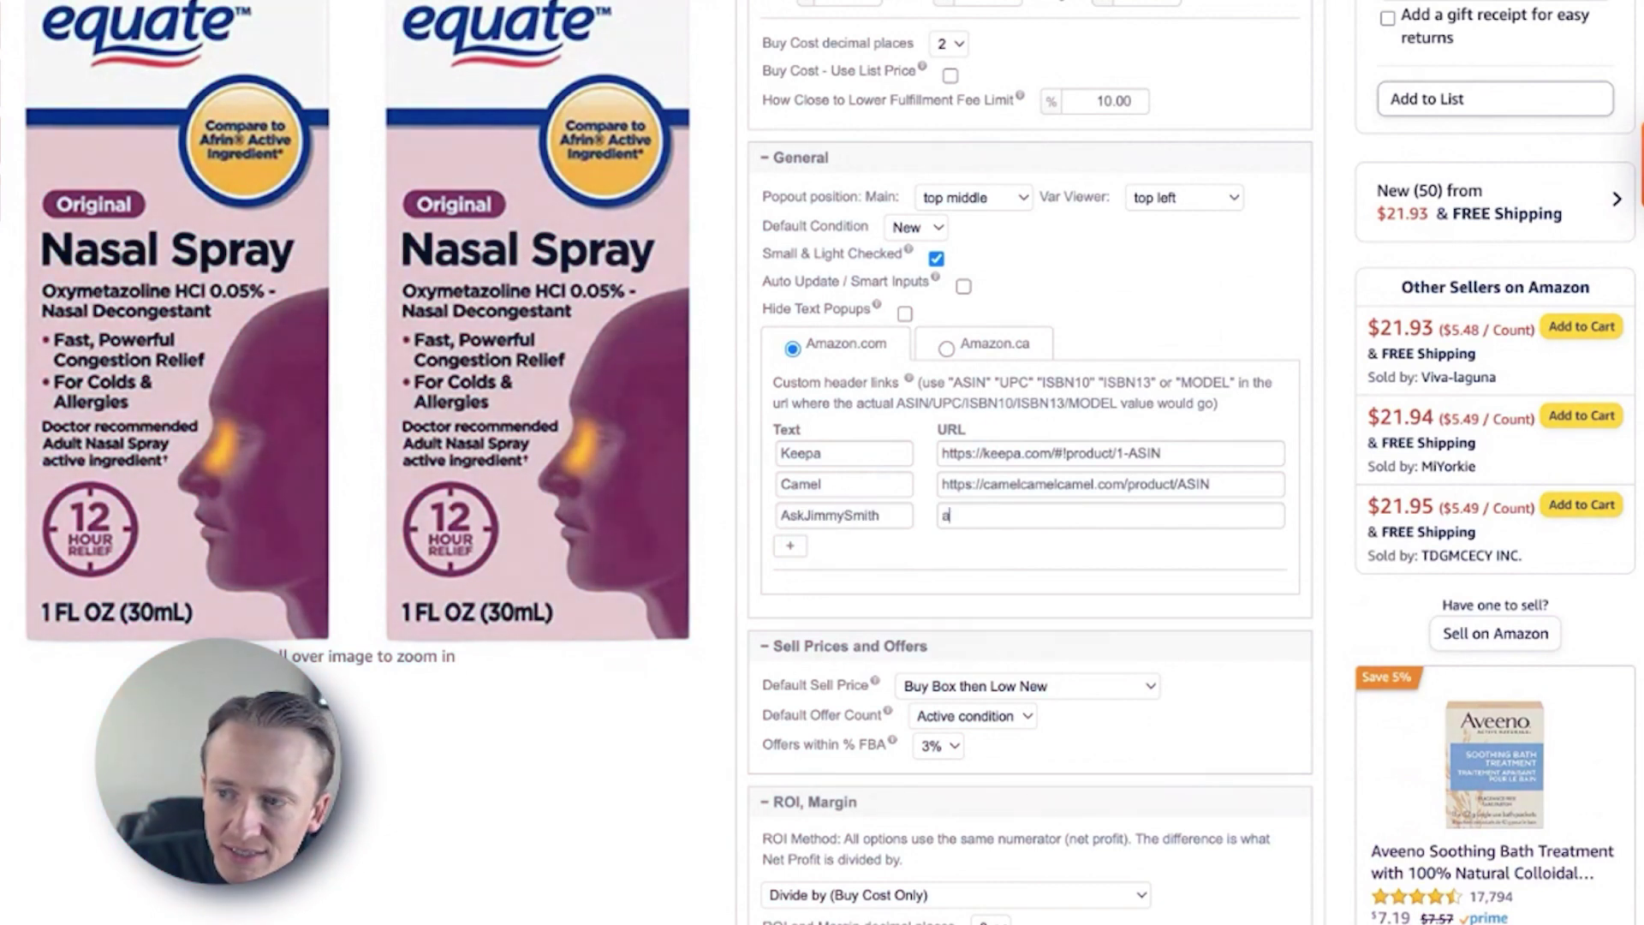
key(BackSpace)
text(https:)
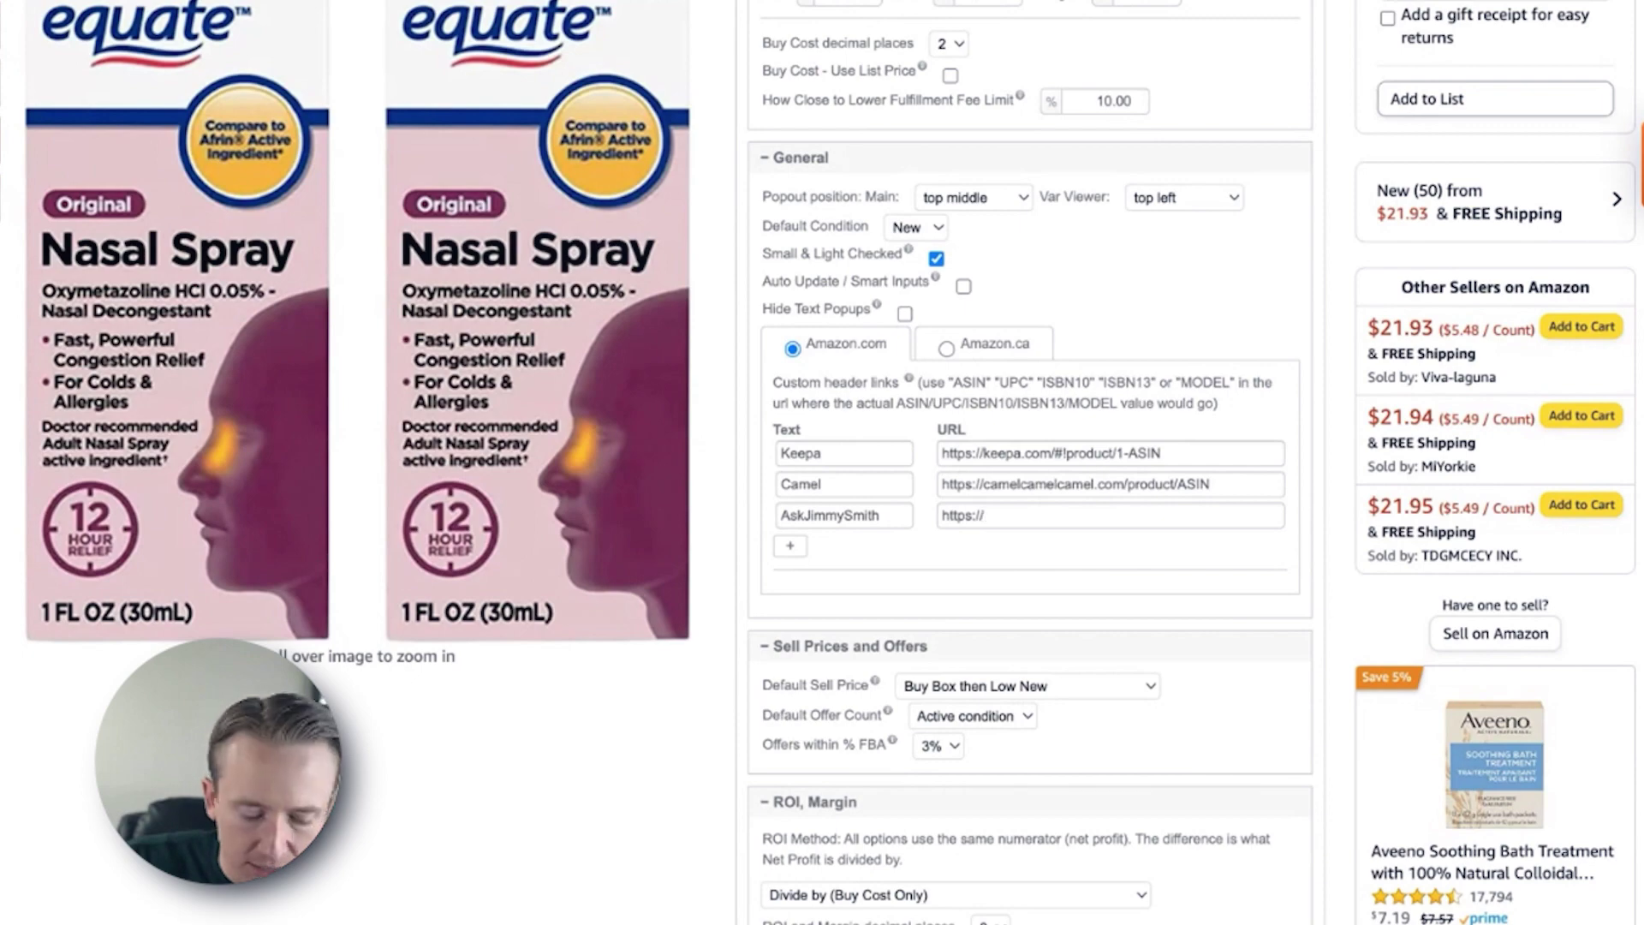
text(//)
scroll(775, 71, up, 8)
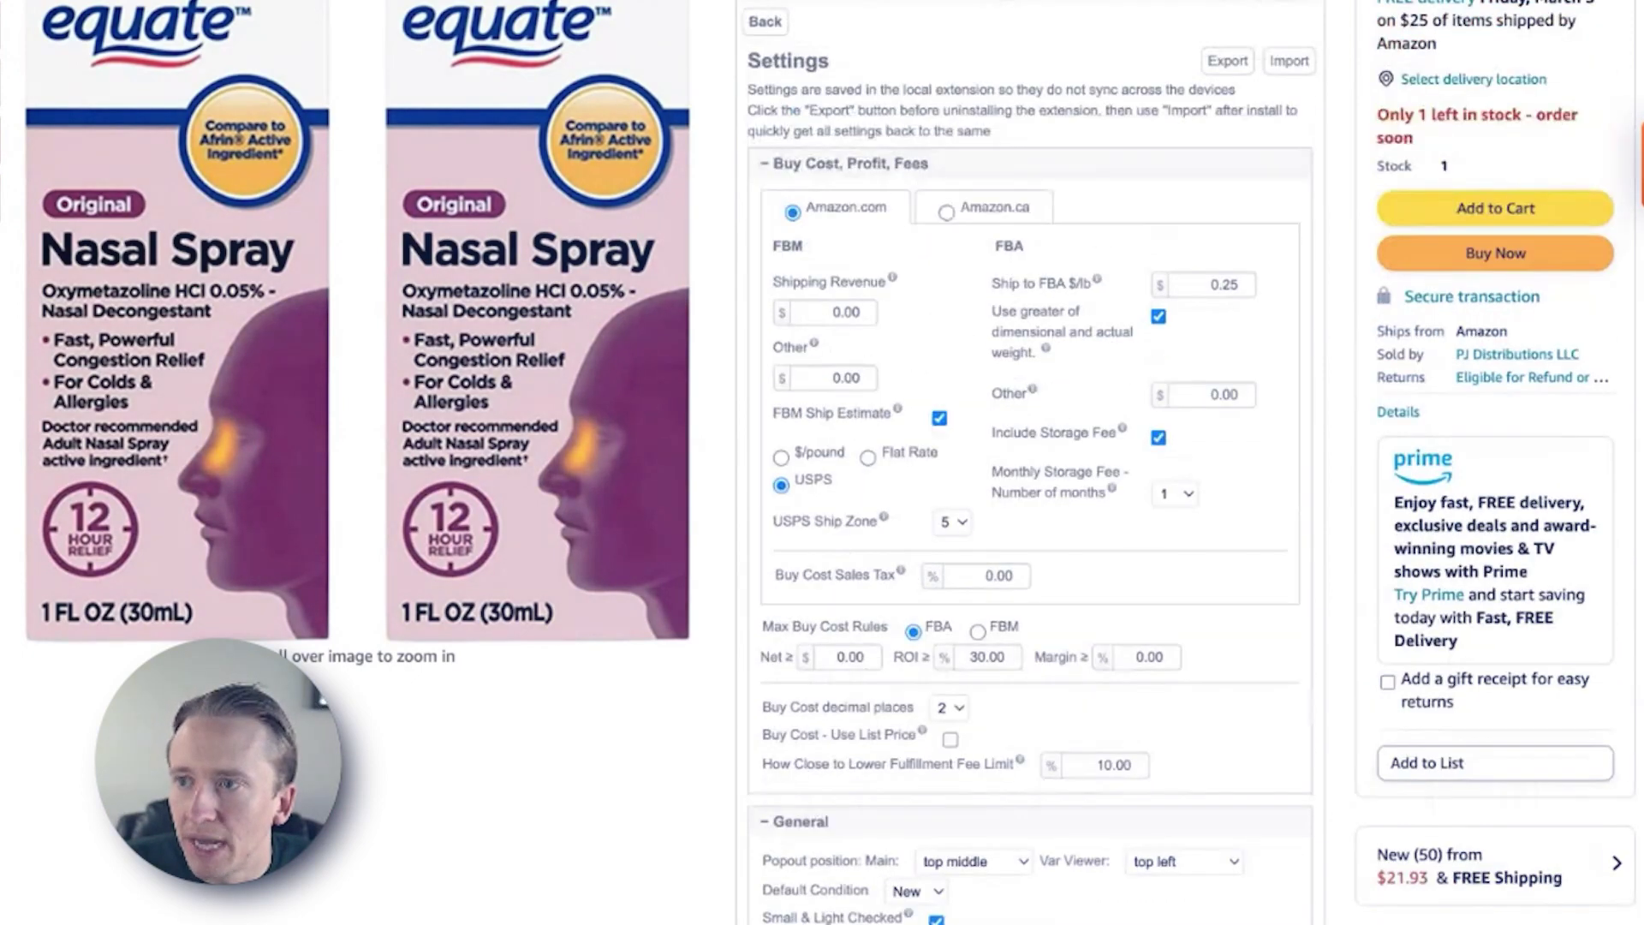
- Reload the nasal spray page and test the new AskJimmySmith header link
click(775, 71)
key(F5)
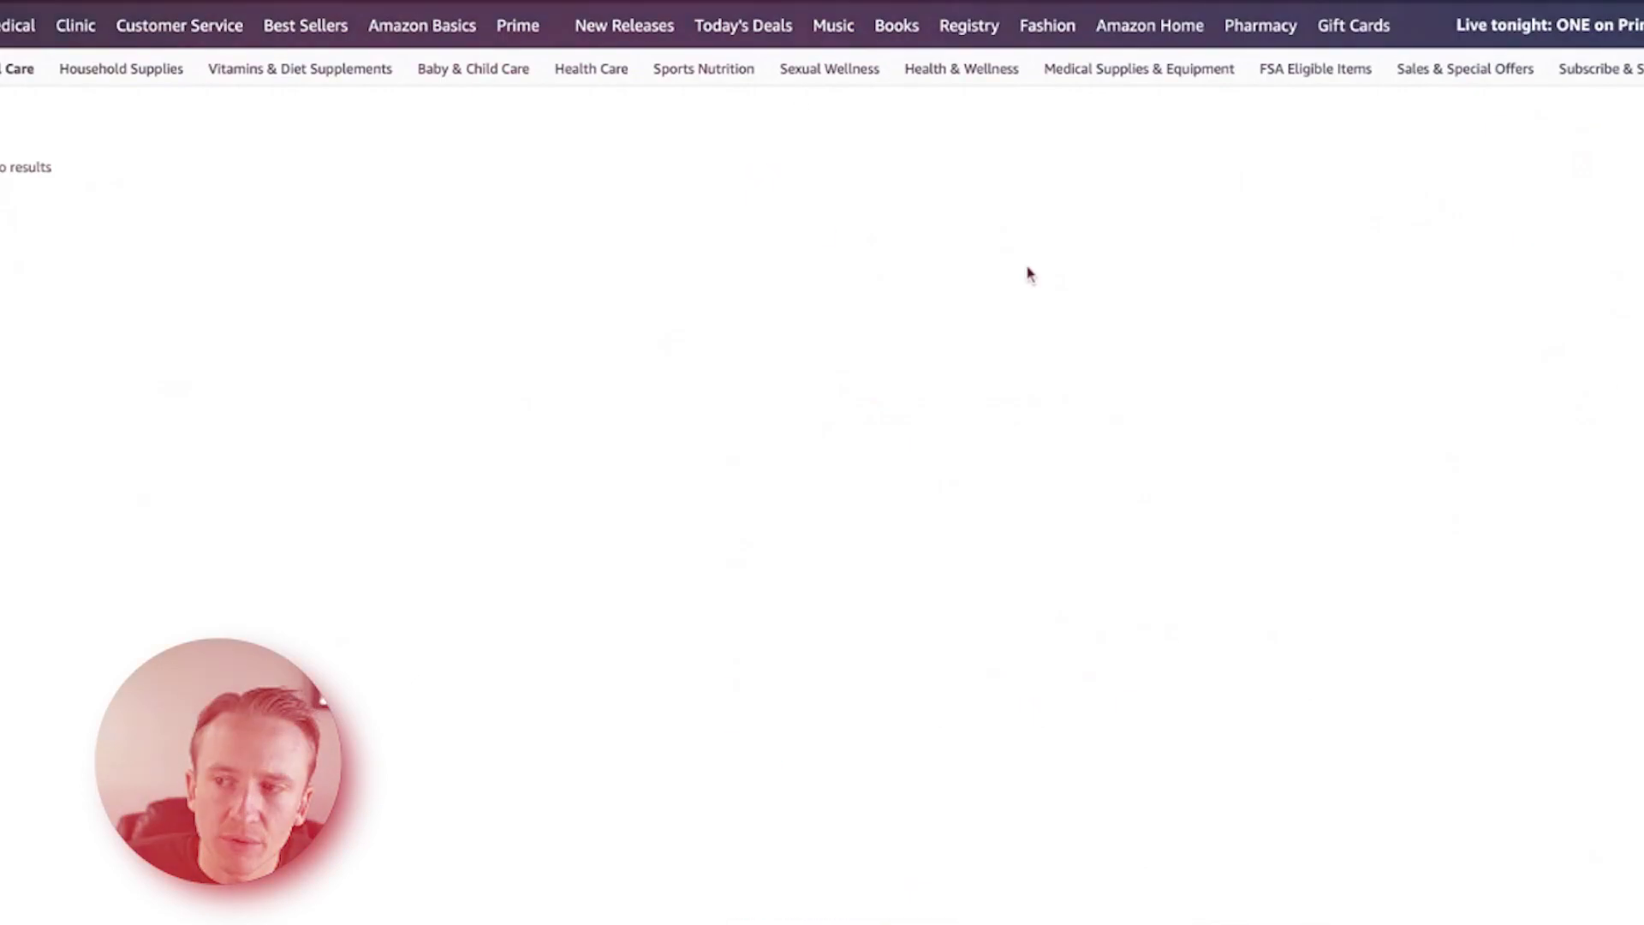
scroll(908, 249, up, 2)
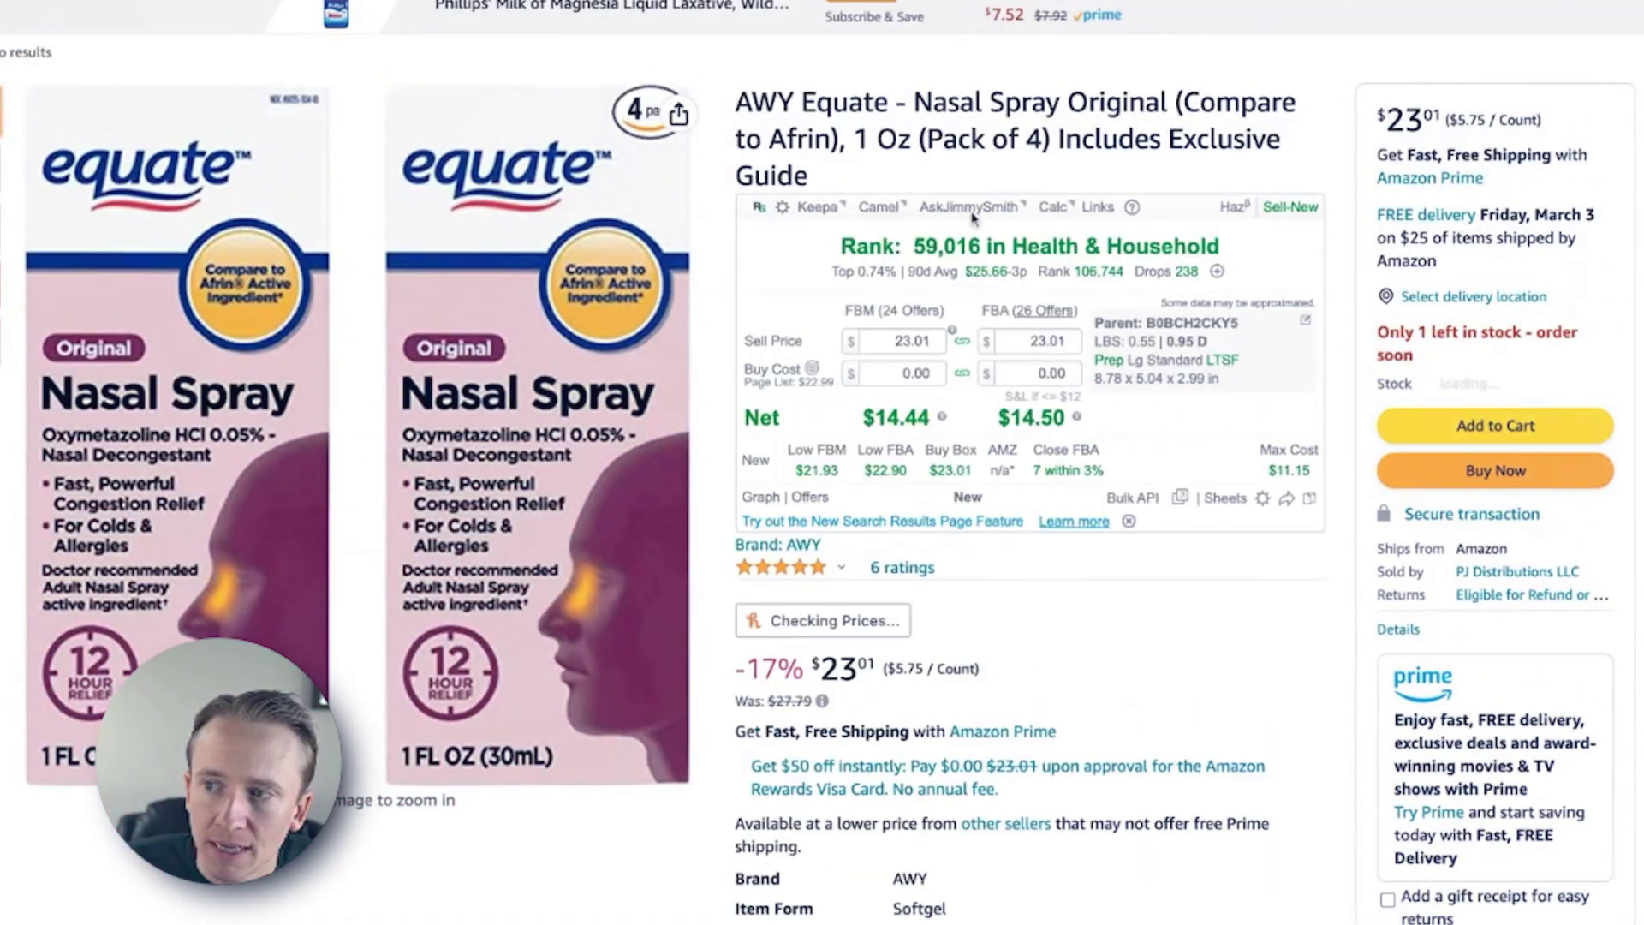
click(968, 208)
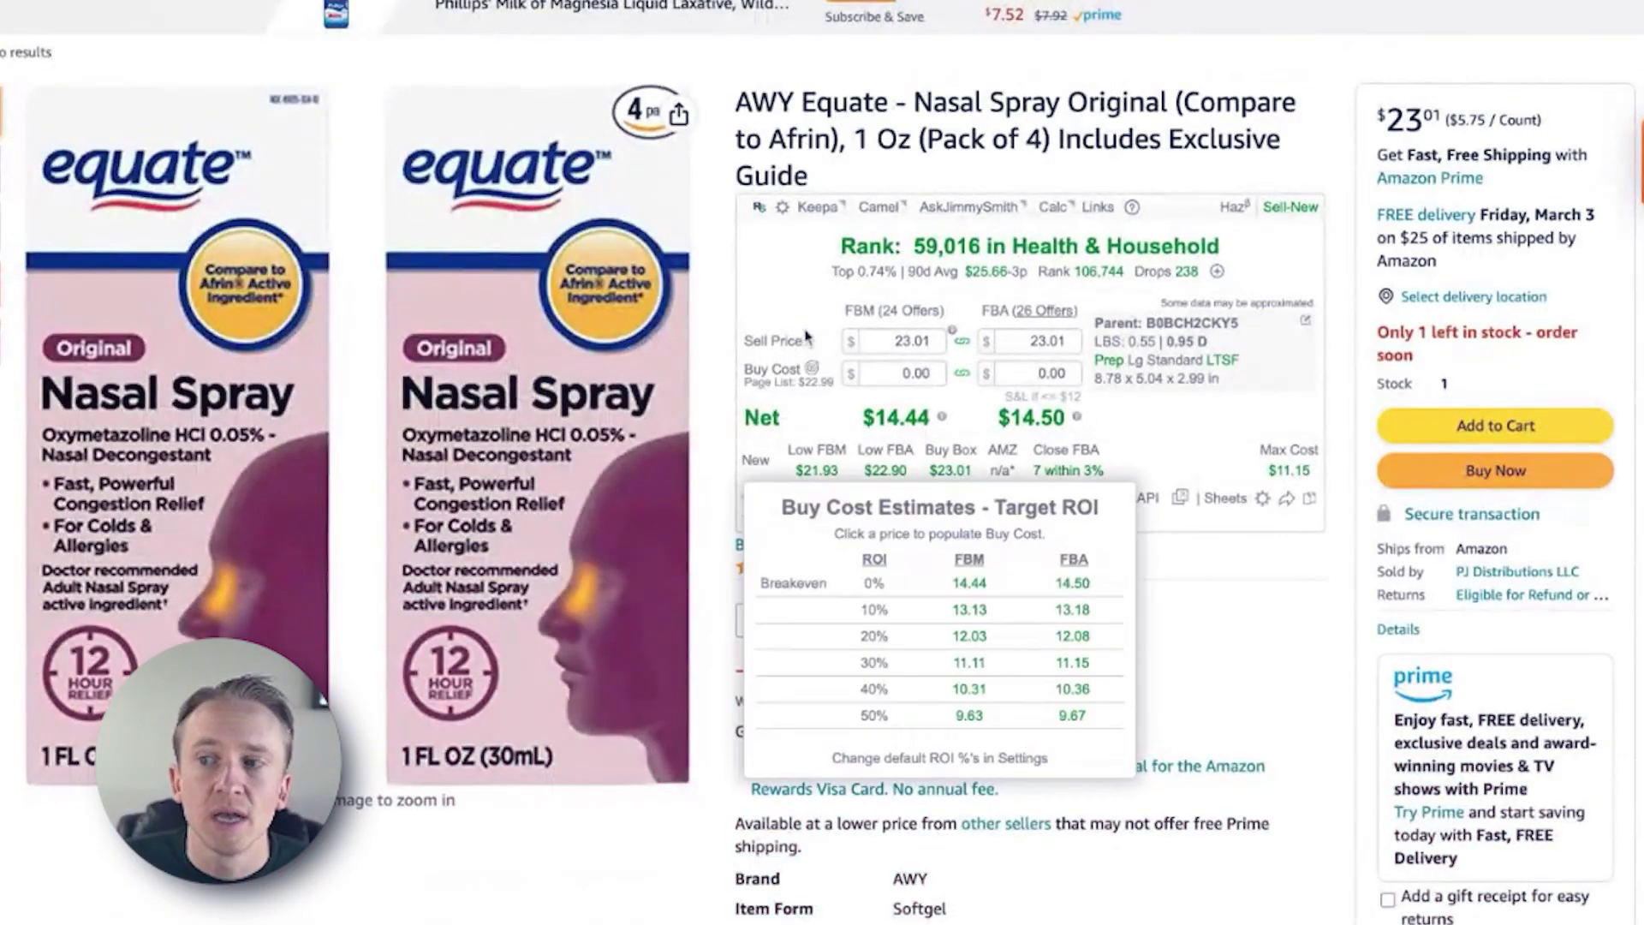
click(782, 210)
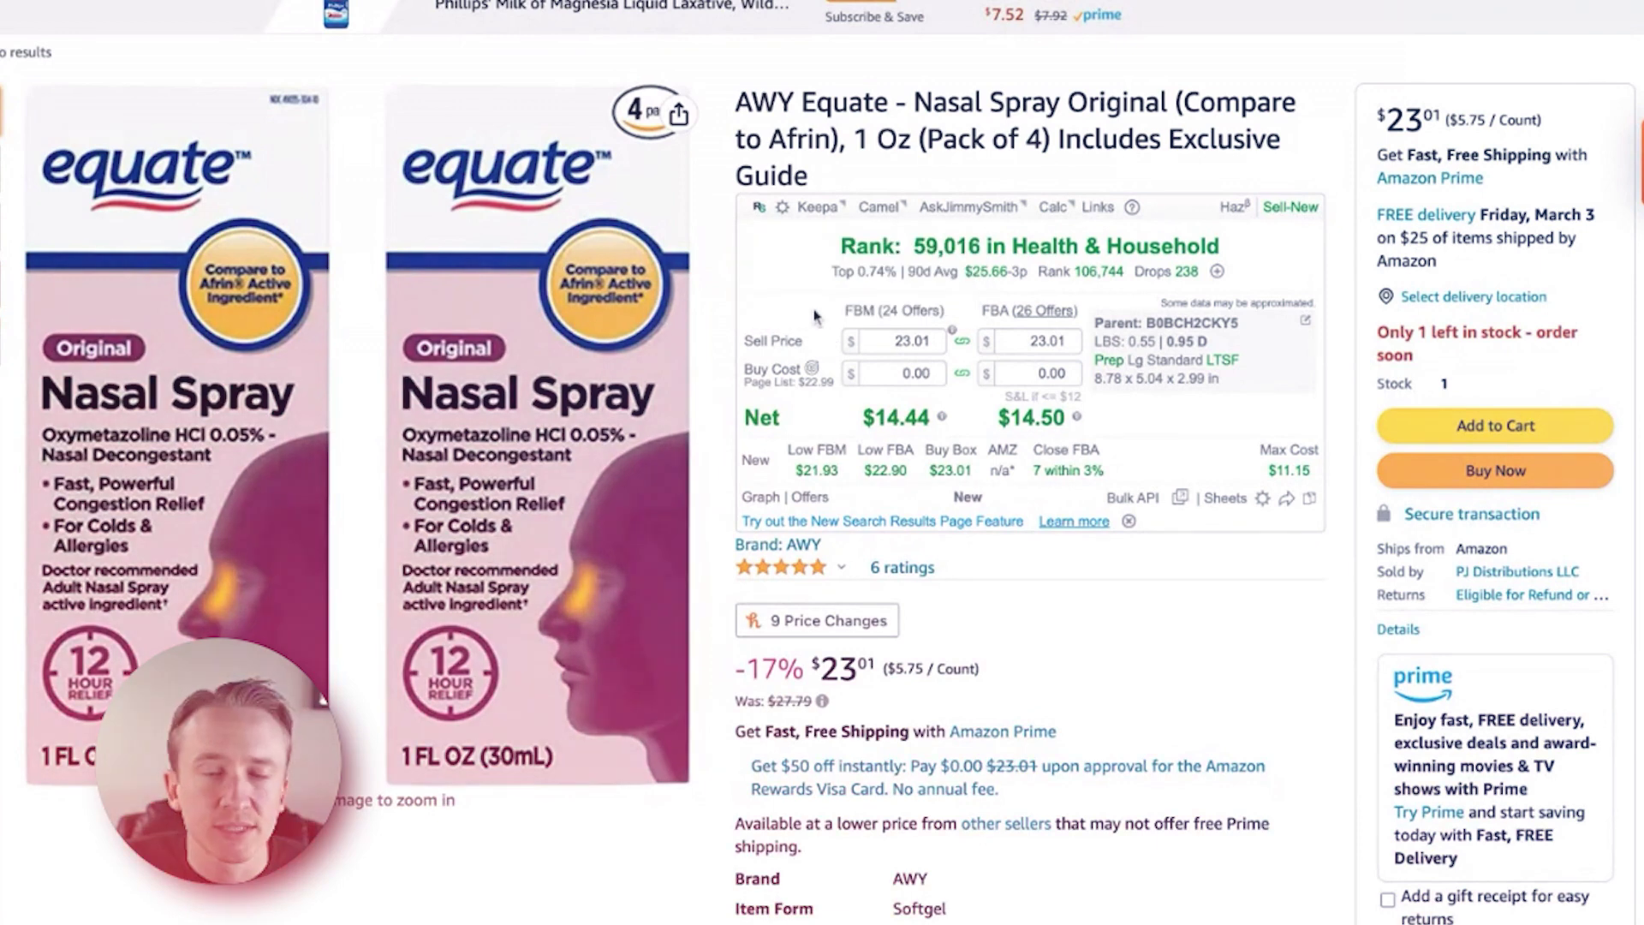